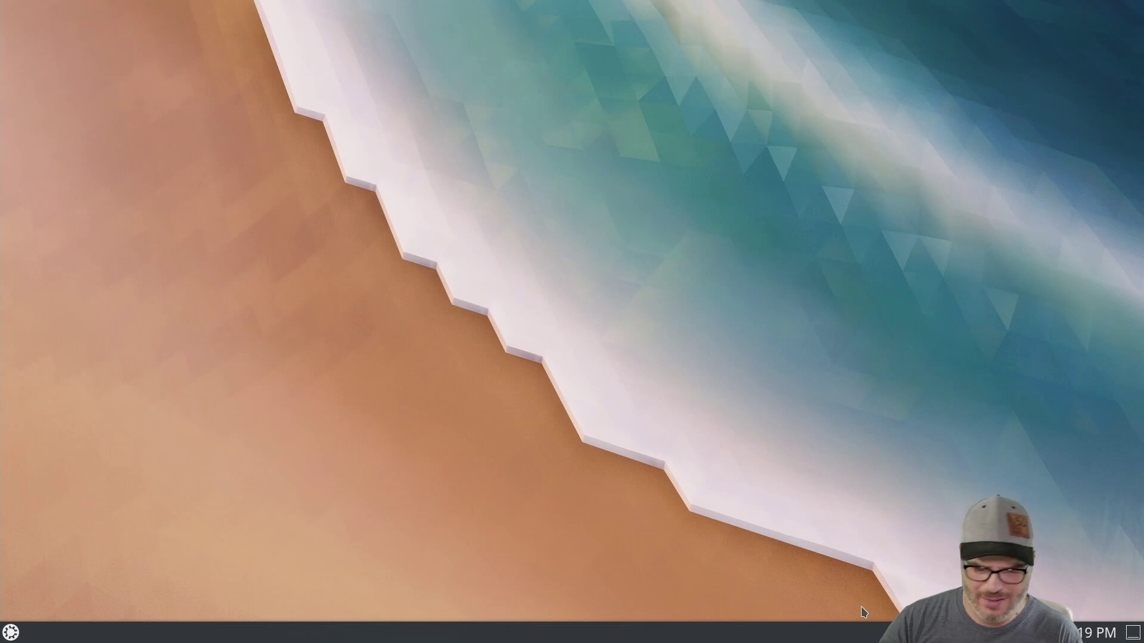
Move the main panel to the top screen edge and shrink its height to 18.
right_click(630, 639)
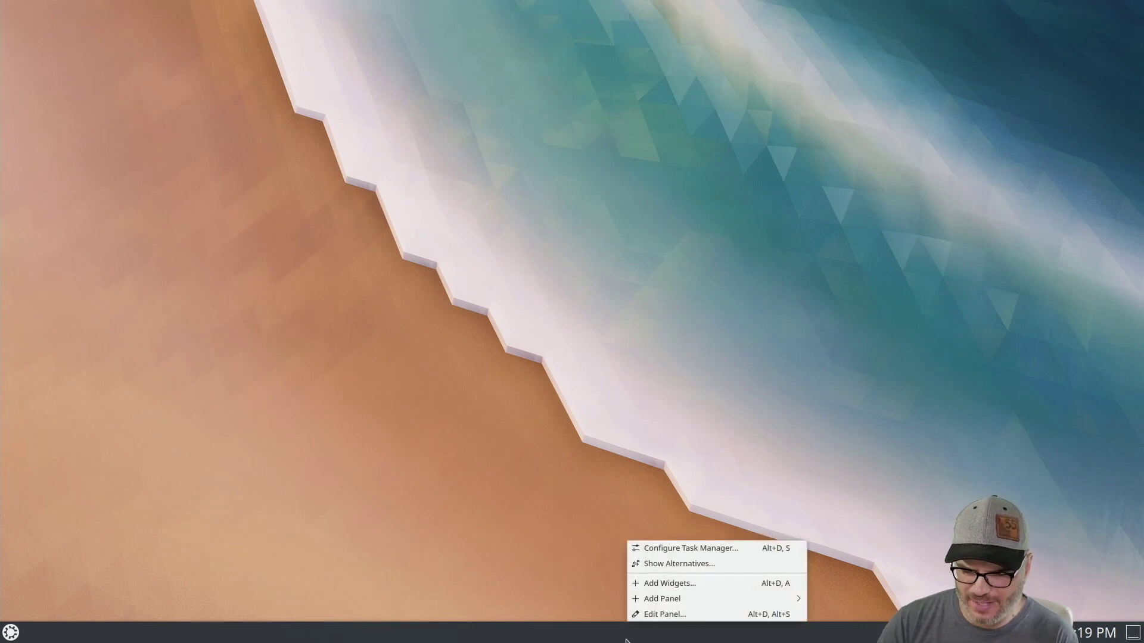
left_click(671, 615)
left_click_drag(536, 587, 505, 5)
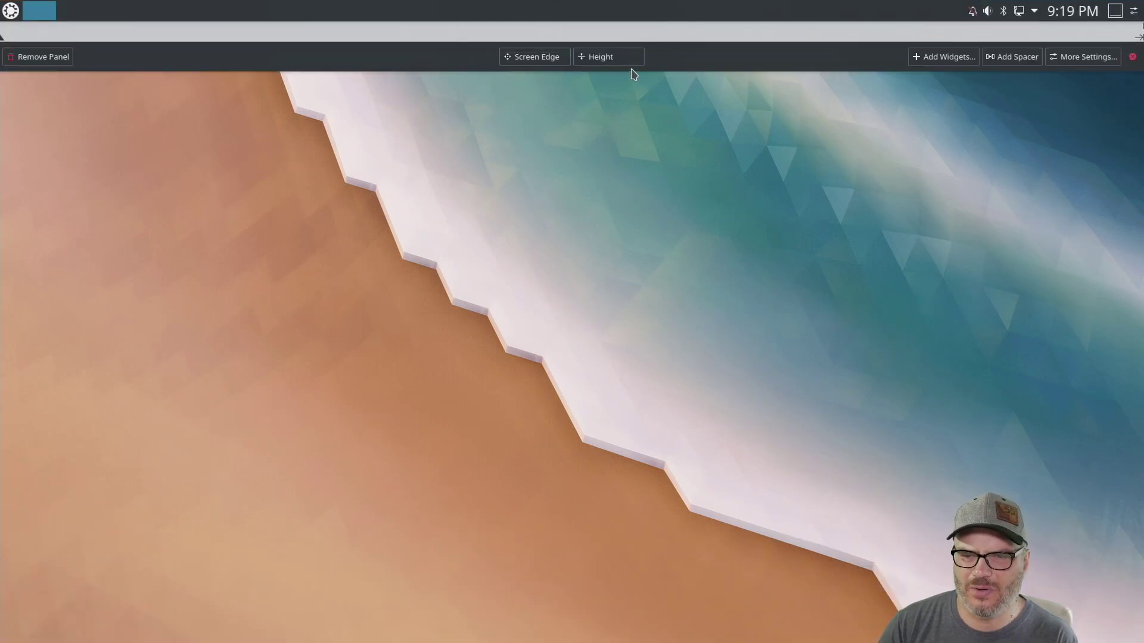
left_click_drag(630, 62, 633, 51)
left_click(690, 228)
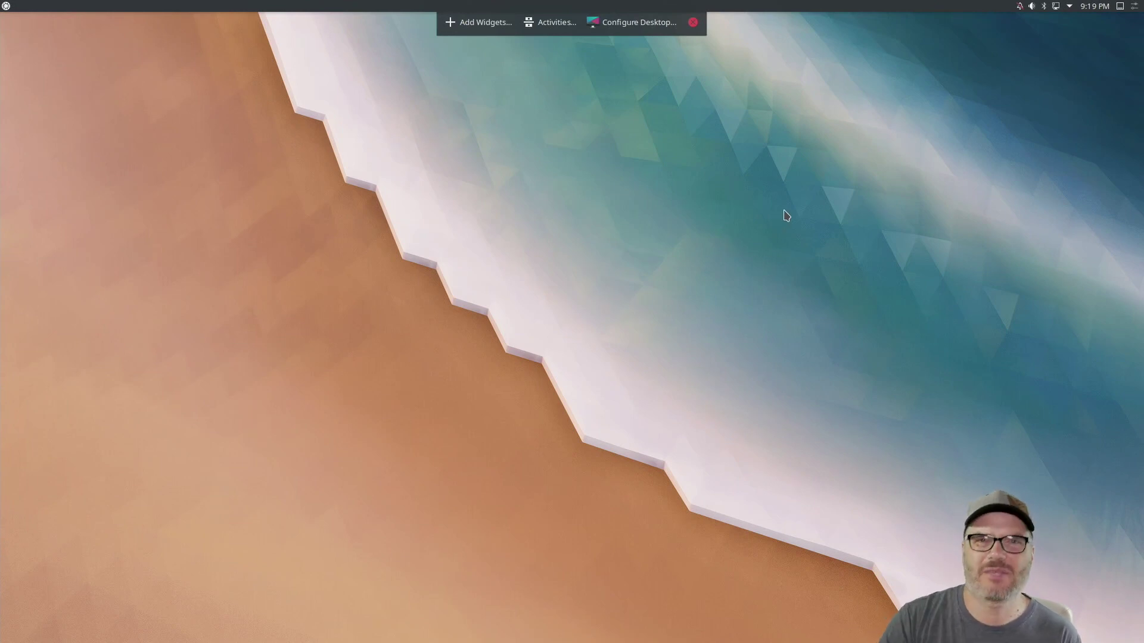
left_click(693, 22)
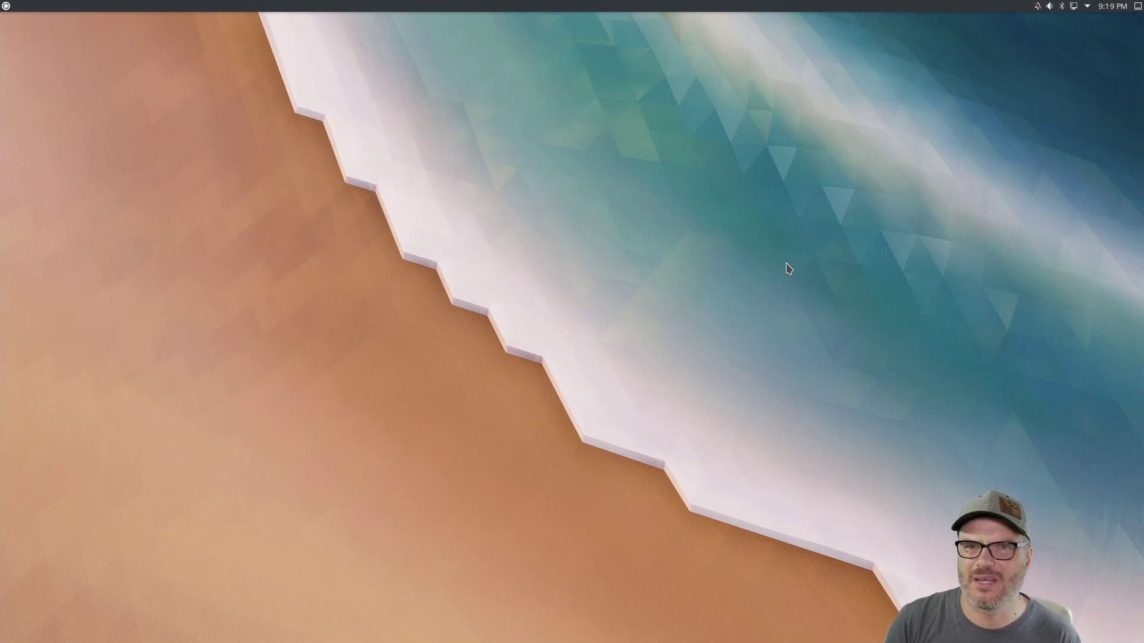
Launch Discover from the launcher with 'dis' and center its window.
key("super")
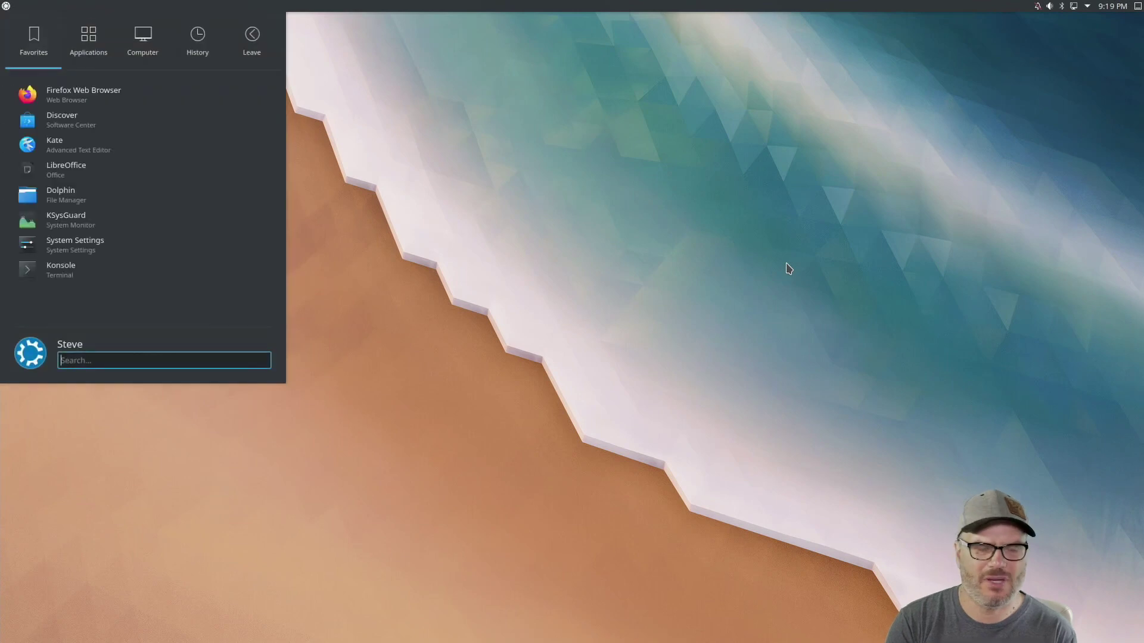
type("di")
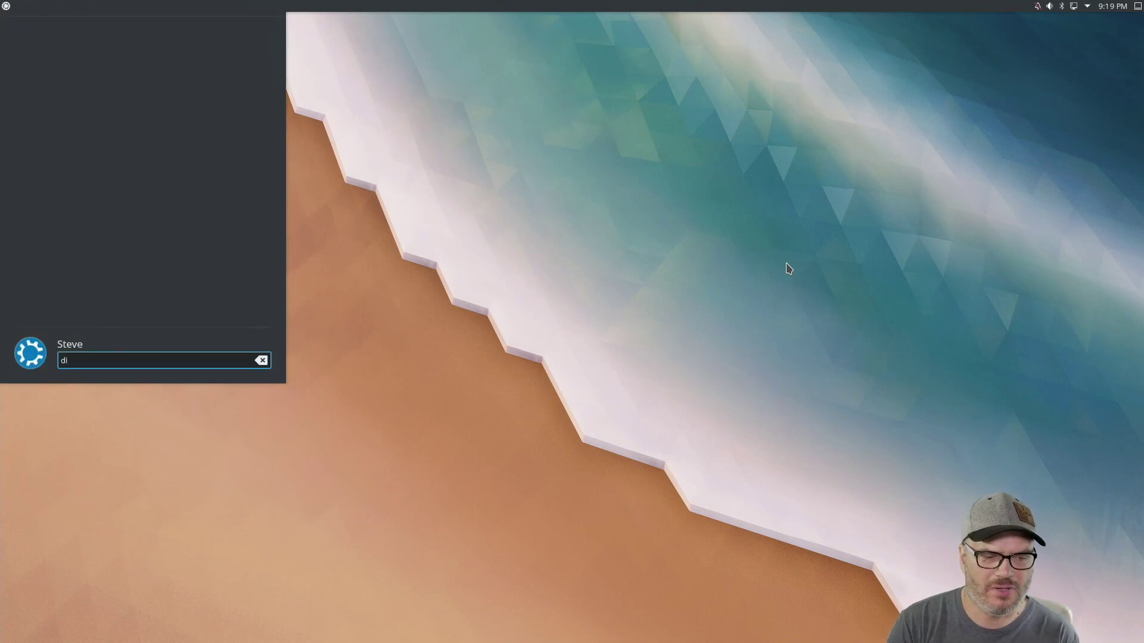
type("s")
key("Down")
key("Return")
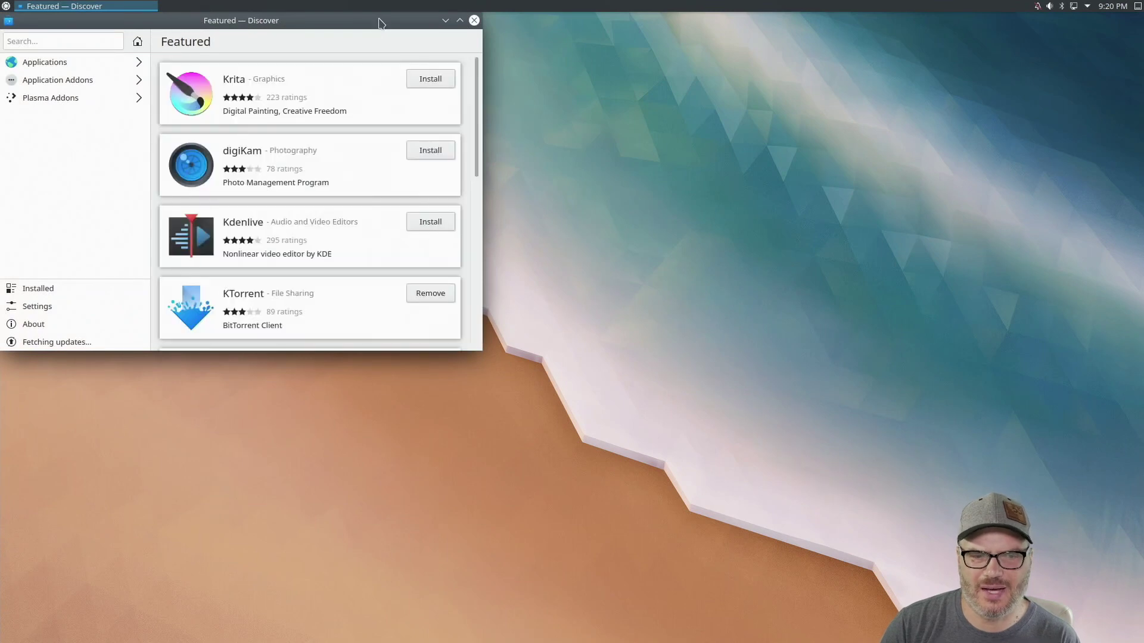
left_click_drag(376, 21, 636, 131)
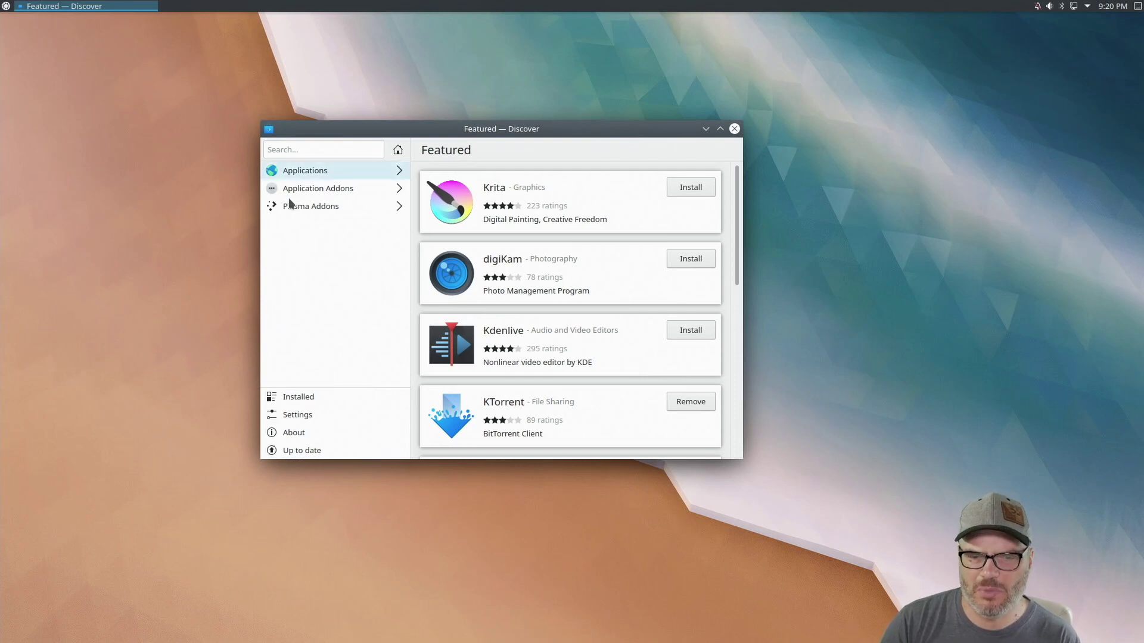
Search for 'latte' and install Latte Dock, authorising with the account password.
left_click(306, 154)
type("latte")
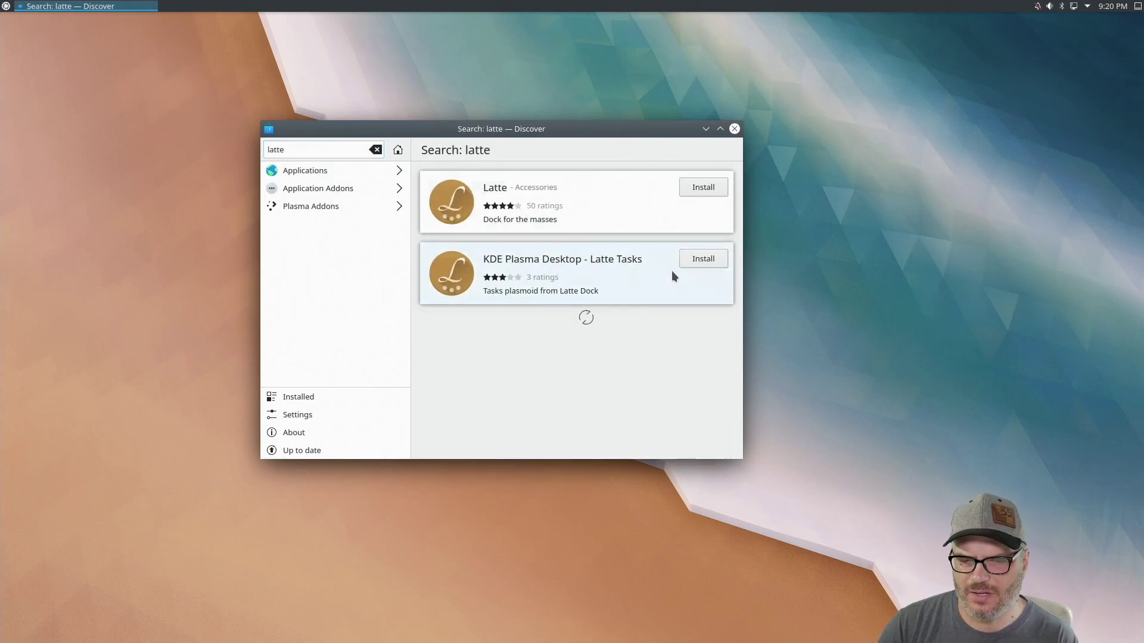
left_click(679, 193)
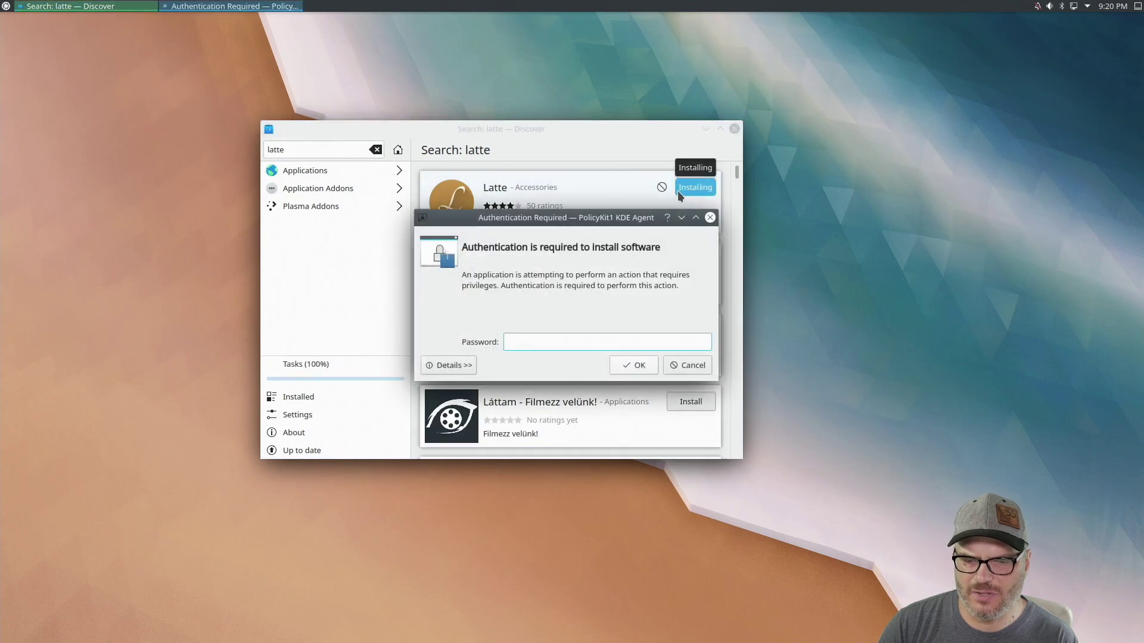
type("••••••••••")
key("Return")
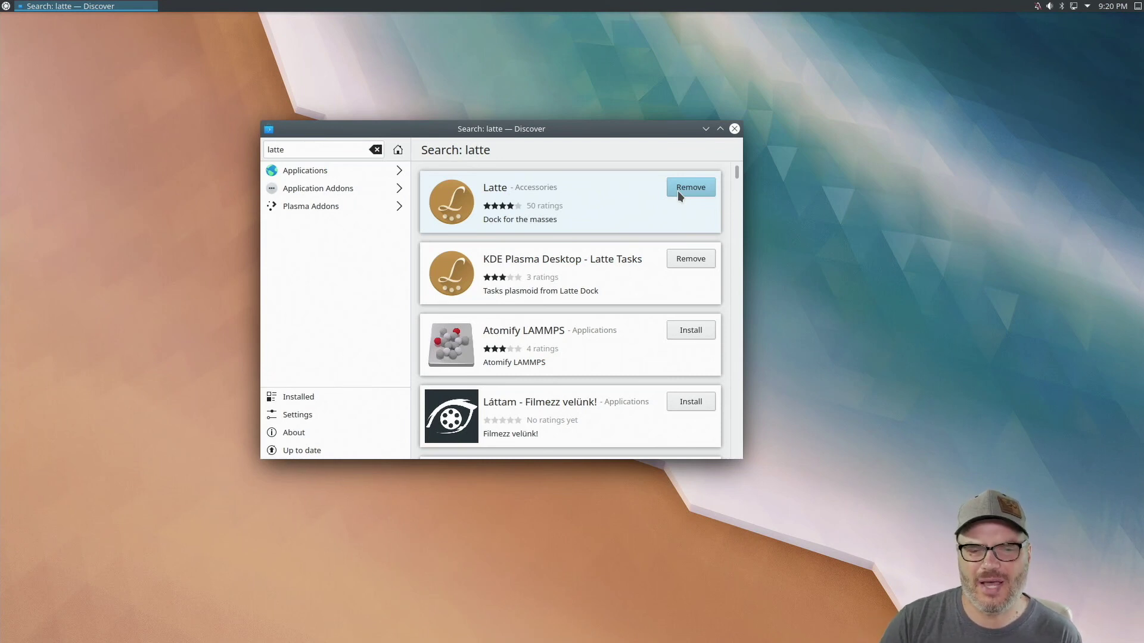
Replace the search with 'kvantum', install Kvantum Manager, and close Discover.
left_click(348, 152)
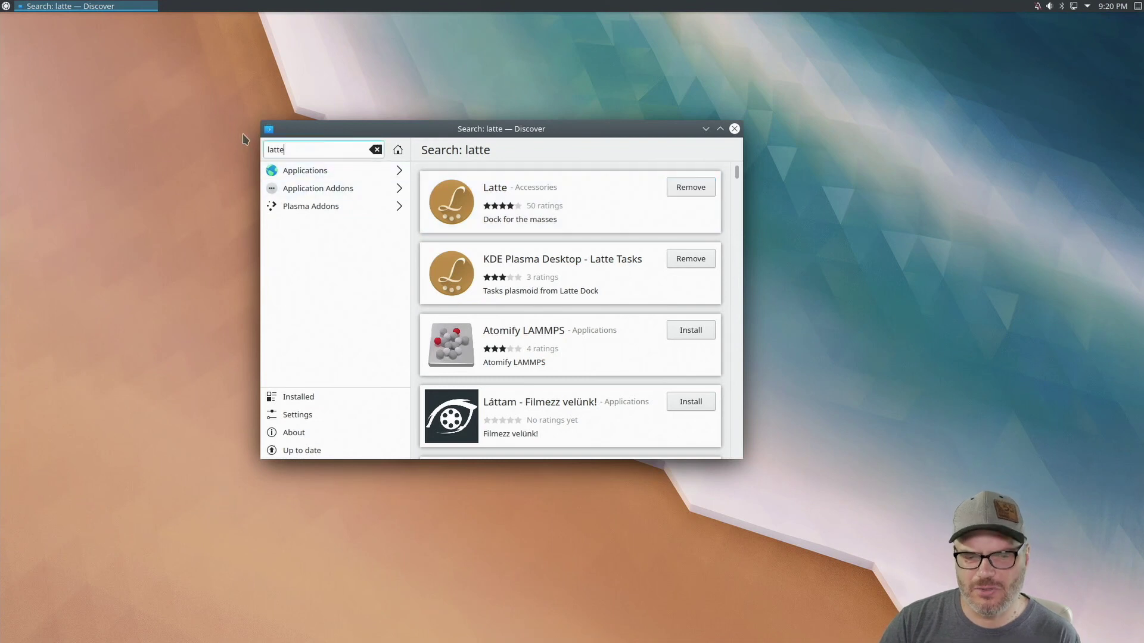
key("ctrl+a")
type("kva")
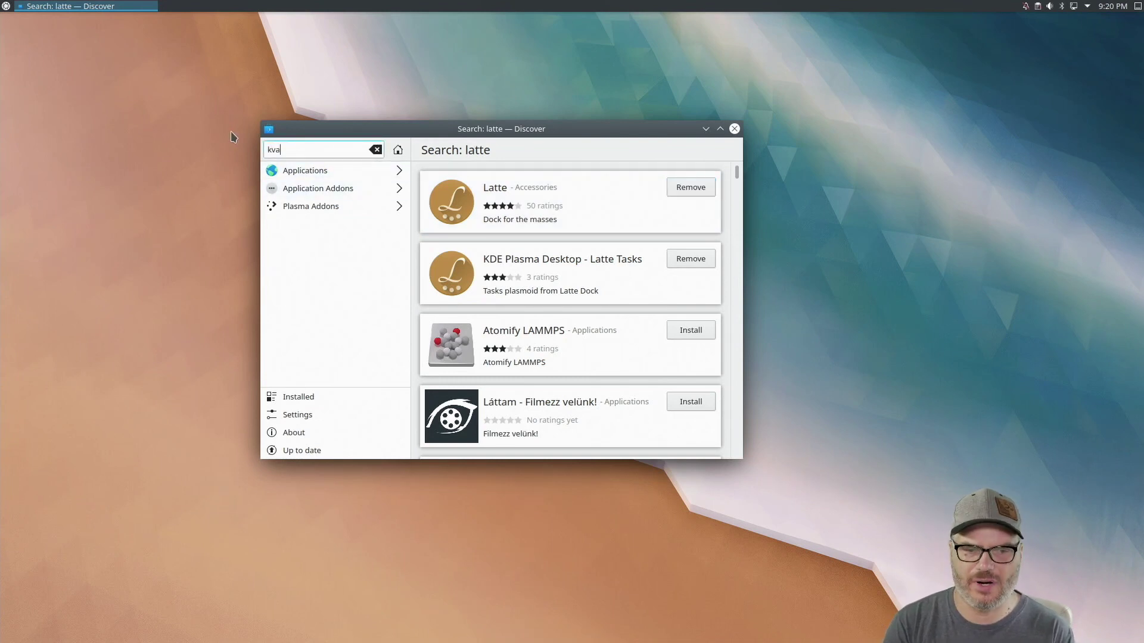
type("ntum")
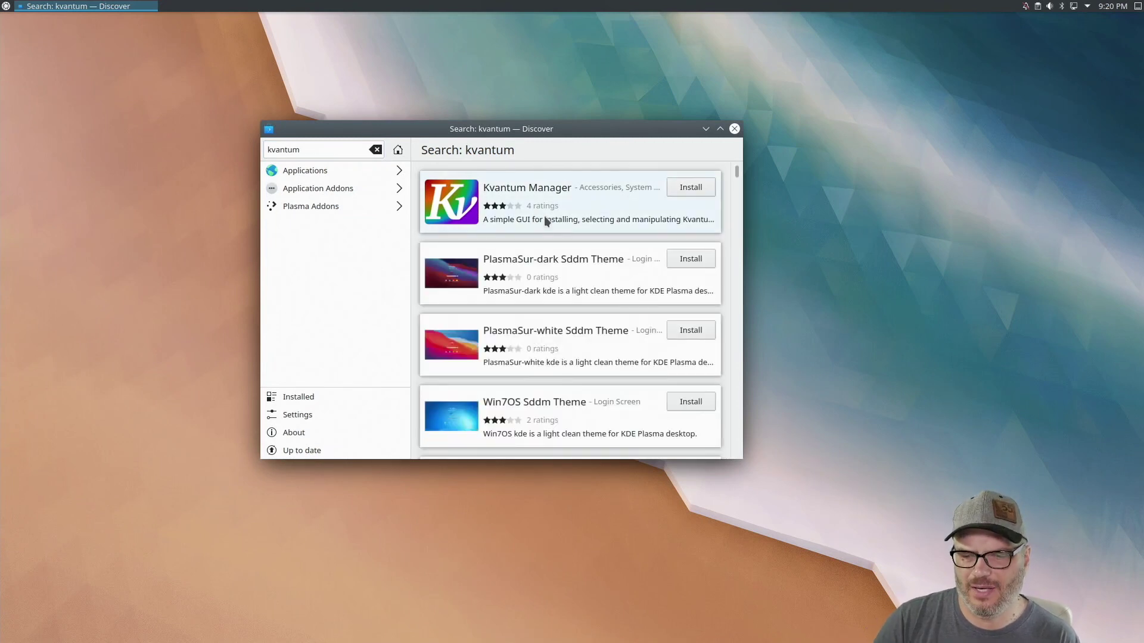
left_click(701, 187)
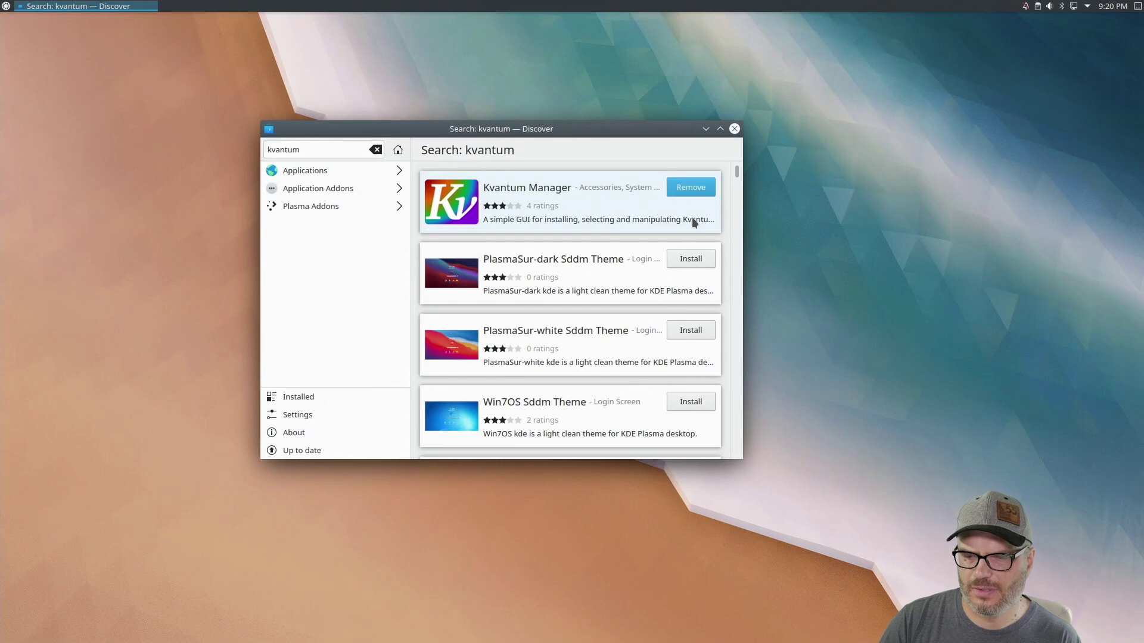
left_click(735, 129)
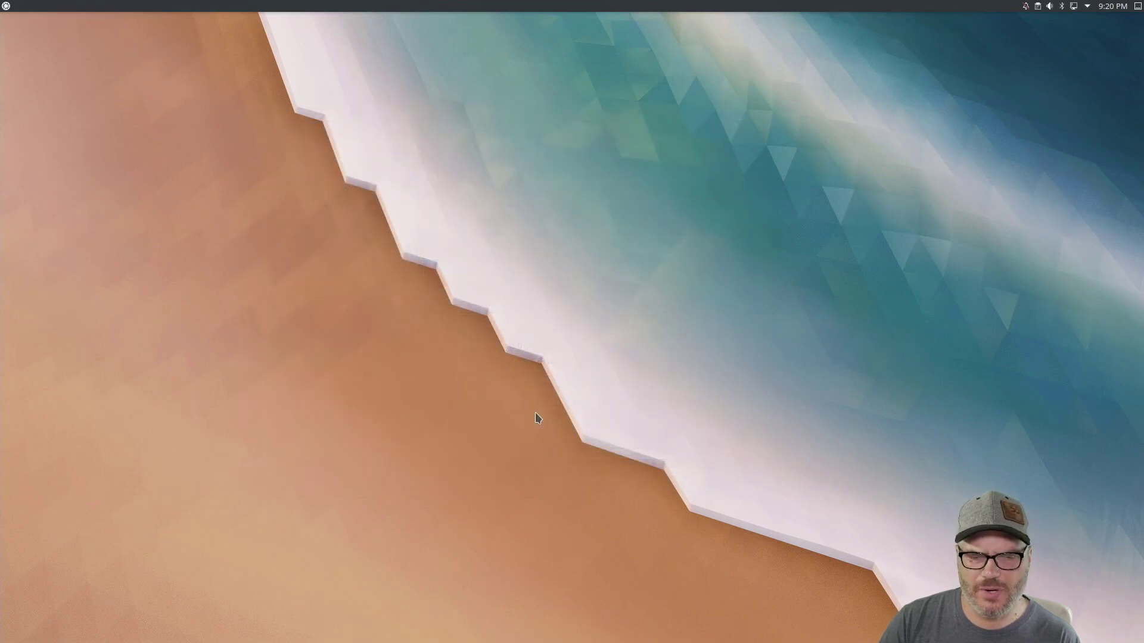
Launch Latte Dock from the application launcher.
key("super")
type("latt")
key("Return")
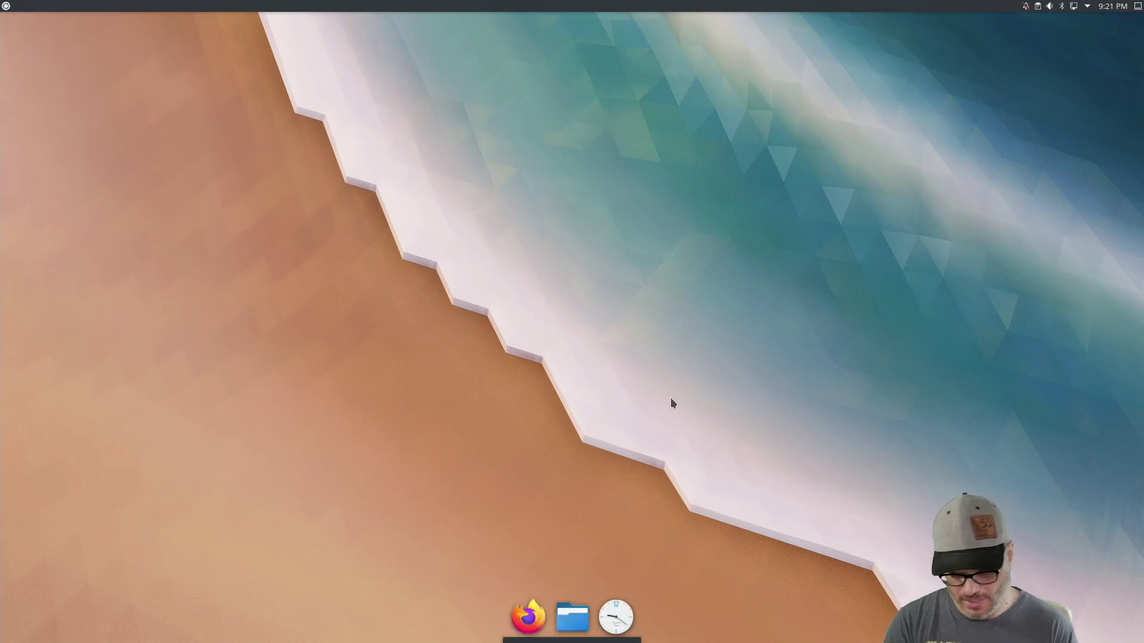
Open Autostart settings, confirm Latte is enabled, and close them.
key("super")
type("aut")
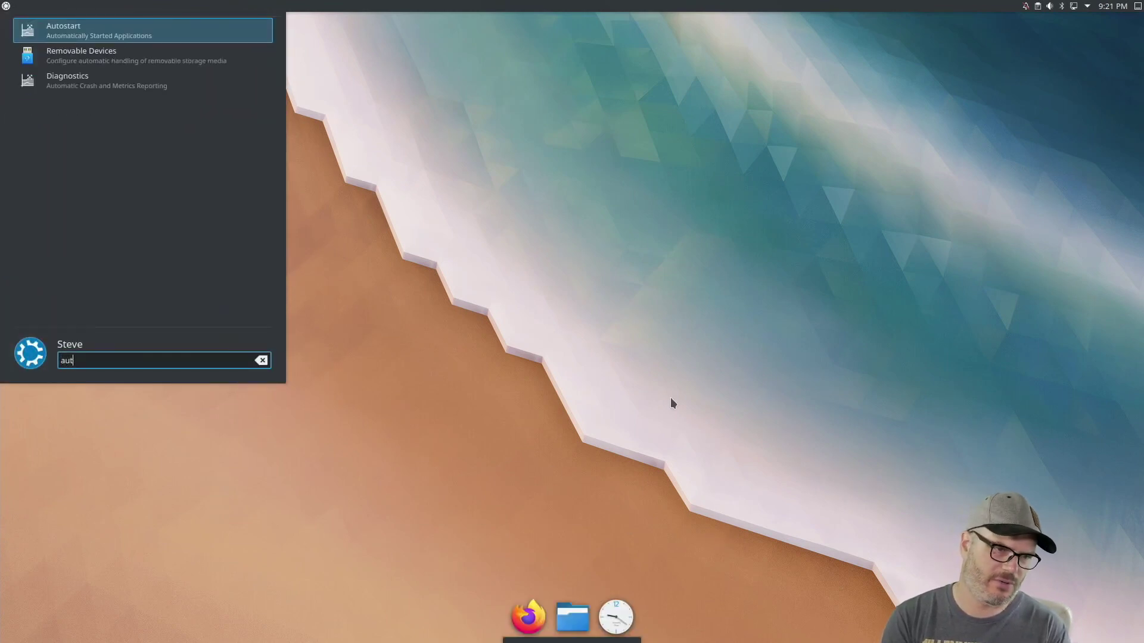
key("Return")
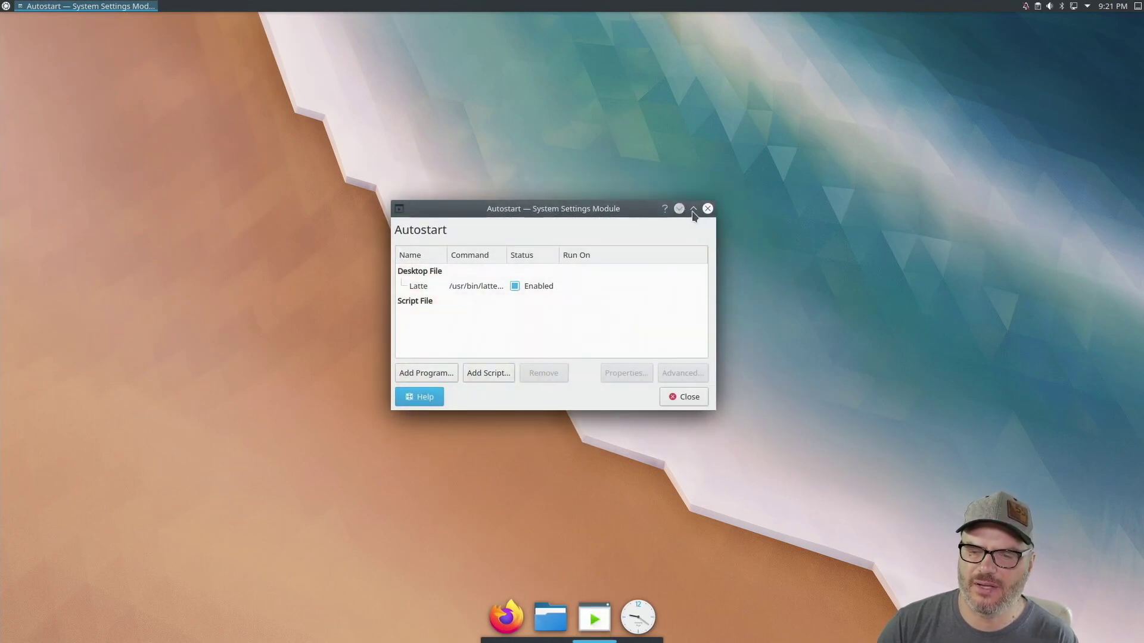
left_click(707, 209)
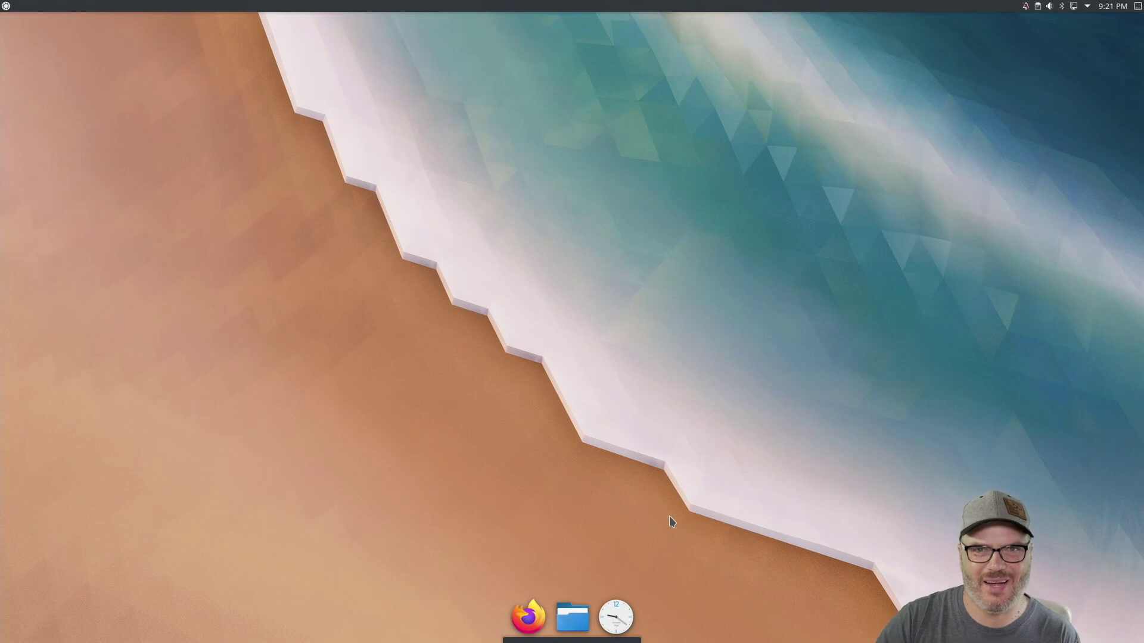
Open a centred Dolphin window from the dock, then drag Global Menu from Add Widgets onto the top panel.
left_click(567, 609)
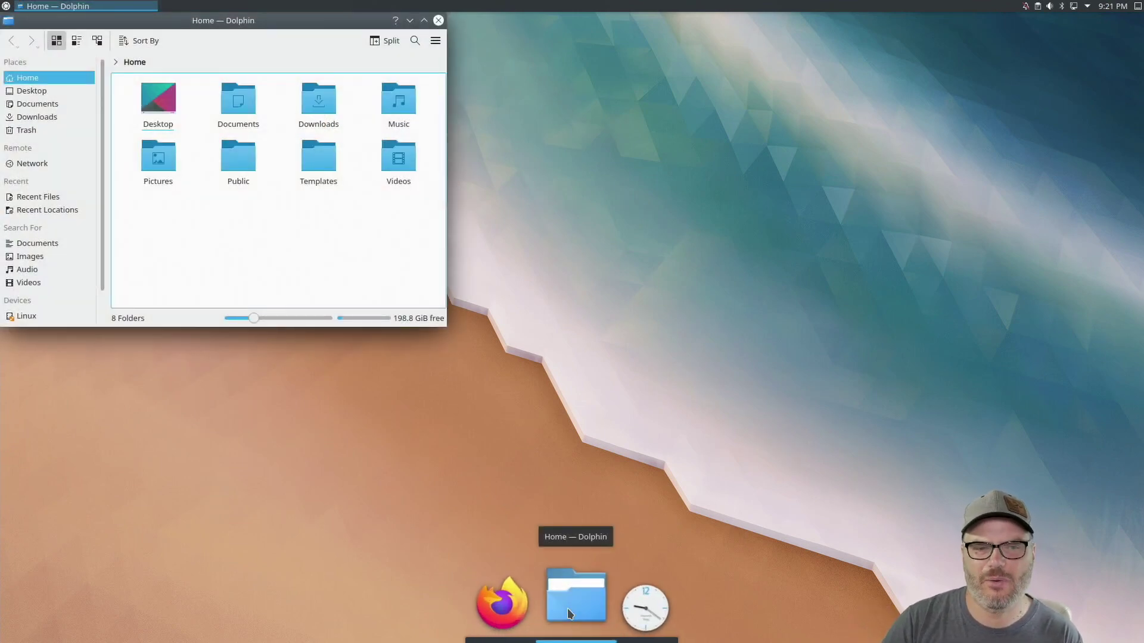
left_click_drag(292, 27, 470, 101)
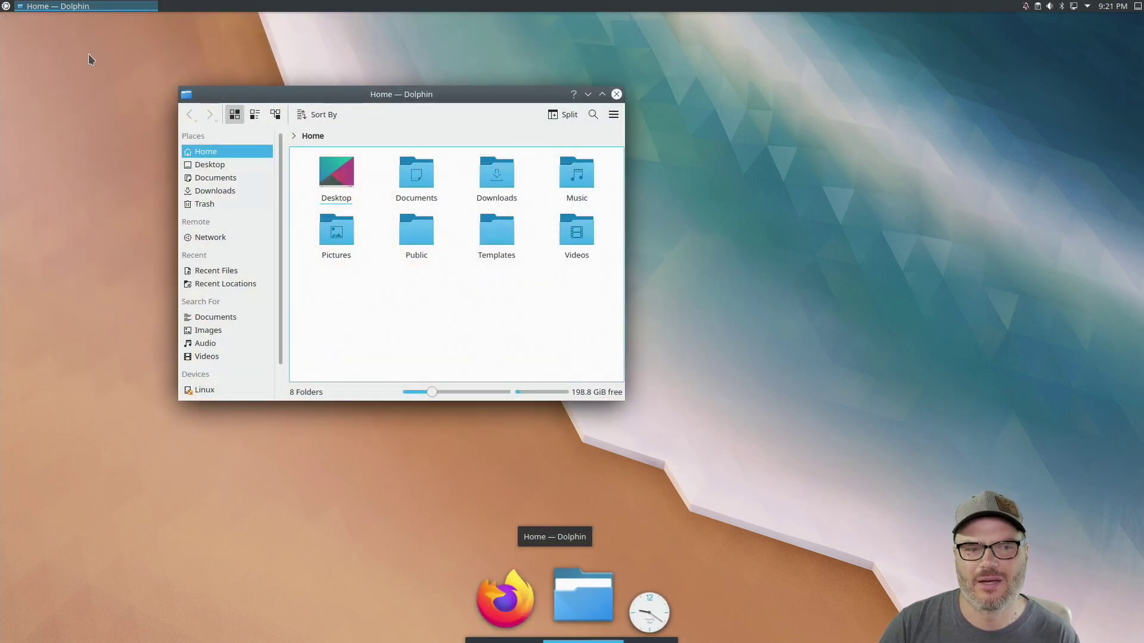
mouse_move(90, 11)
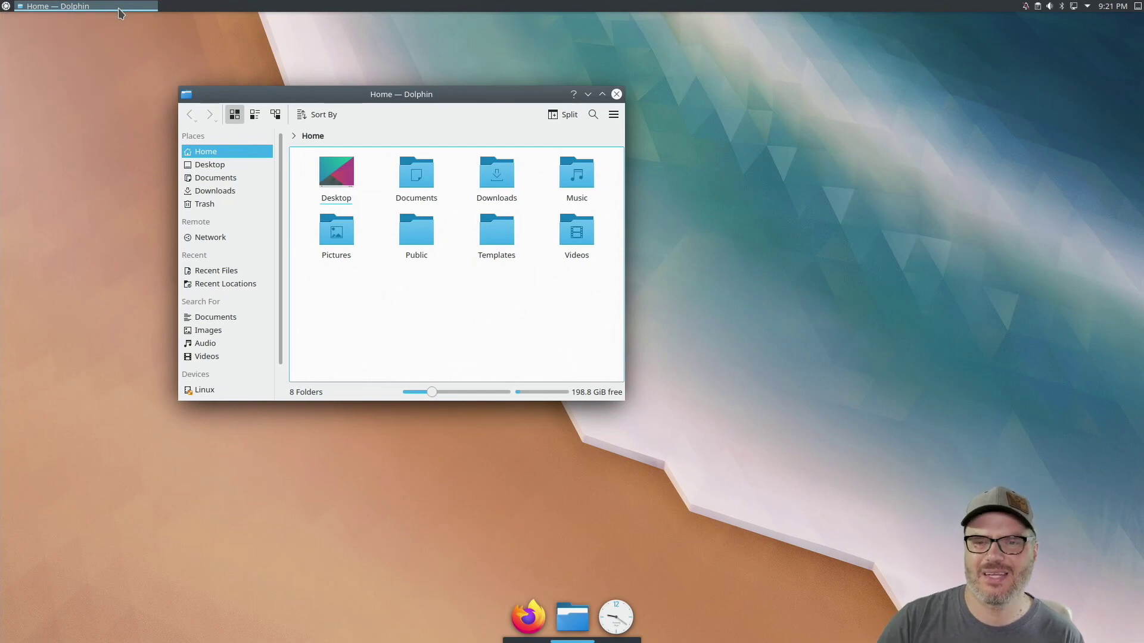
right_click(615, 11)
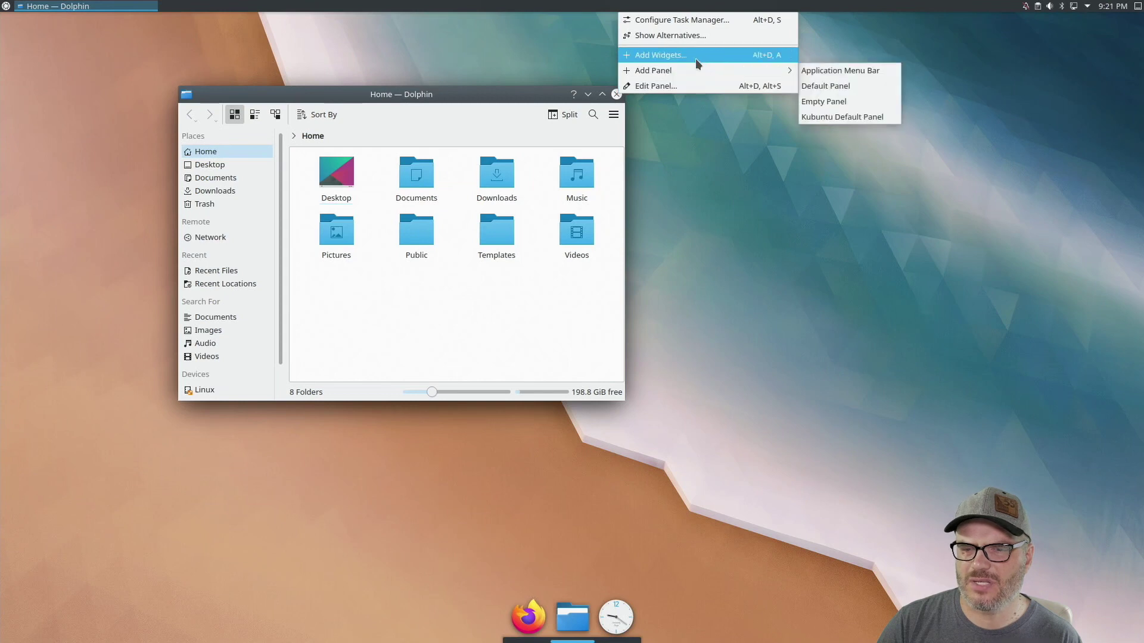
right_click(538, 7)
right_click(540, 8)
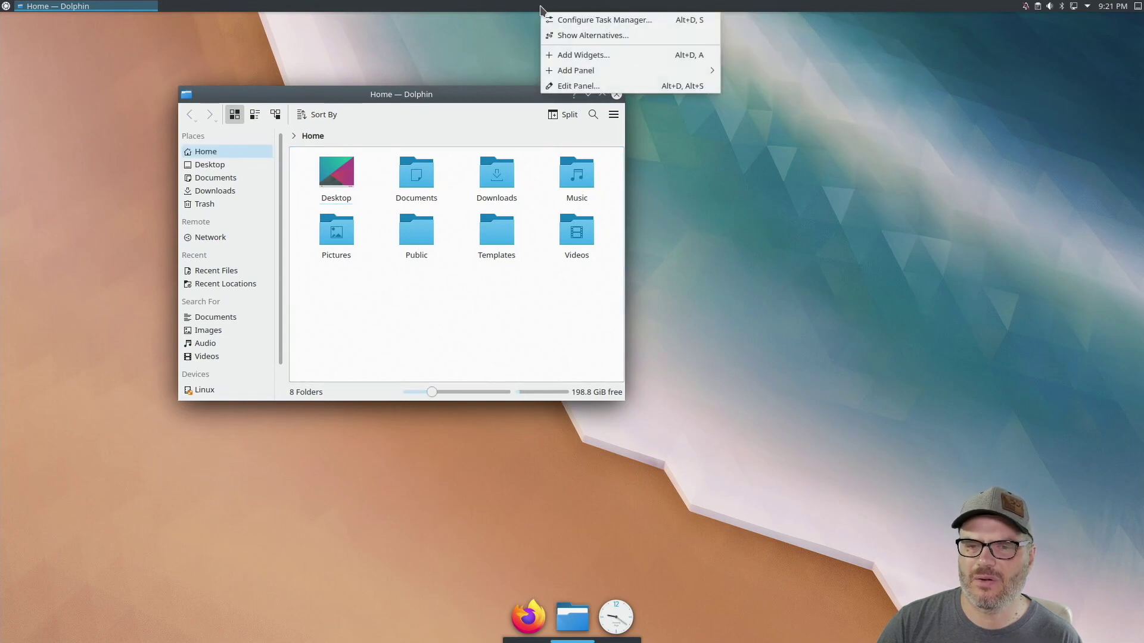
left_click(605, 56)
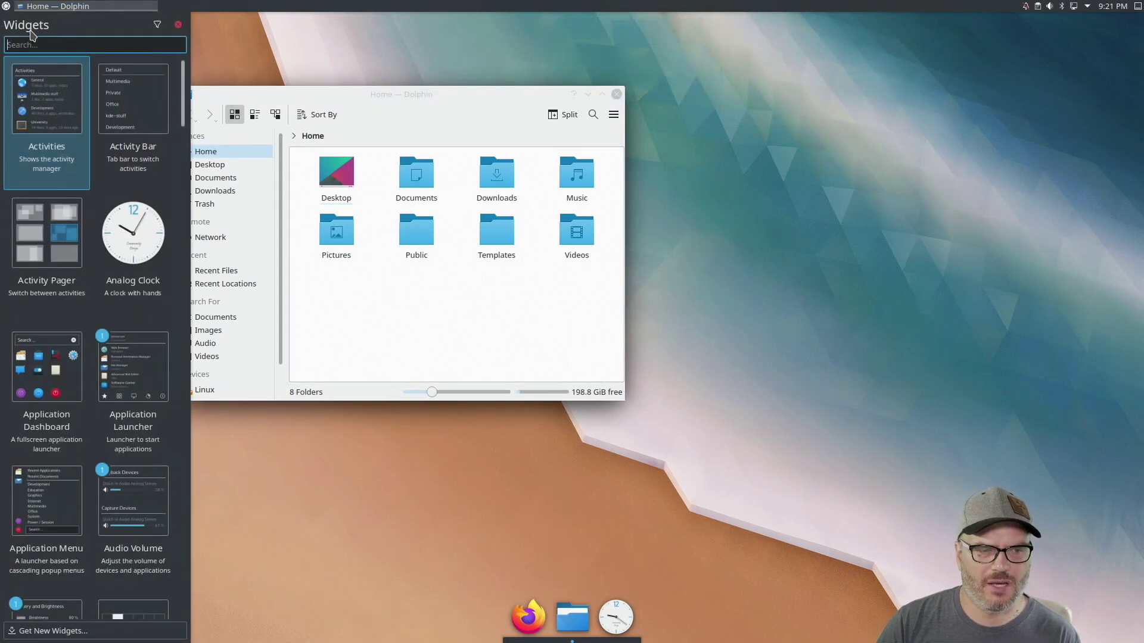
type("gl")
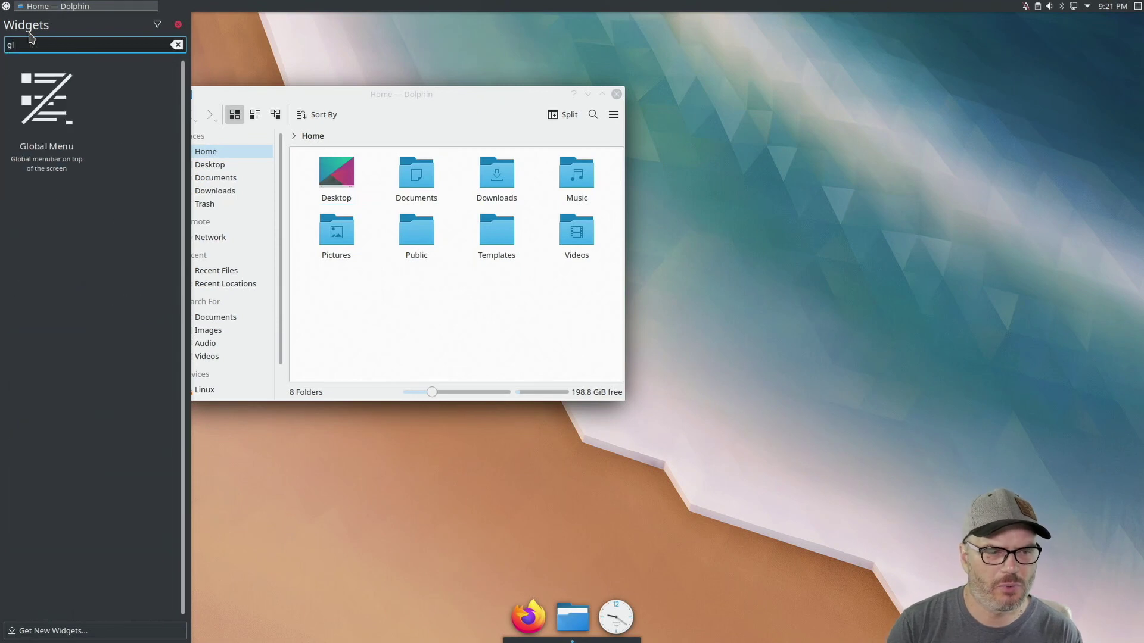
left_click_drag(66, 122, 57, 6)
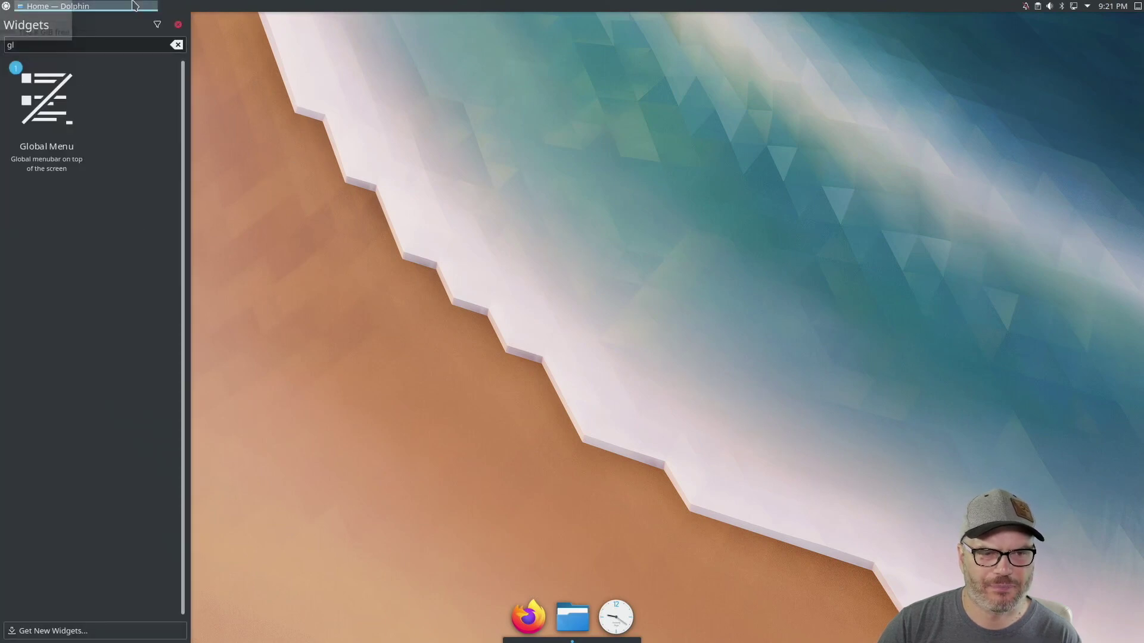
right_click(118, 12)
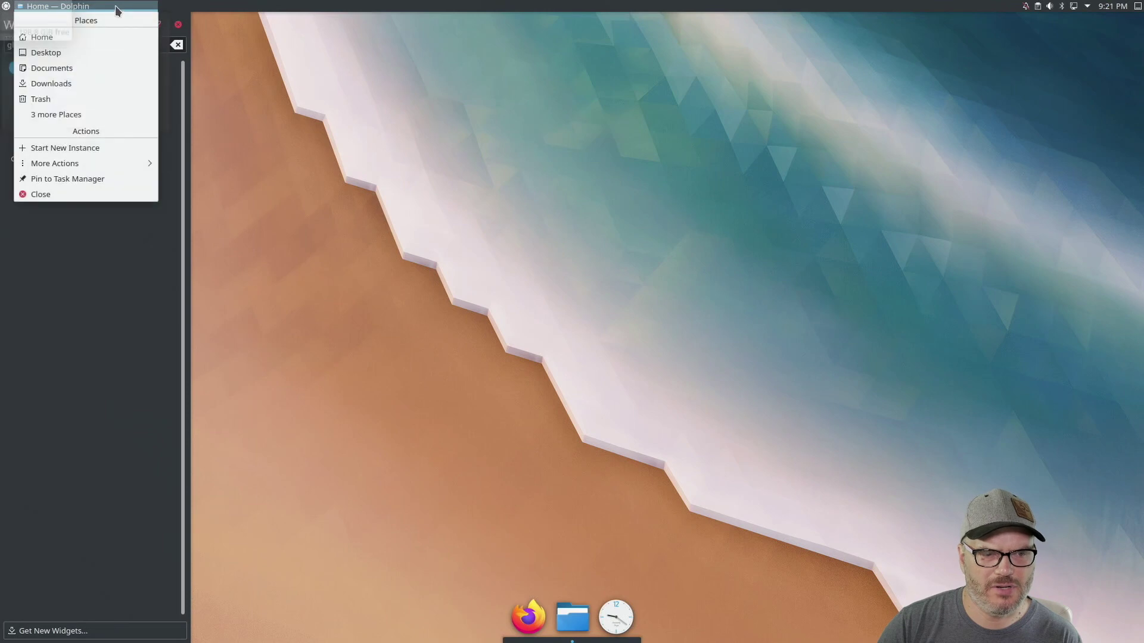
key("Escape")
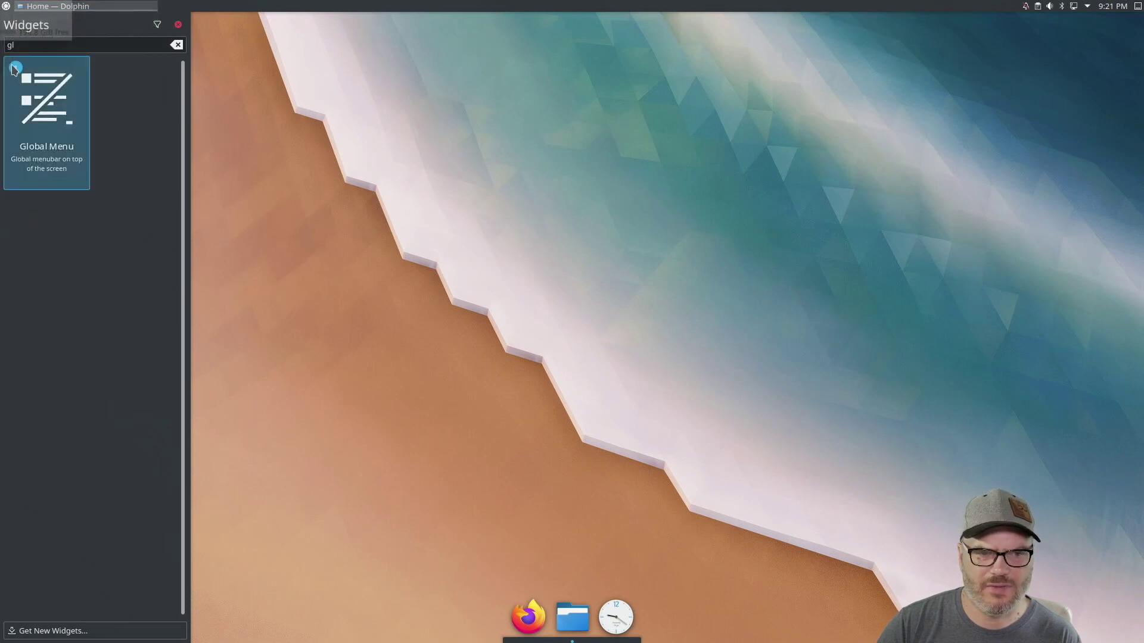
Remove the Task Manager widget from the top panel in edit mode.
left_click(178, 24)
right_click(316, 9)
left_click(372, 81)
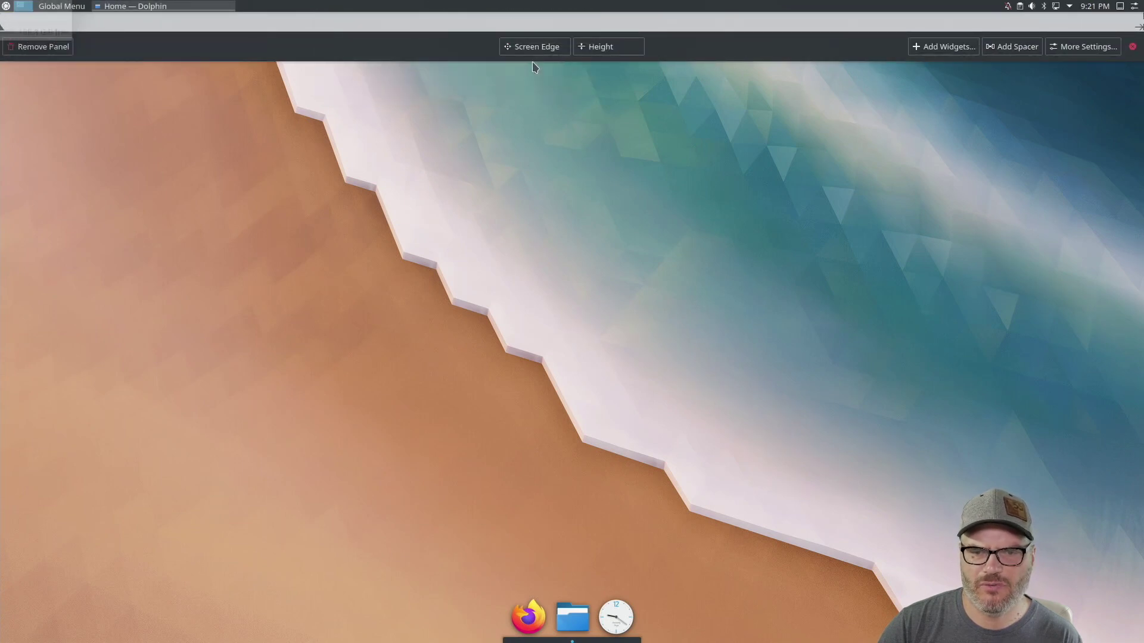
left_click(543, 82)
left_click(541, 84)
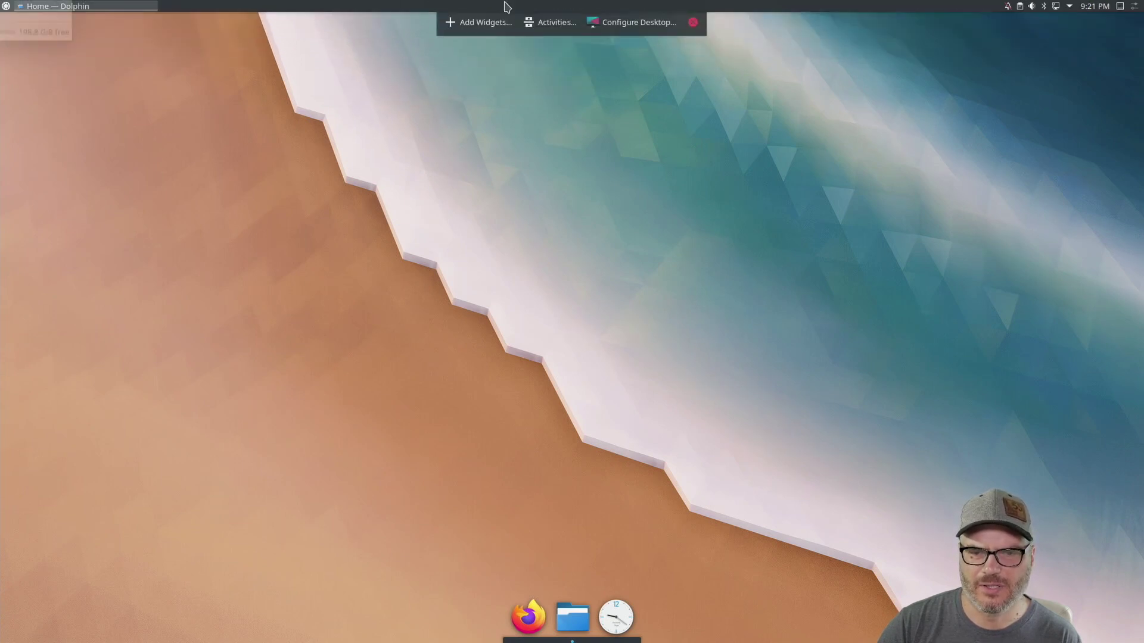
right_click(508, 5)
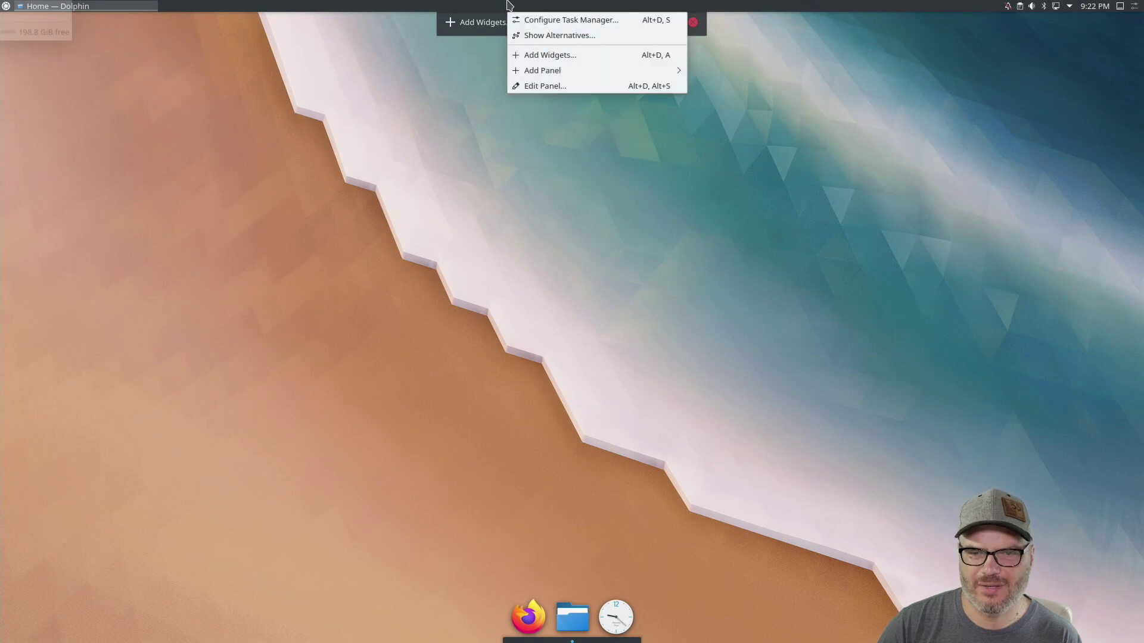
left_click(567, 91)
mouse_move(507, 12)
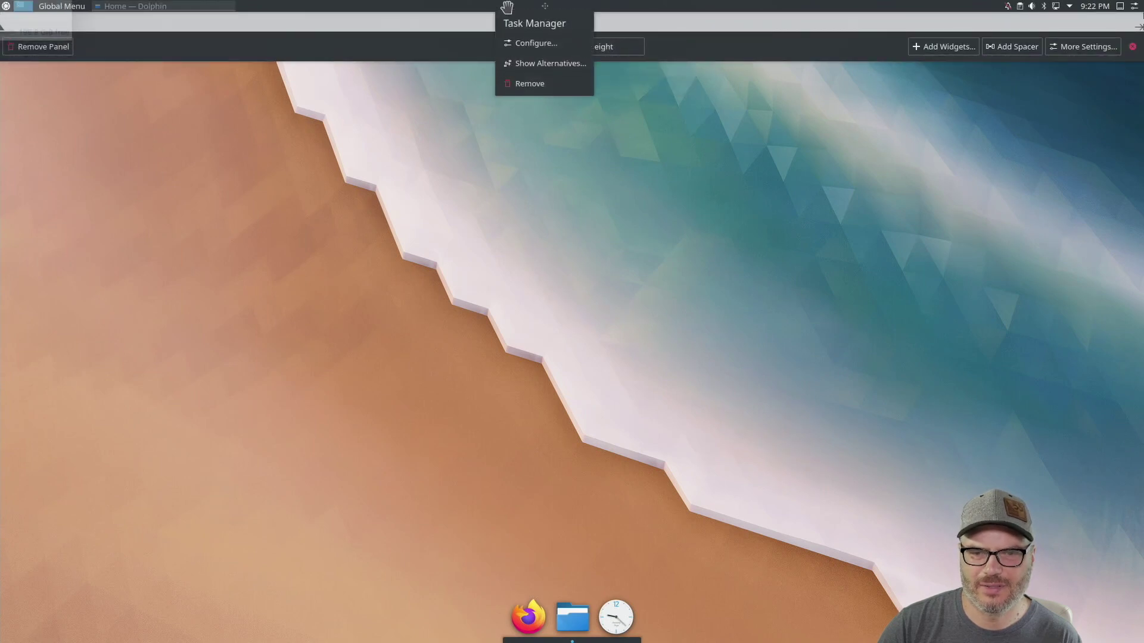
left_click(518, 82)
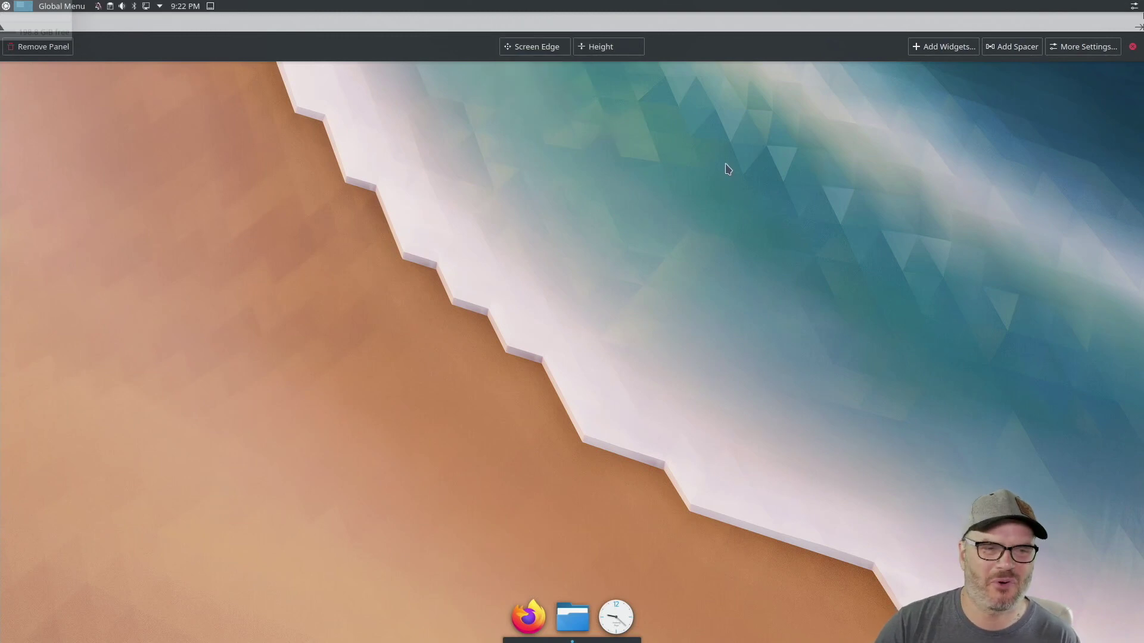
Add a spacer that pushes the tray and clock to the right end, then exit edit mode.
left_click(1017, 52)
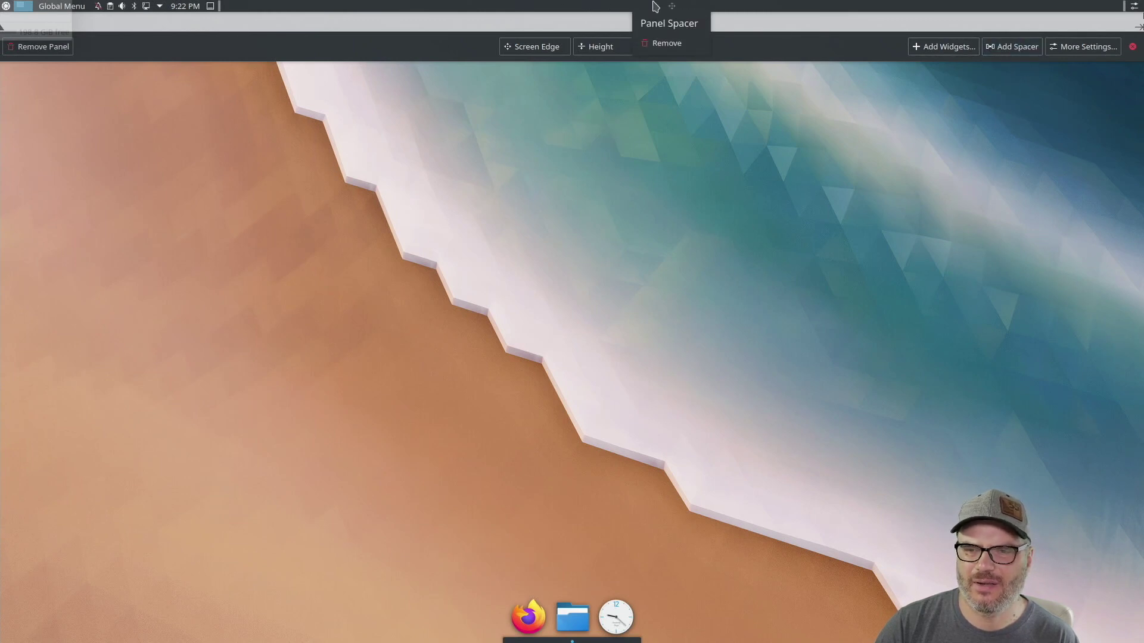
left_click_drag(673, 8, 264, 12)
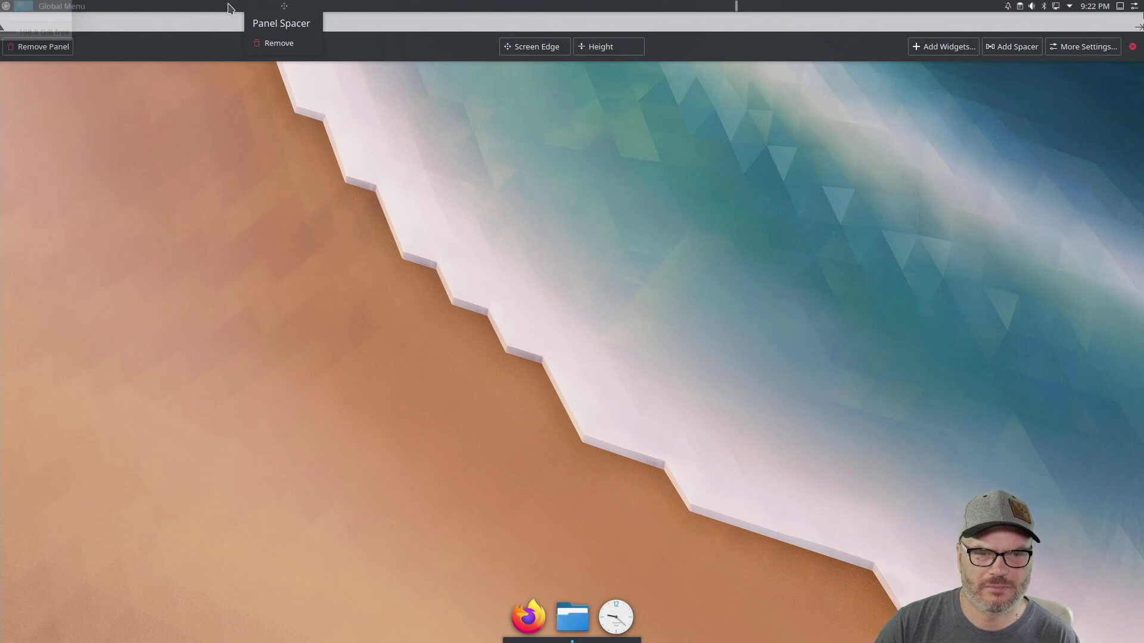
left_click(350, 205)
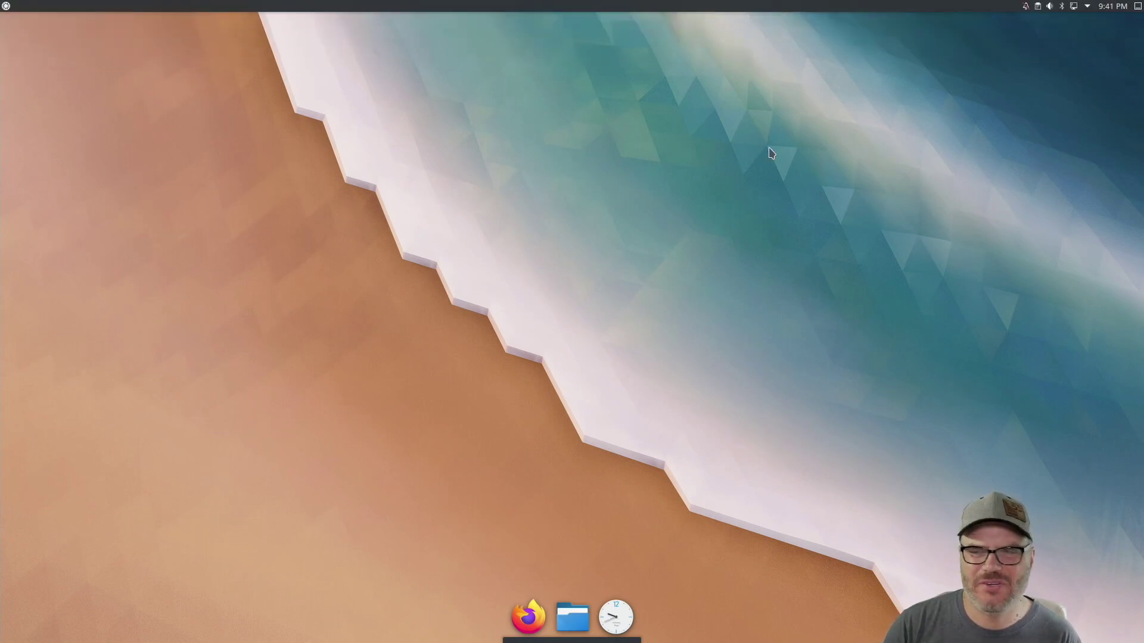
Browse the downloadable global themes from System Settings' Global Theme page to find WhiteSur Dark.
left_click(5, 8)
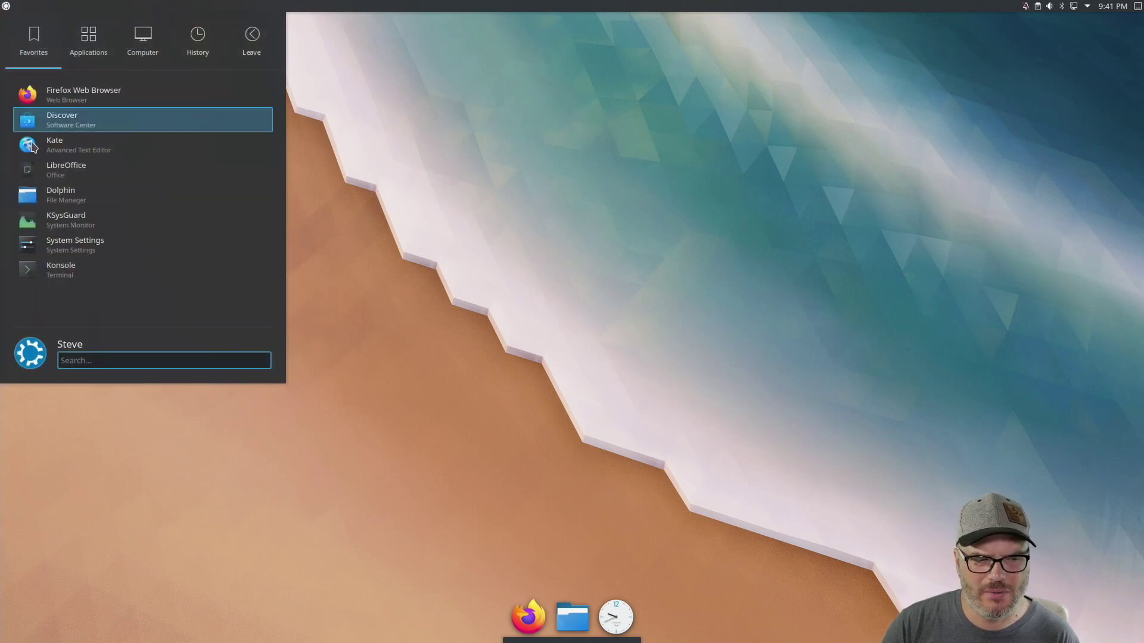
left_click(105, 249)
left_click(55, 84)
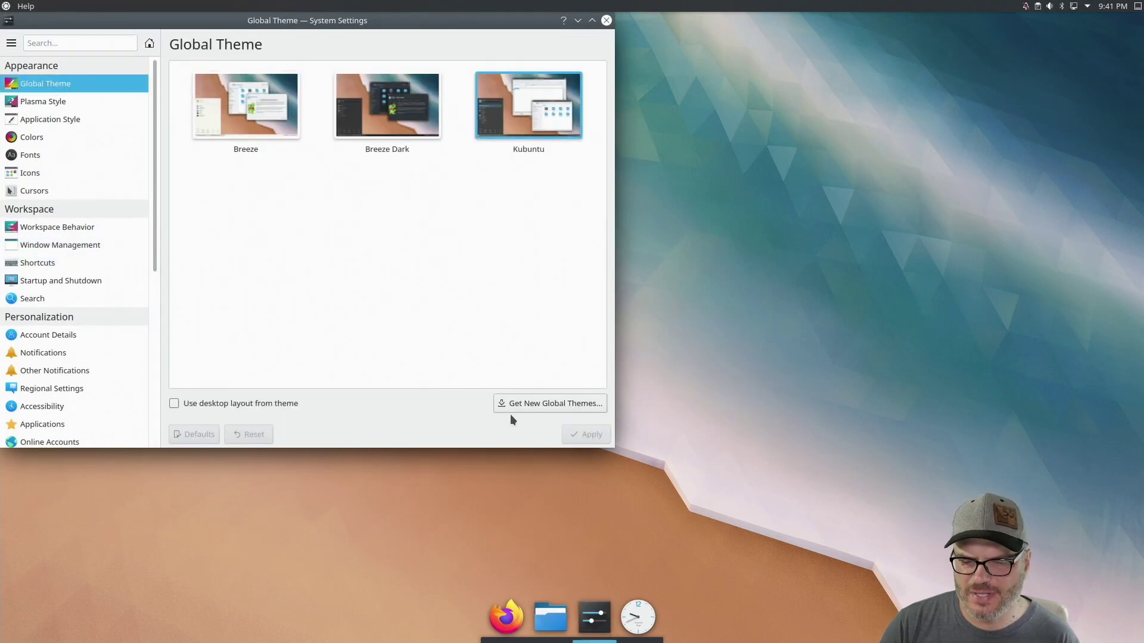
left_click(539, 405)
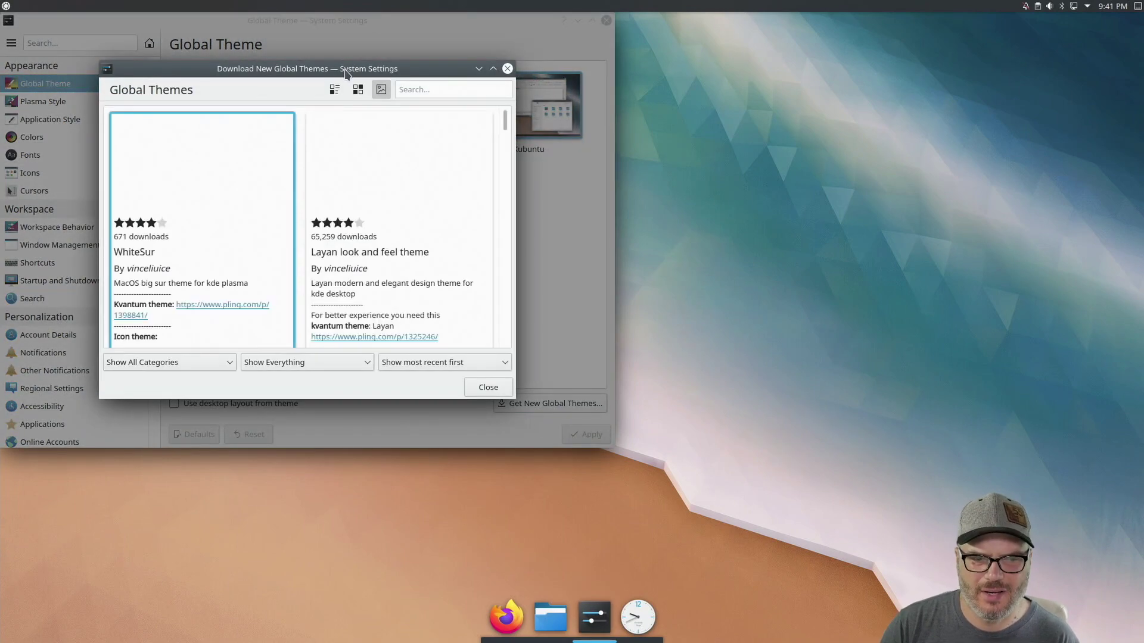
mouse_move(218, 229)
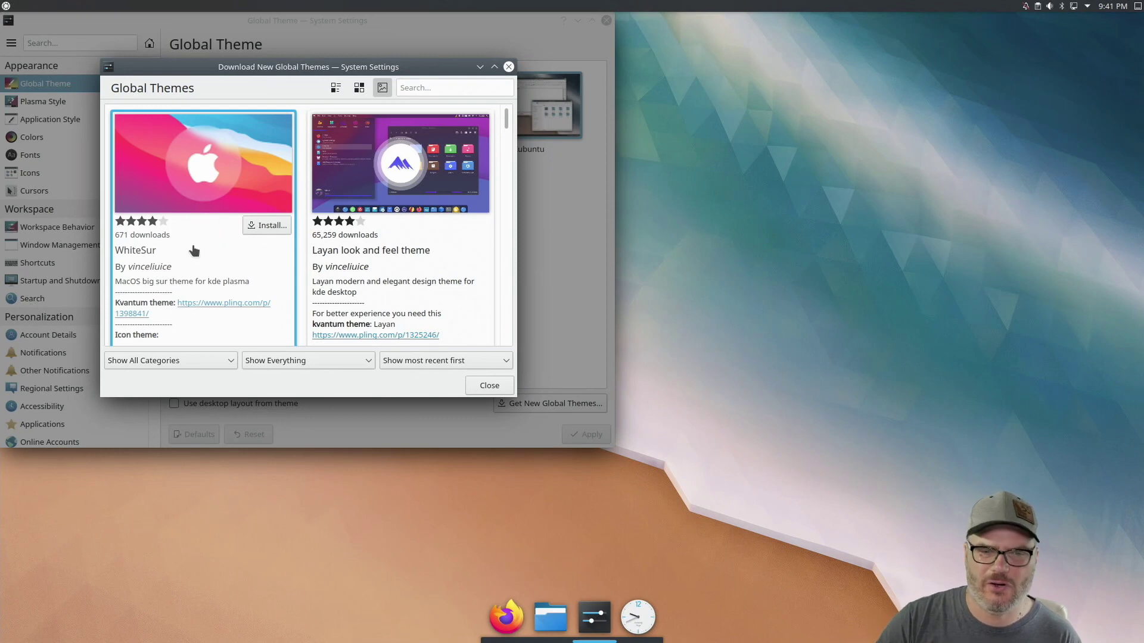
mouse_move(363, 264)
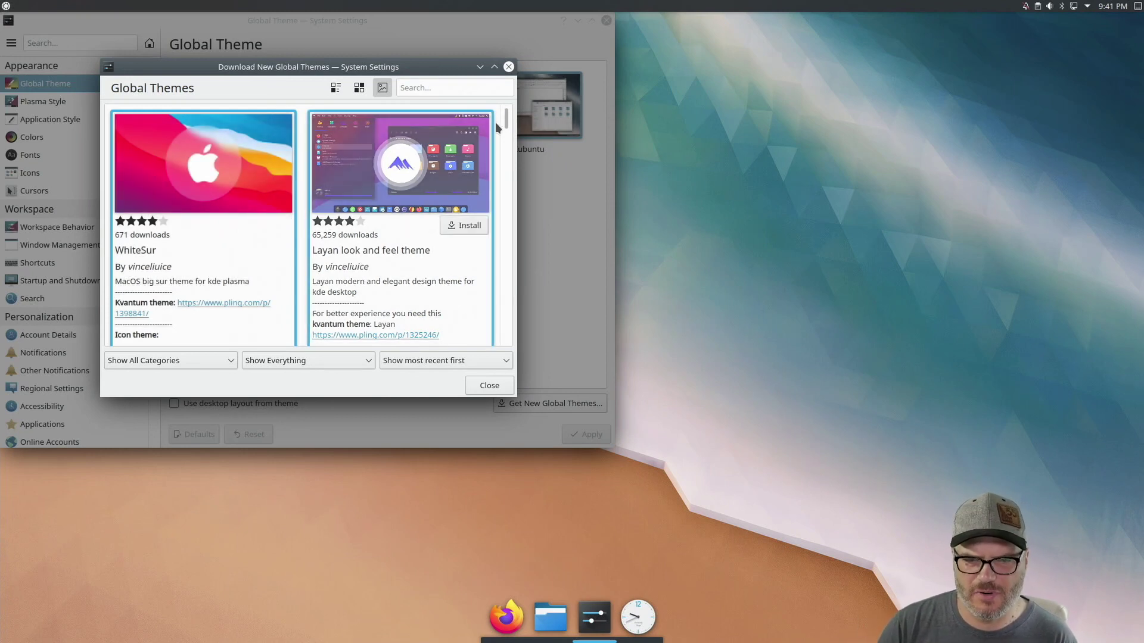
left_click_drag(505, 120, 507, 147)
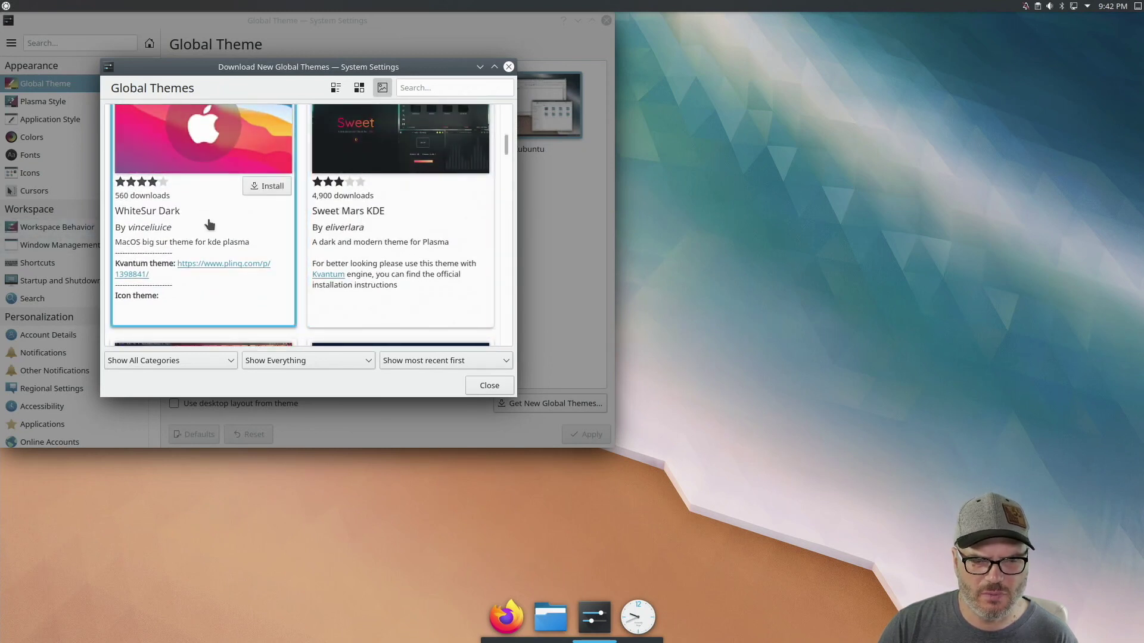
Install WhiteSur Dark, then search 'kvantum themes' and open the KDE Store Kvantum listing.
left_click(269, 186)
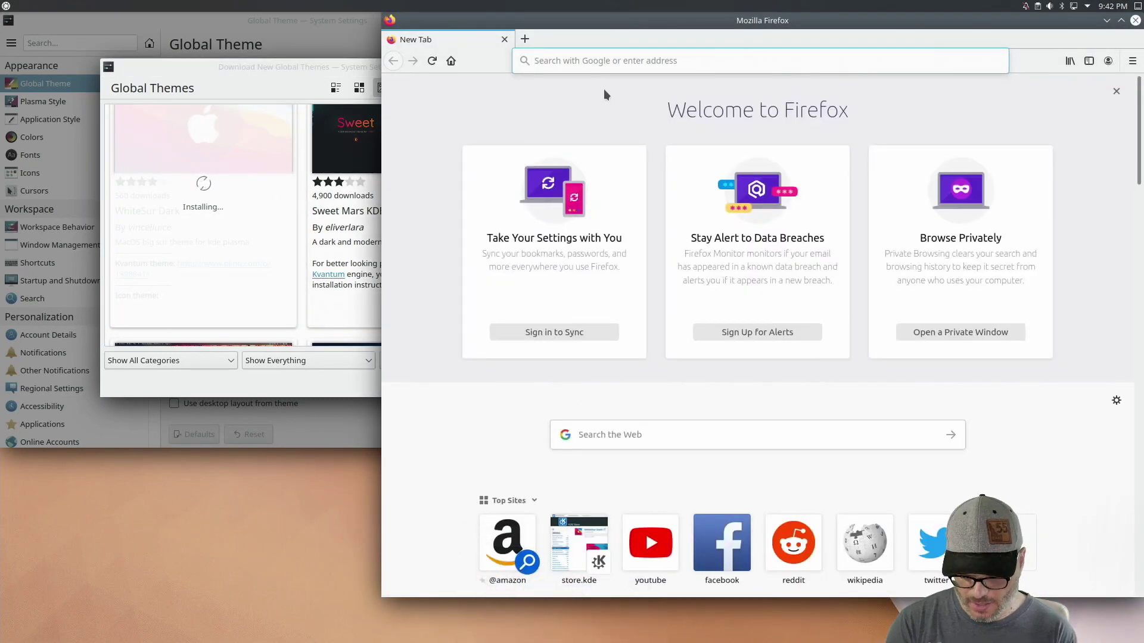
type("kv")
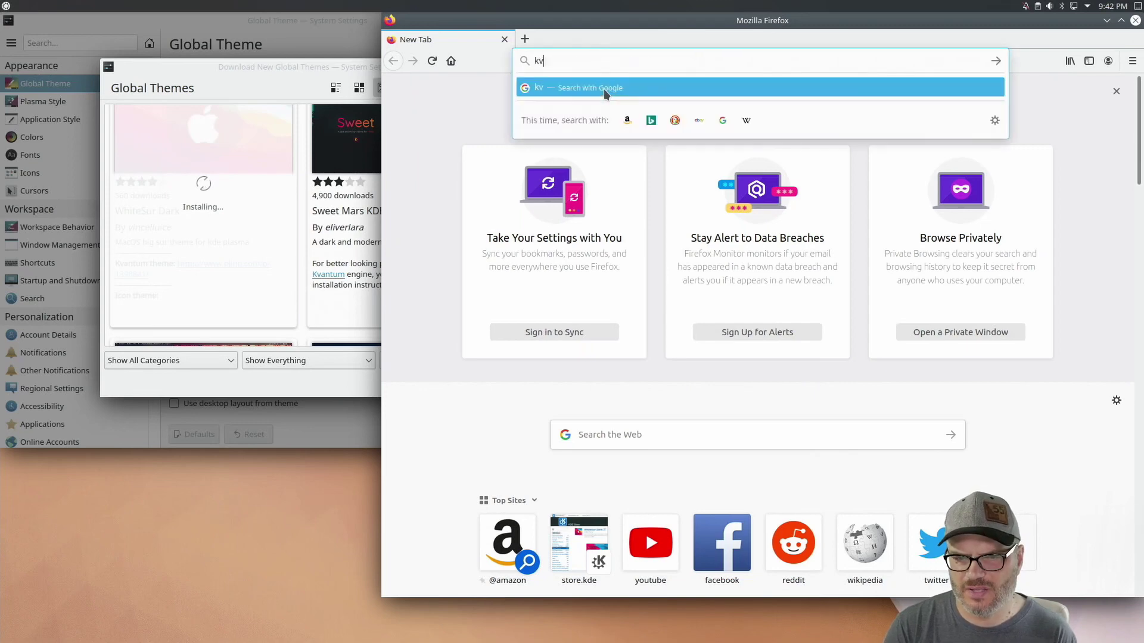
type("antum themes")
key("Return")
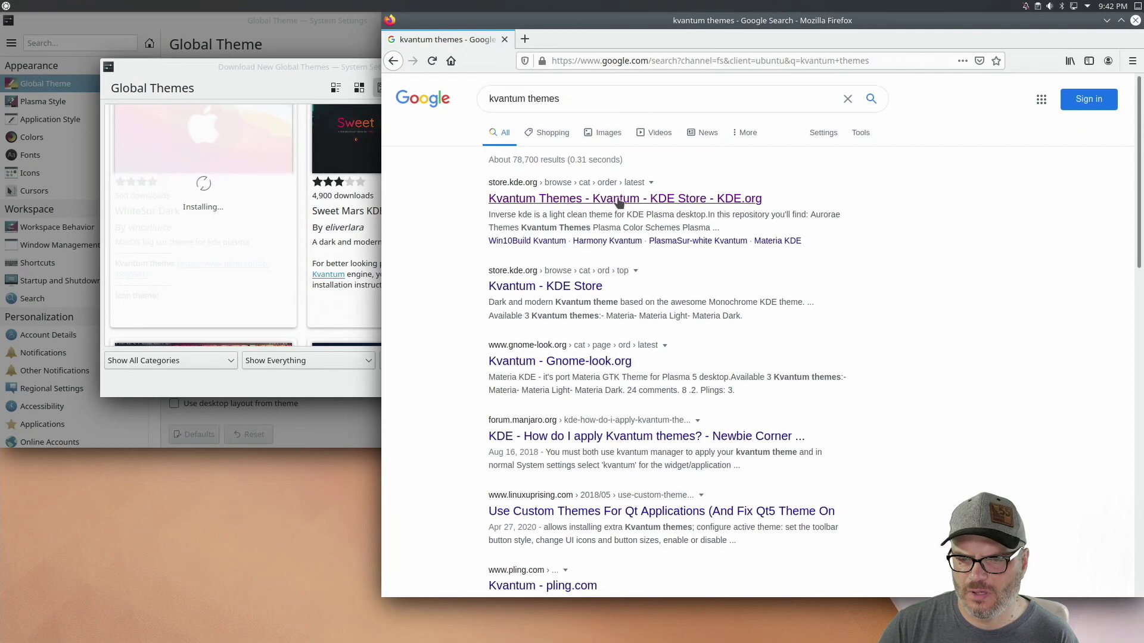
left_click(616, 201)
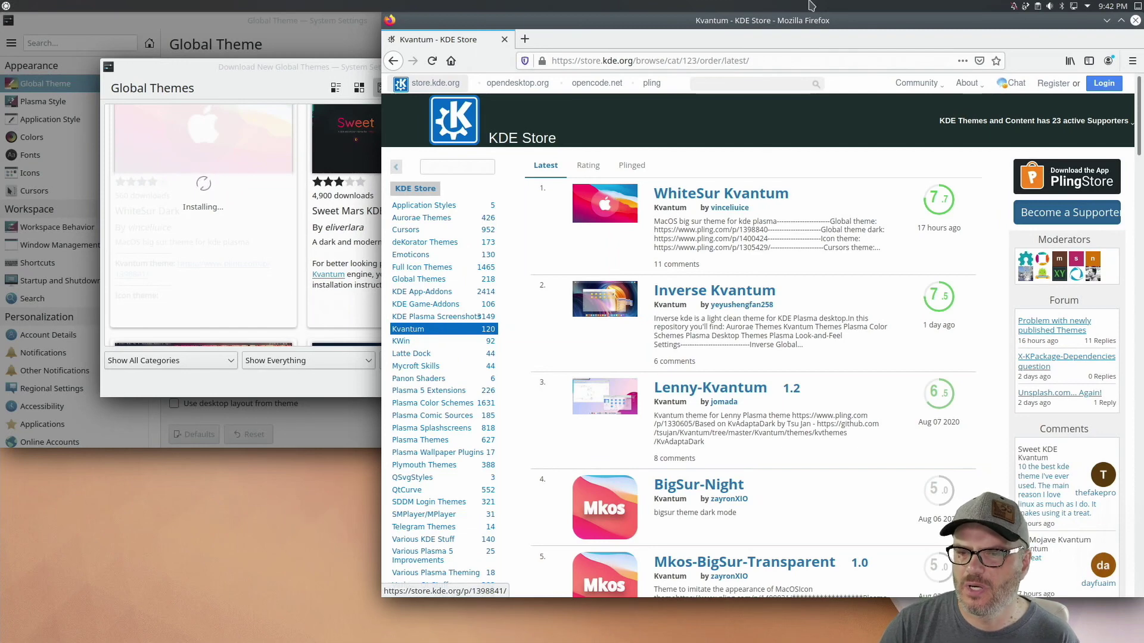
left_click_drag(813, 21, 629, 38)
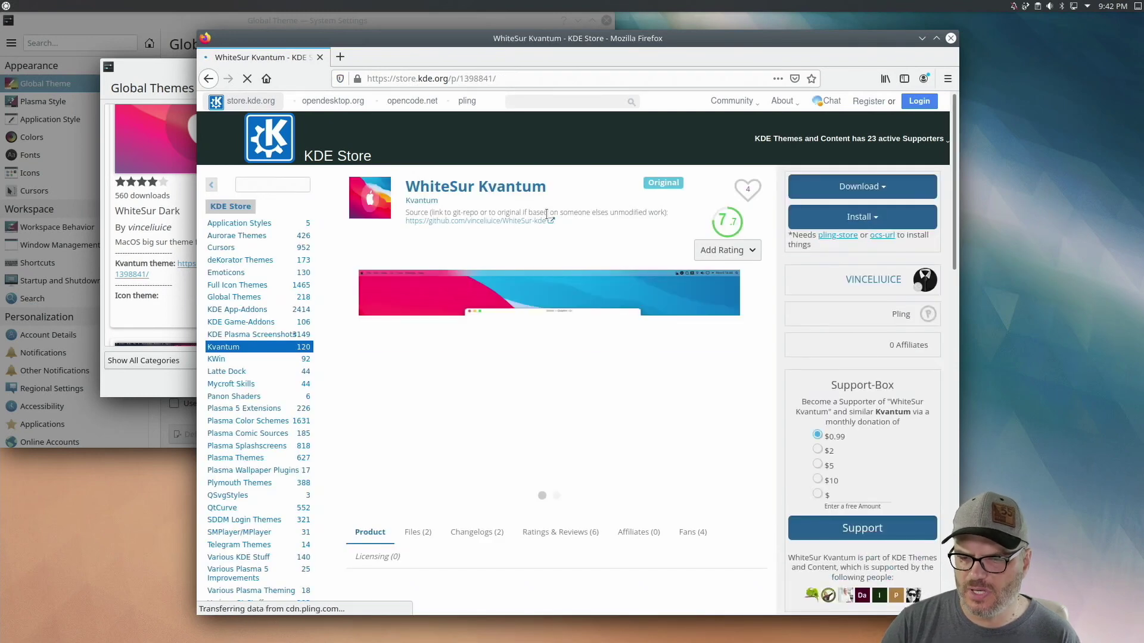
Save WhiteSur-dark.tar.xz to disk and show the recent downloads list.
left_click(860, 187)
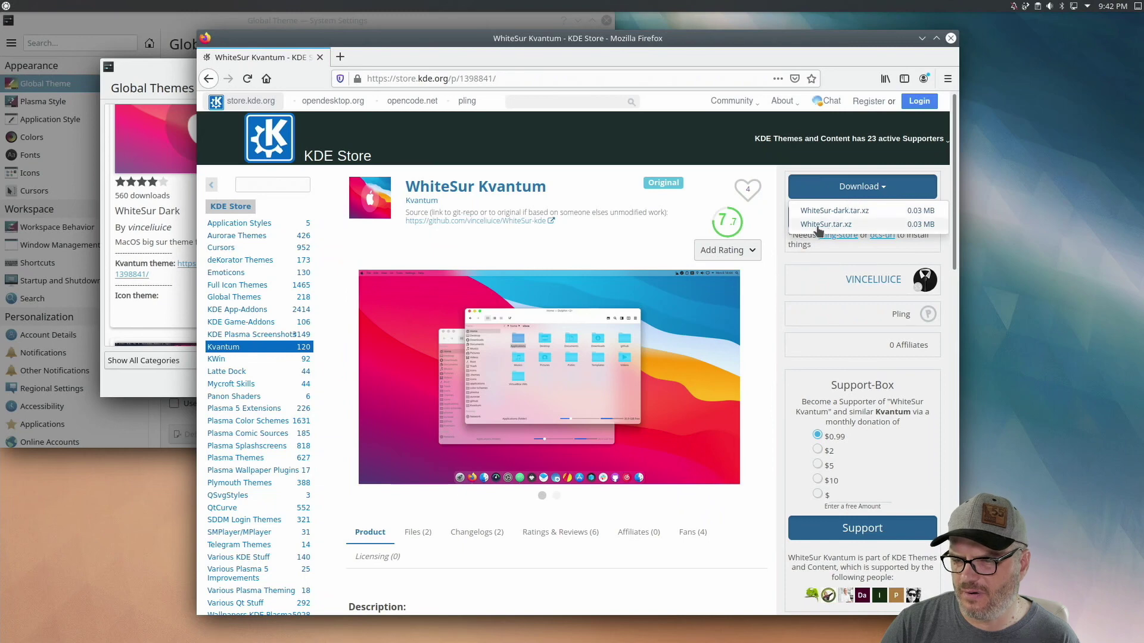
left_click(858, 216)
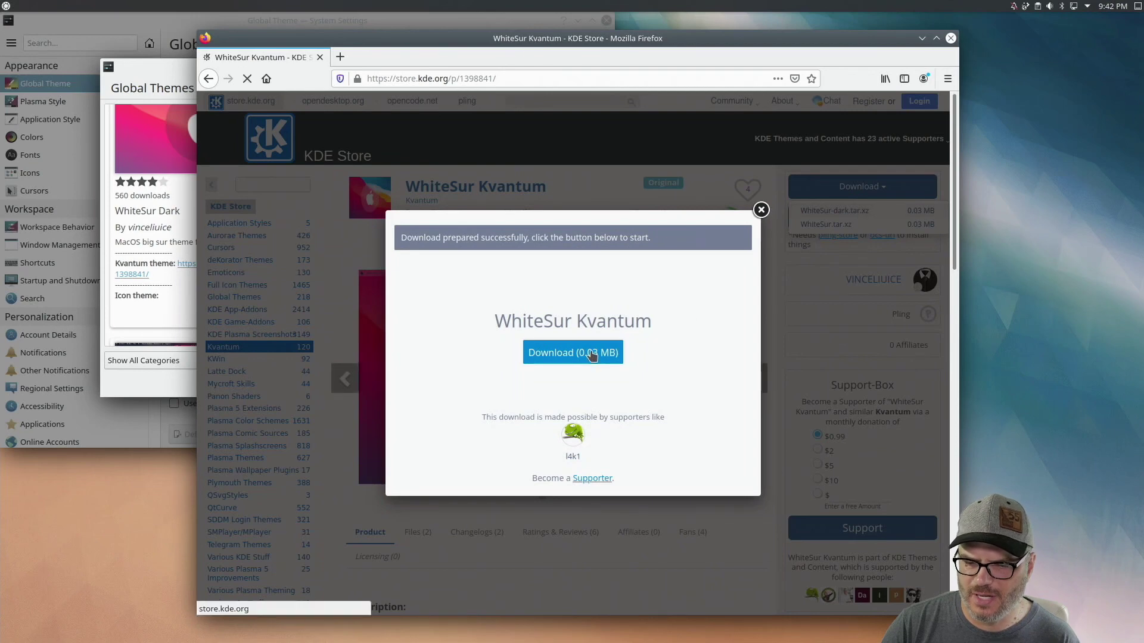
left_click(591, 351)
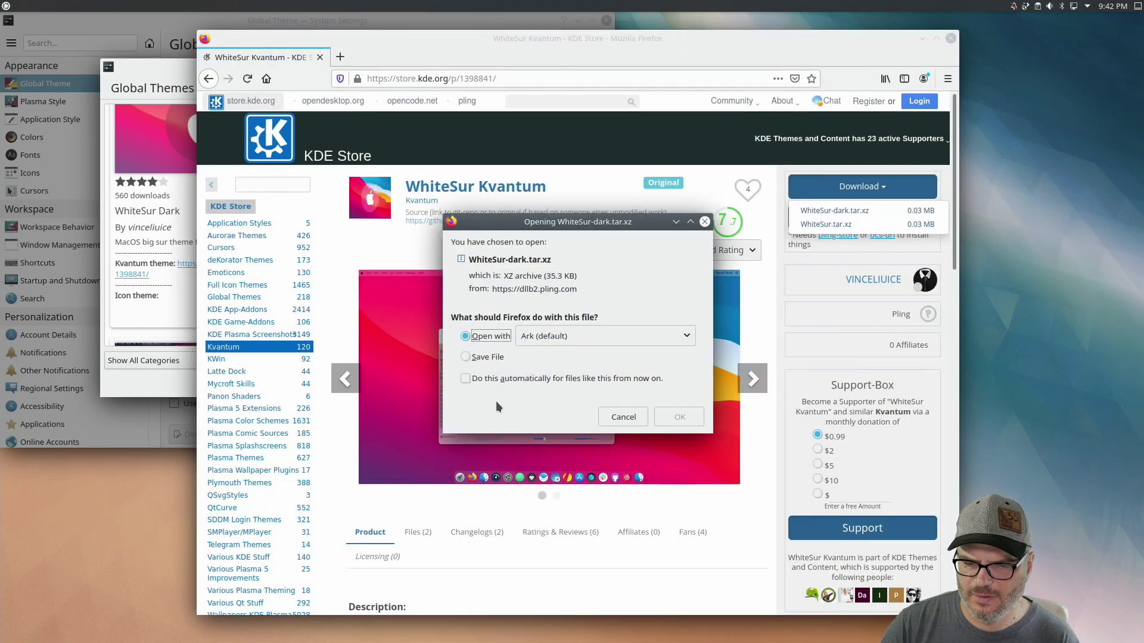
left_click(484, 357)
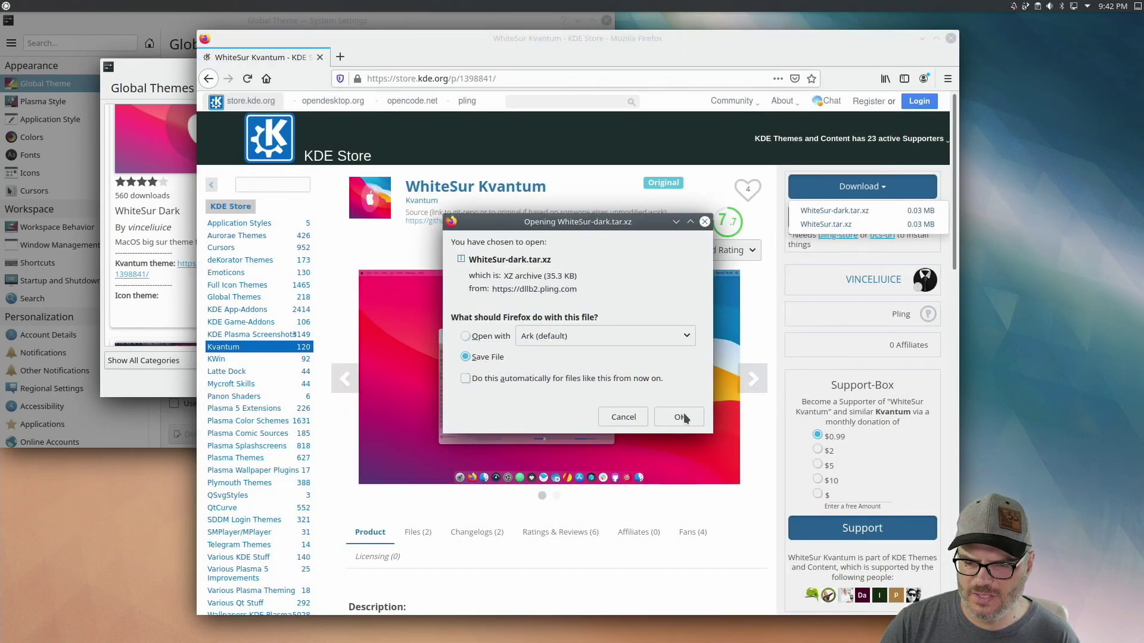
left_click(680, 417)
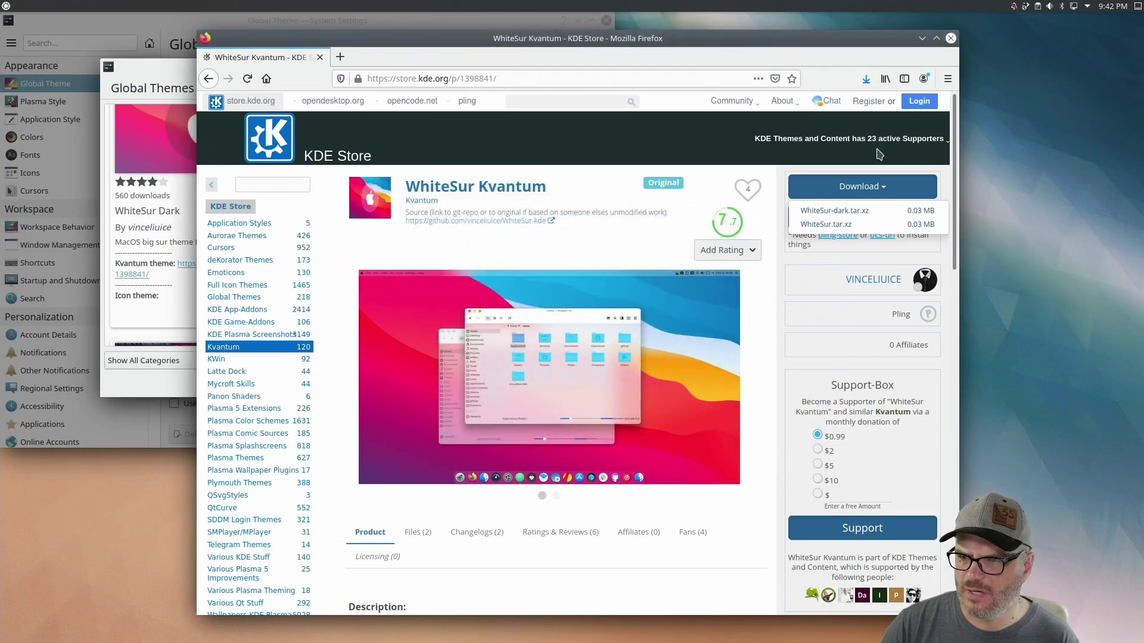
left_click(866, 79)
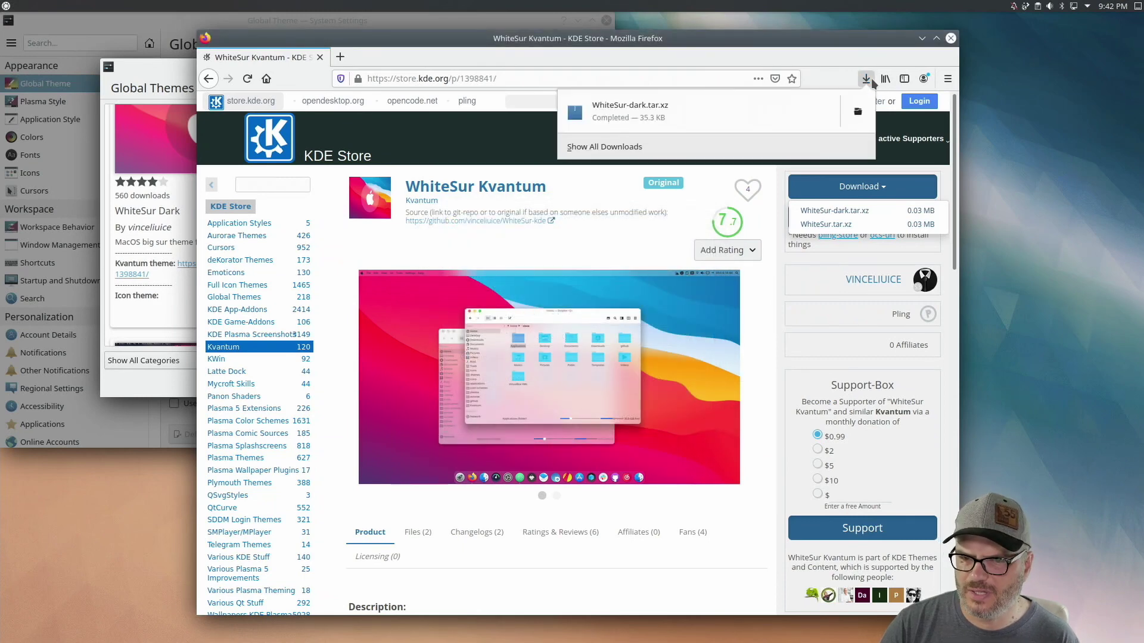
Open the archive in Ark and create a 'kvantum' folder in Documents as the extraction target.
left_click(861, 114)
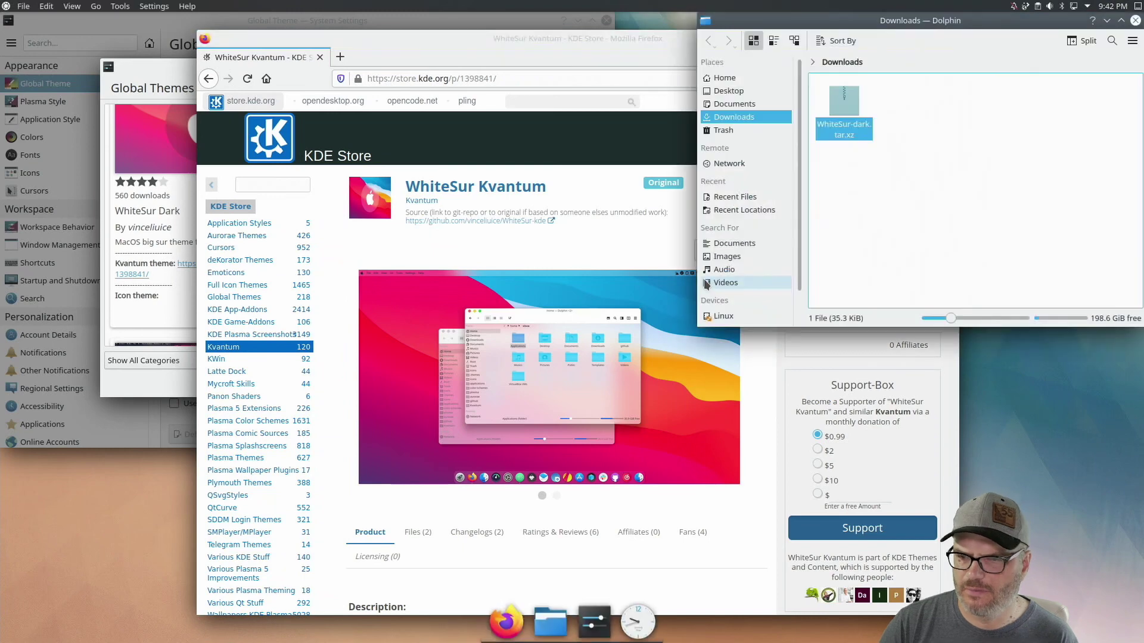
double_click(846, 113)
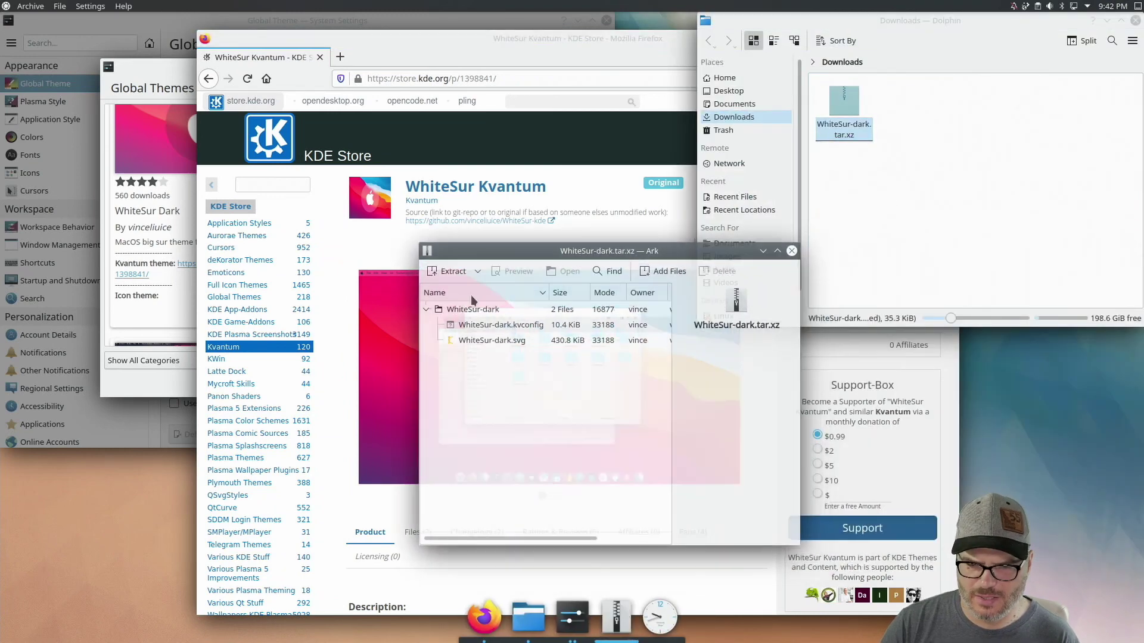
left_click(447, 271)
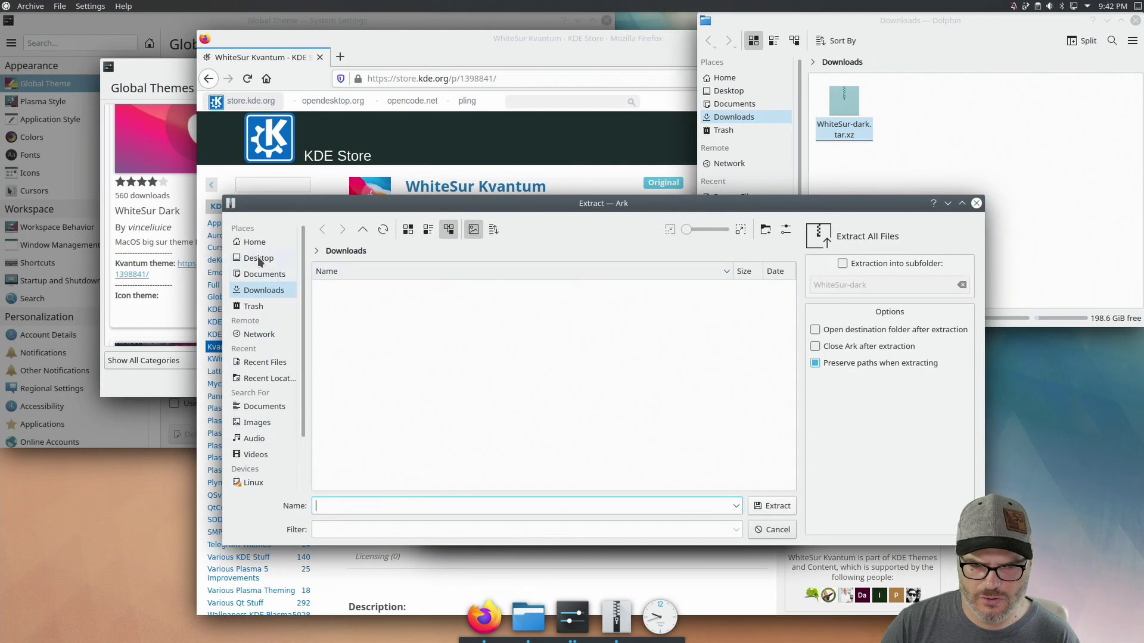
left_click(260, 276)
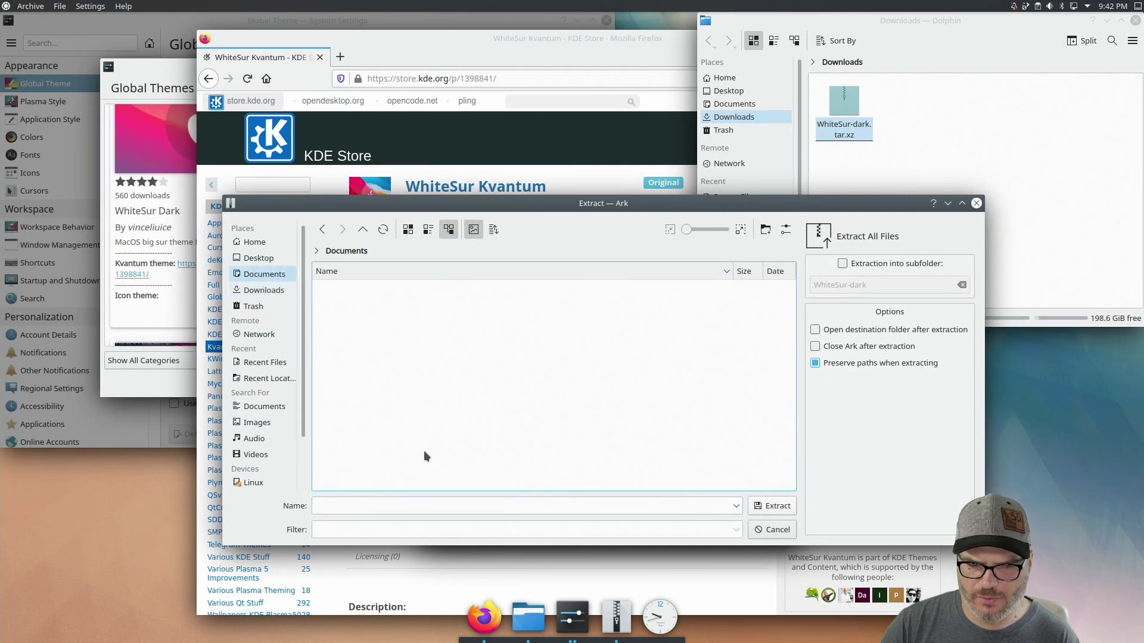
right_click(386, 376)
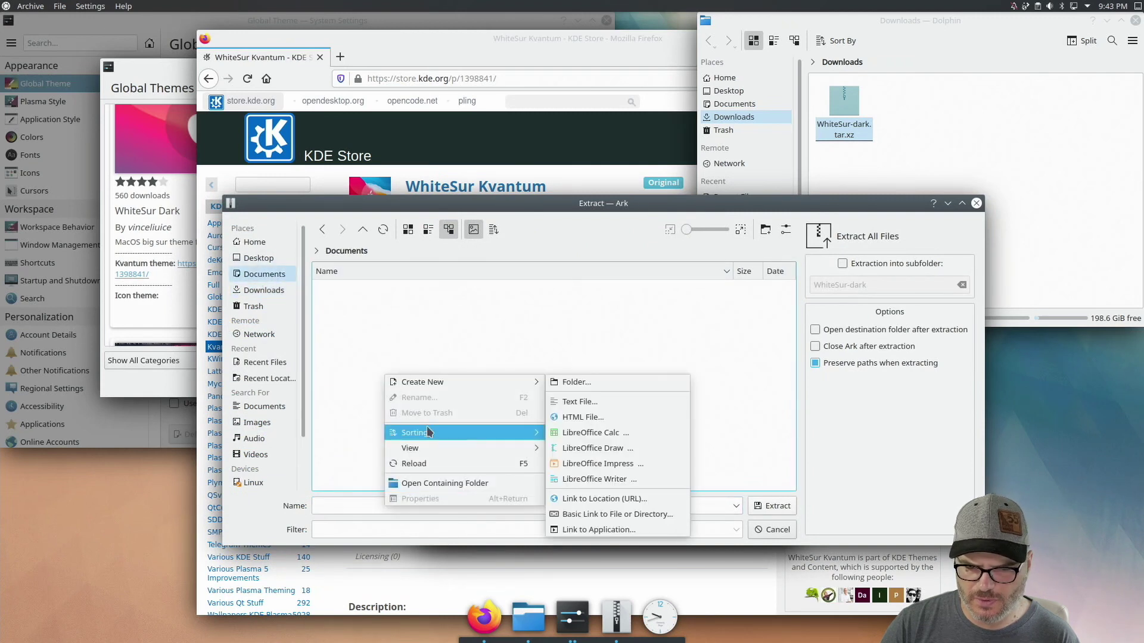
left_click(589, 383)
type("kvantum")
key("Return")
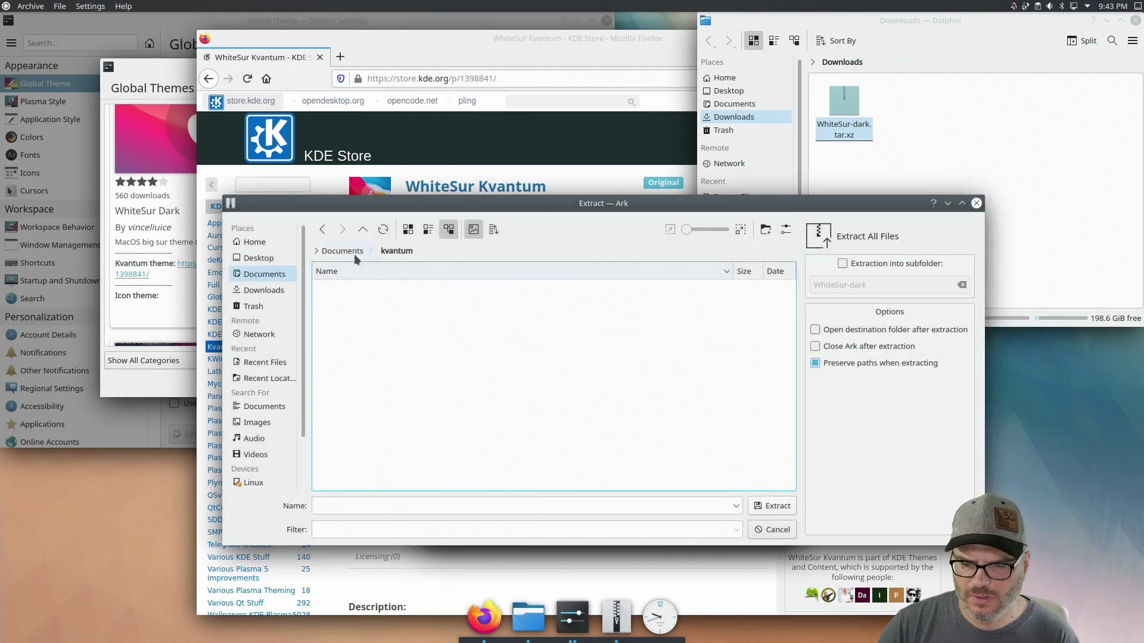
Extract the theme into kvantum and browse Dolphin to Documents/kvantum/WhiteSur-dark.
left_click(777, 510)
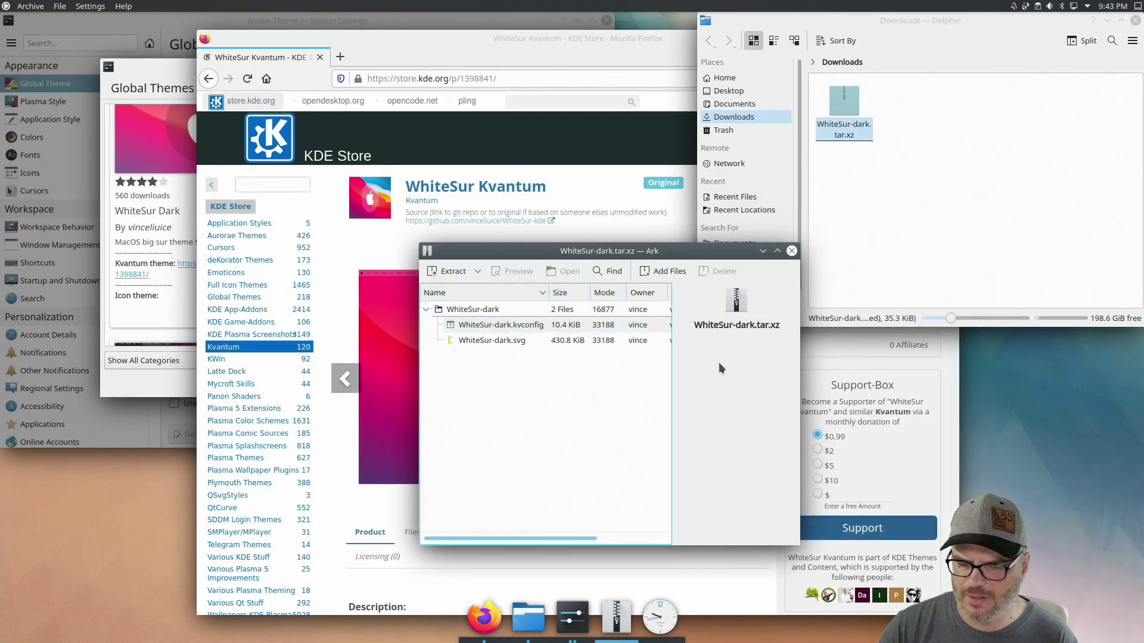
left_click(528, 616)
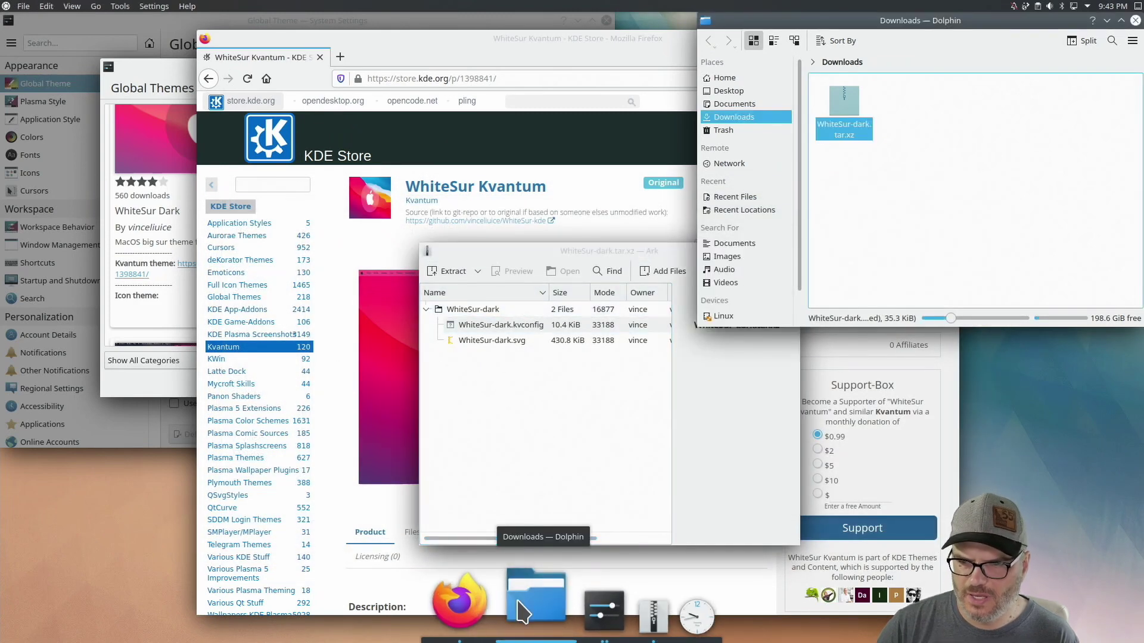
left_click(734, 104)
left_click(844, 104)
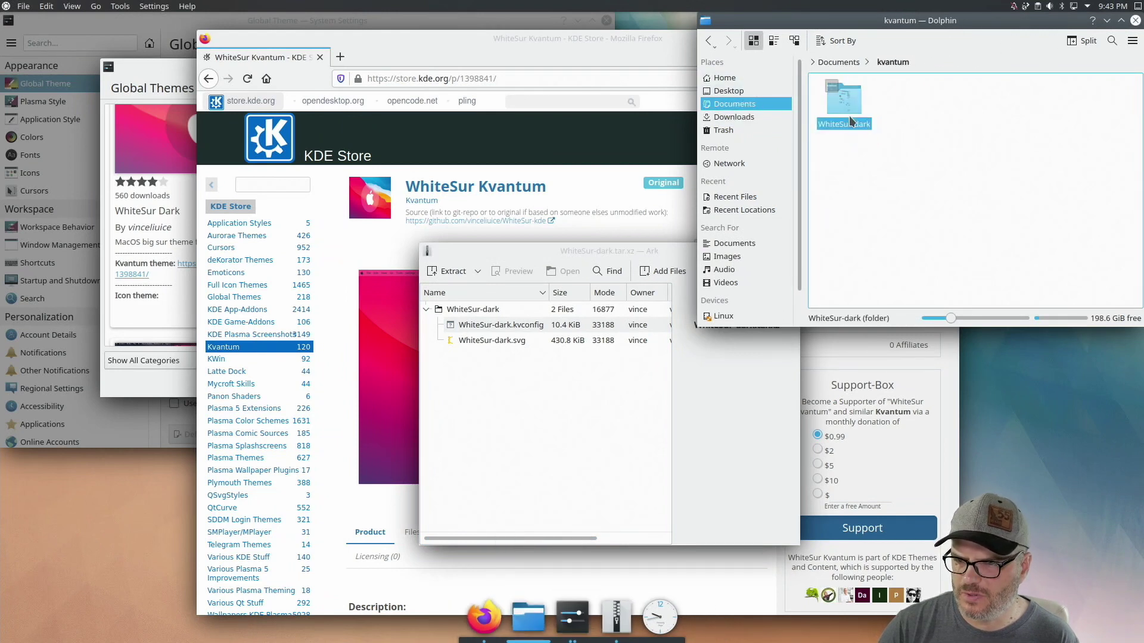
left_click(850, 119)
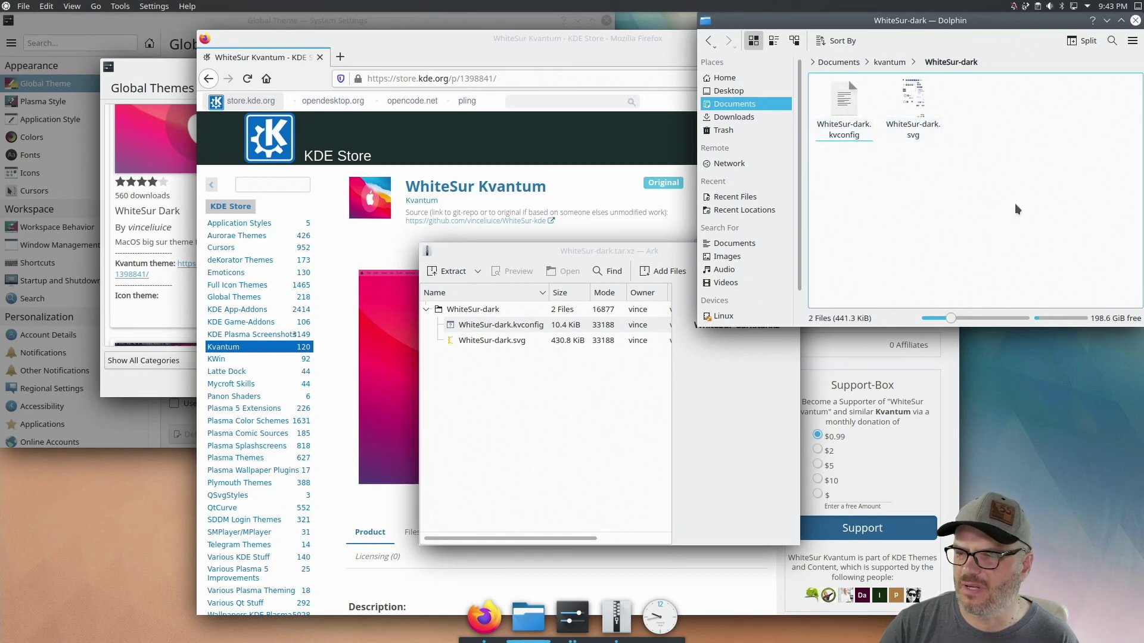
Close Dolphin, Ark, Firefox and the Get New Global Themes dialog.
left_click(1133, 20)
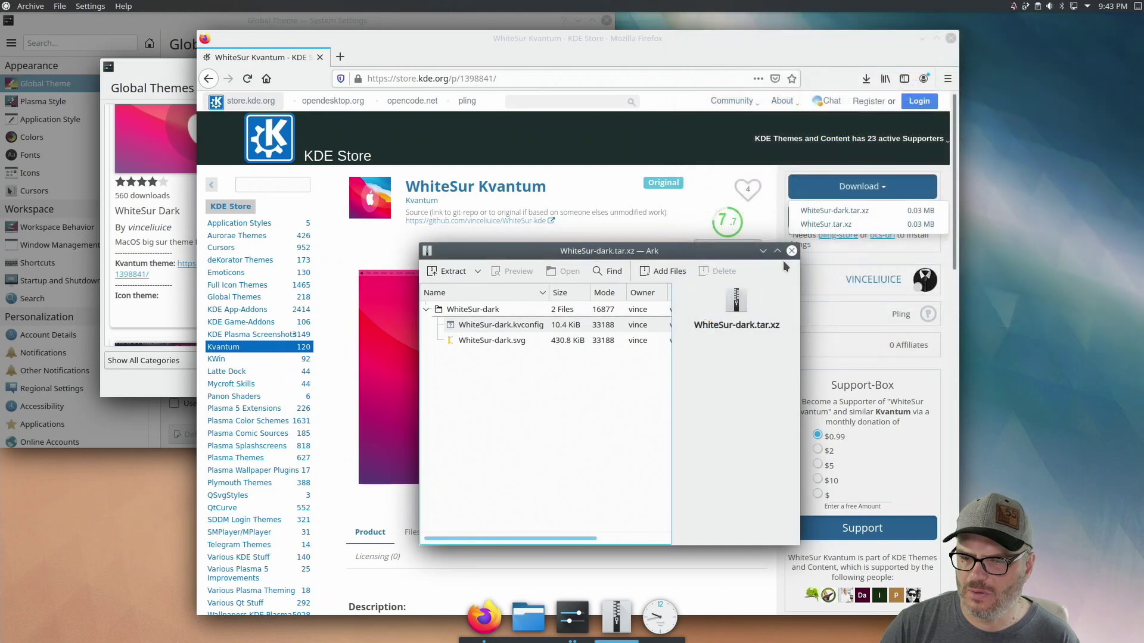
key("ctrl+q")
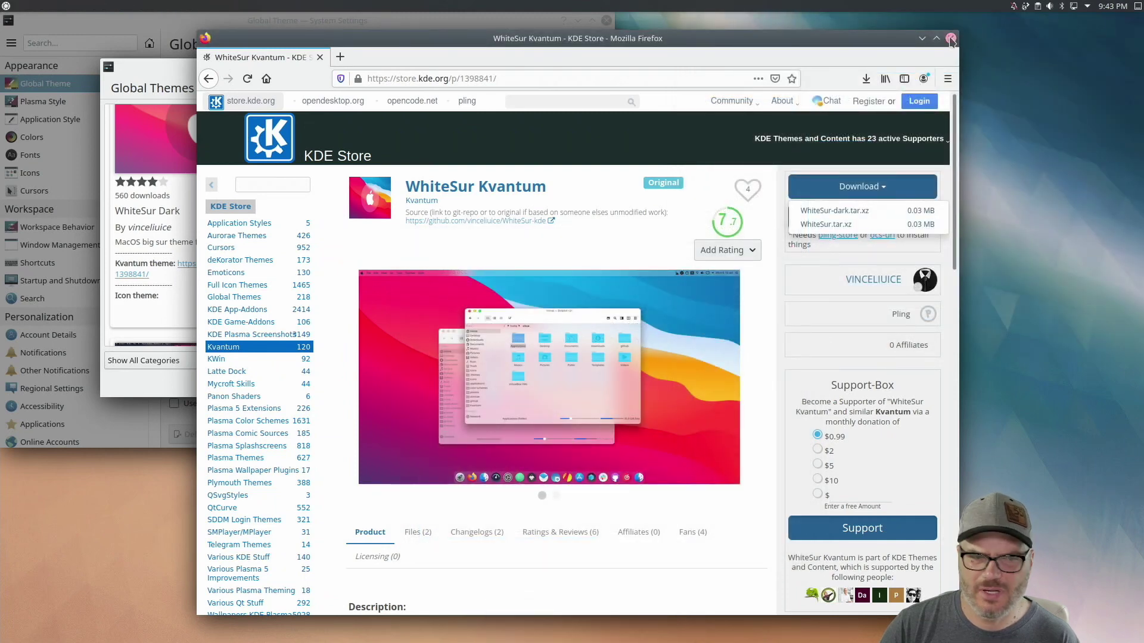
left_click(951, 37)
left_click_drag(284, 75, 369, 158)
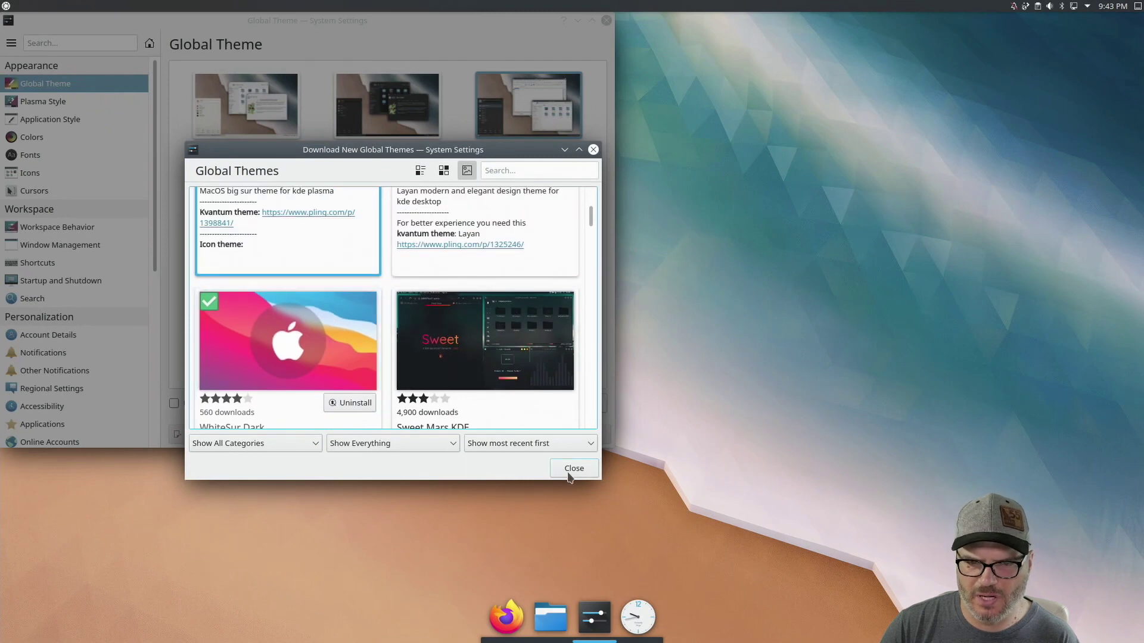
left_click(574, 468)
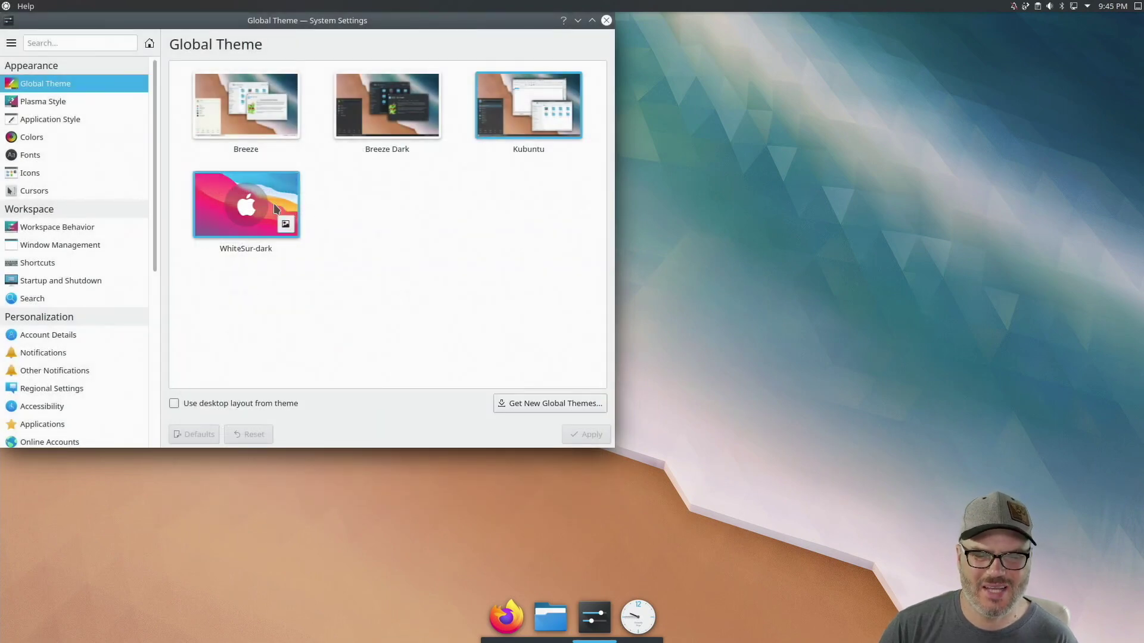
Select the WhiteSur-dark global theme tile and apply it.
left_click(281, 203)
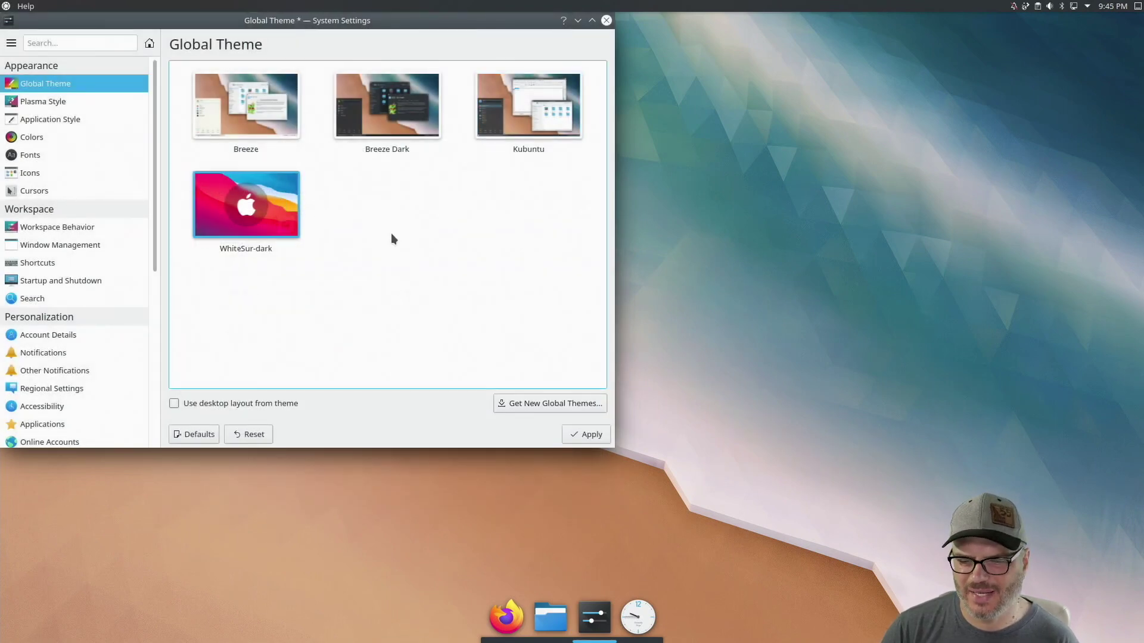
left_click(604, 433)
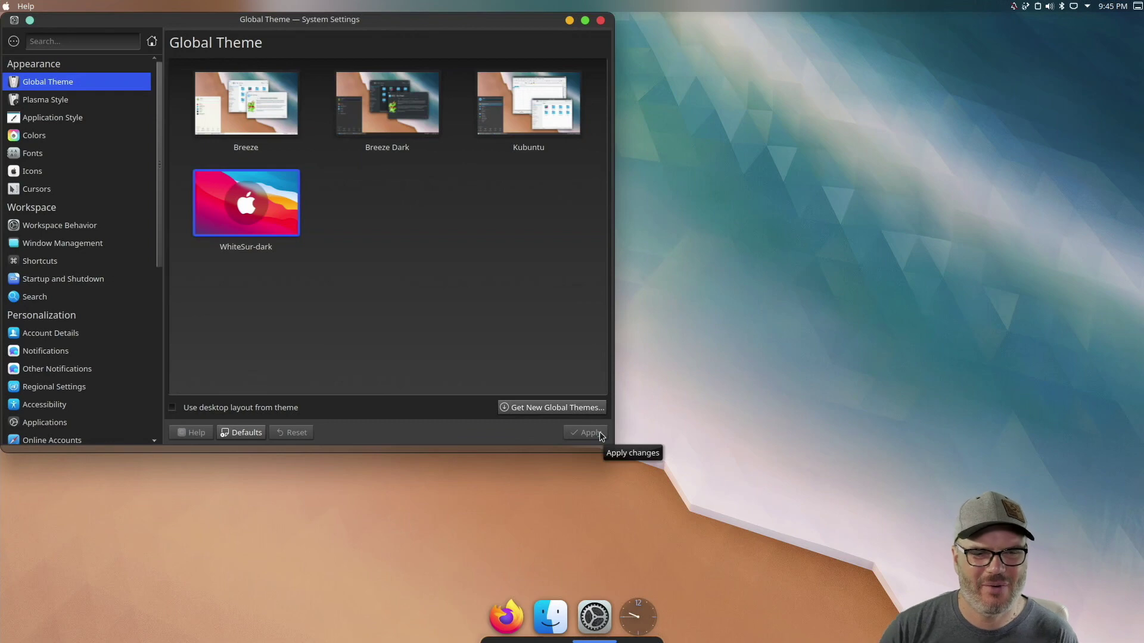
left_click_drag(483, 19, 509, 35)
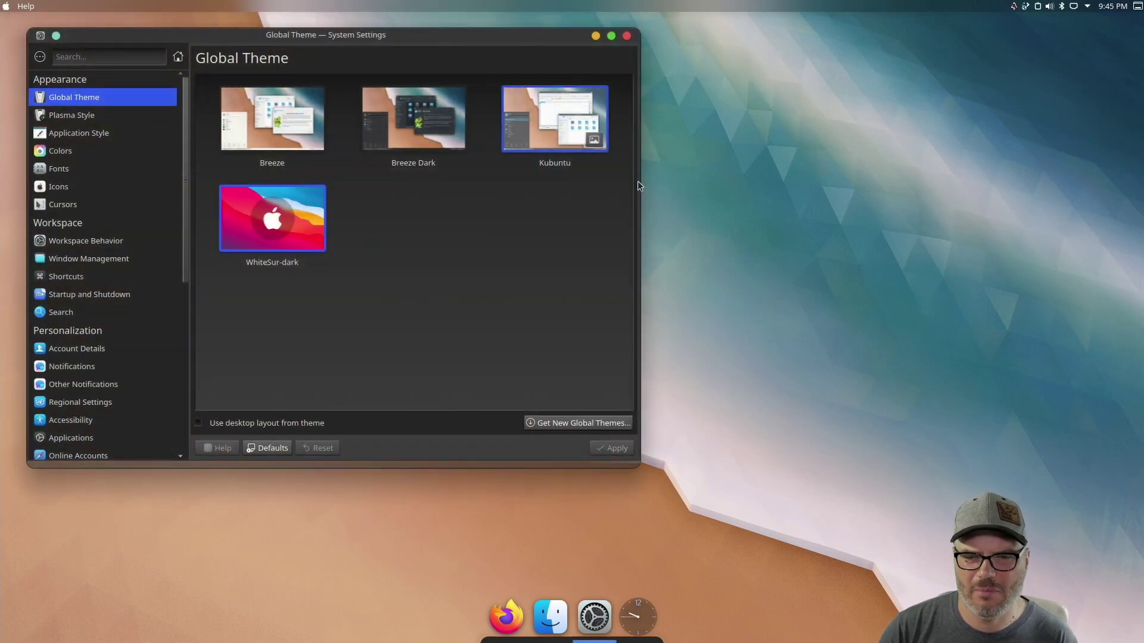
Change the Application Style from kvantum-dark to kvantum and apply it.
left_click(90, 116)
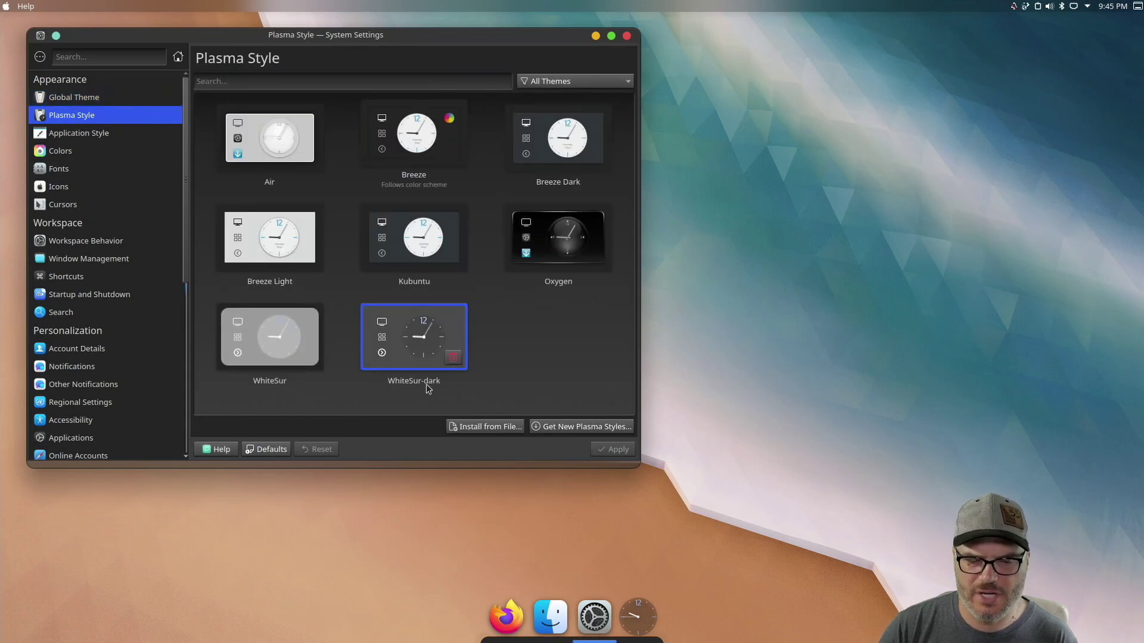
left_click(84, 134)
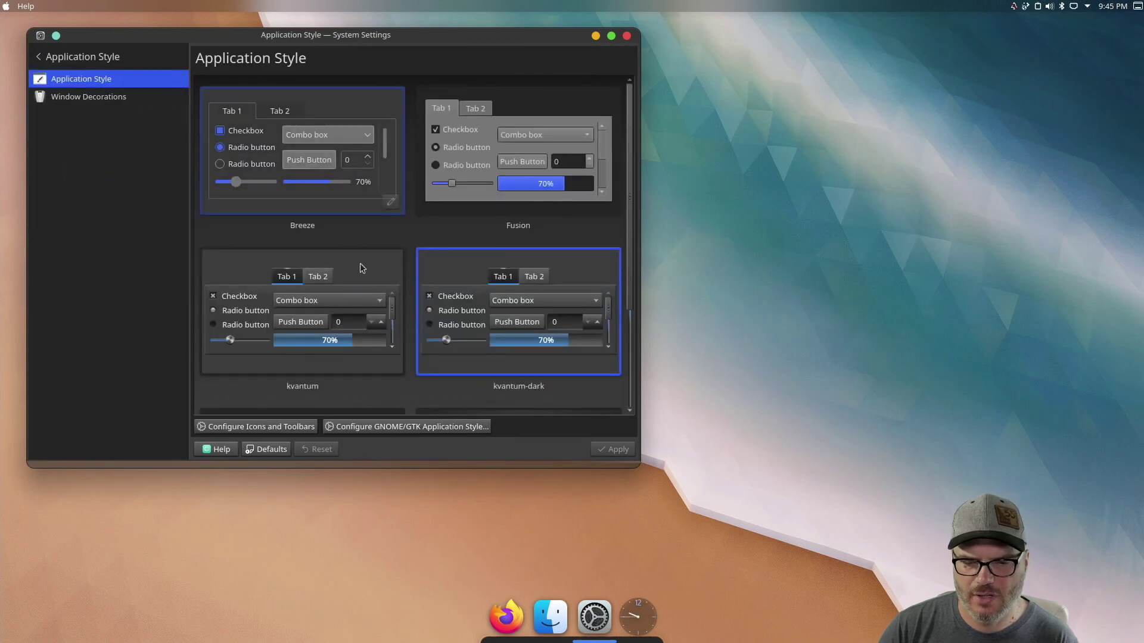
left_click(340, 355)
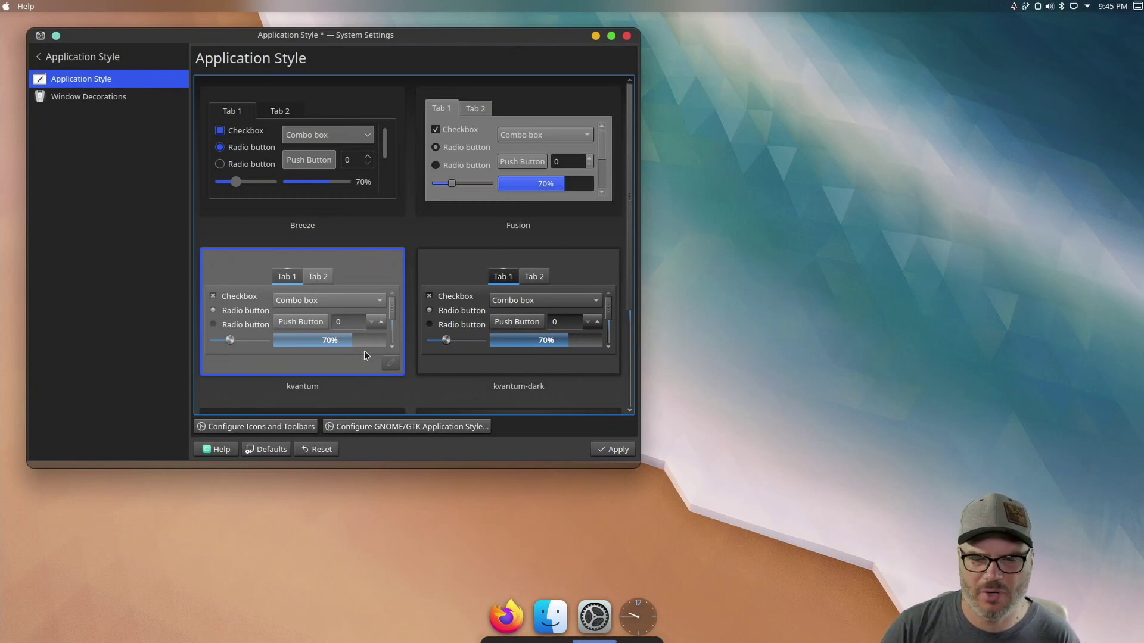
left_click(613, 450)
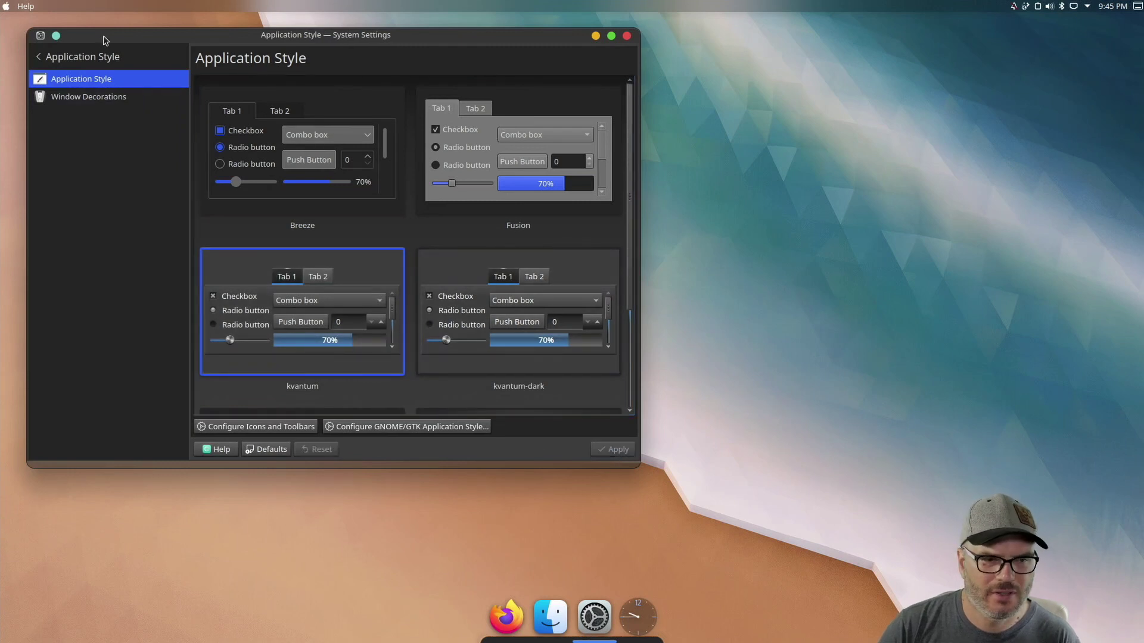
Check that the Icons page shows WhiteSur-dark, then close System Settings.
left_click(60, 57)
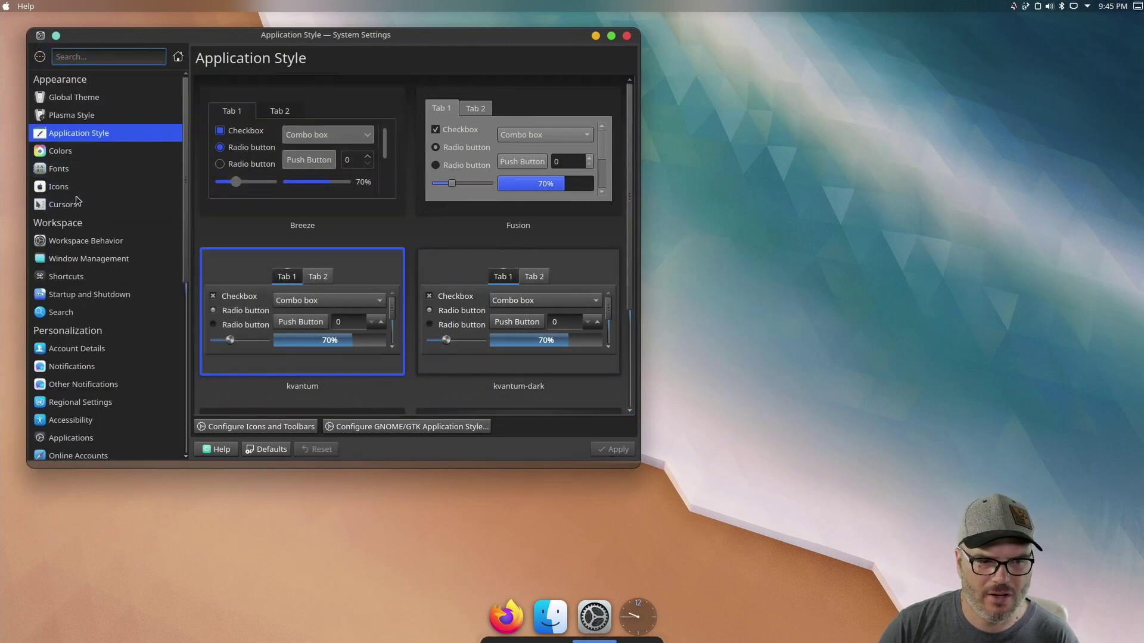
left_click(74, 188)
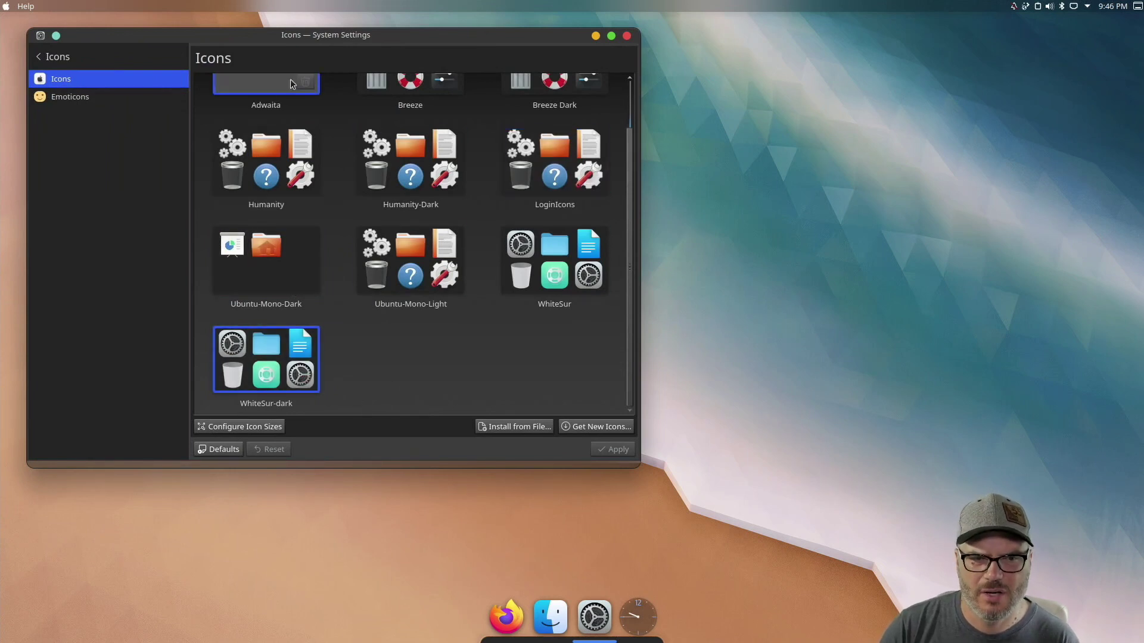
left_click(627, 37)
Open Dolphin from the dock to view the new folder icons, centred on screen.
left_click(578, 605)
left_click_drag(276, 22, 331, 113)
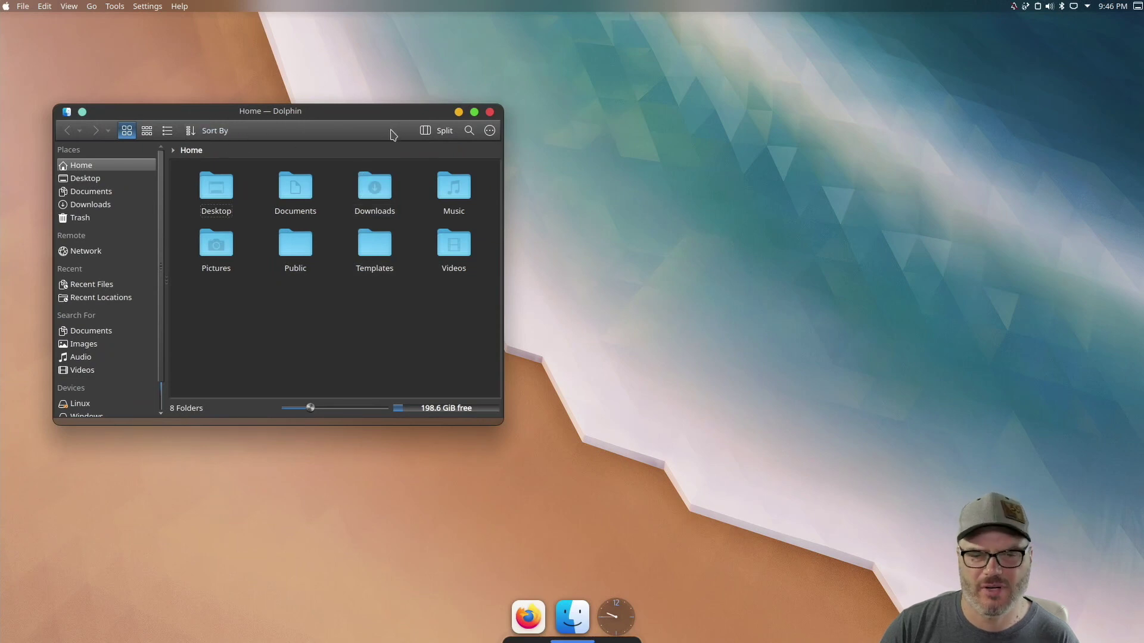
left_click_drag(383, 117, 406, 122)
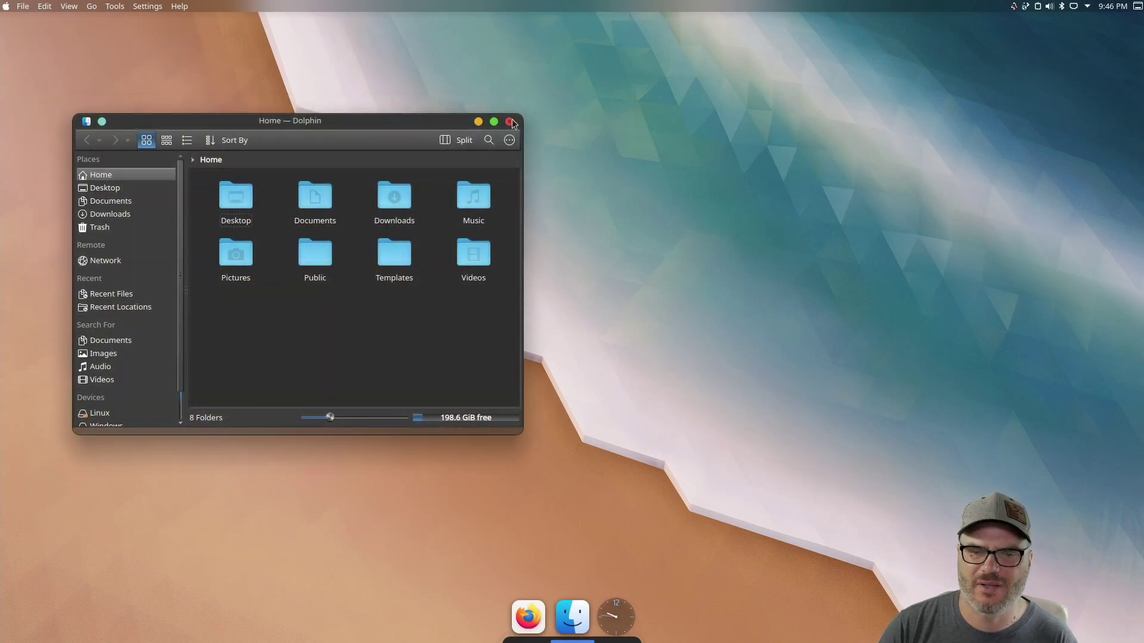
Close Dolphin and launch Kvantum Manager from the launcher search.
left_click(512, 119)
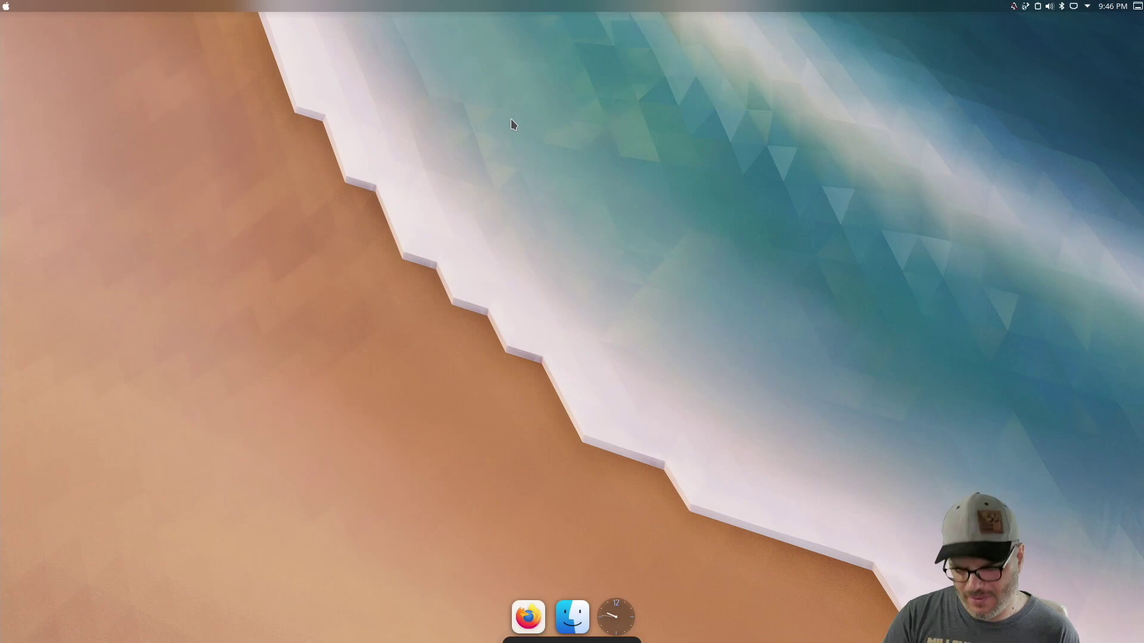
key("super")
type("kca")
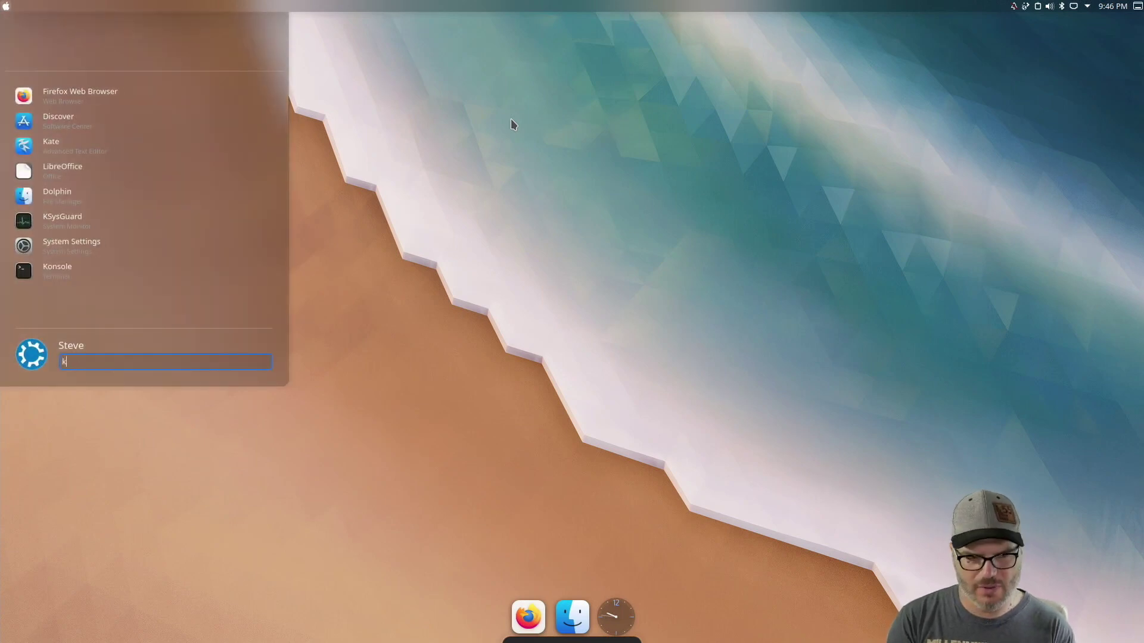
key("BackSpace")
key("BackSpace")
type("vam")
key("BackSpace")
type("n")
key("Return")
left_click_drag(271, 46, 437, 157)
Choose the Documents/kvantum/WhiteSur-dark theme folder and install that Kvantum theme.
left_click(228, 216)
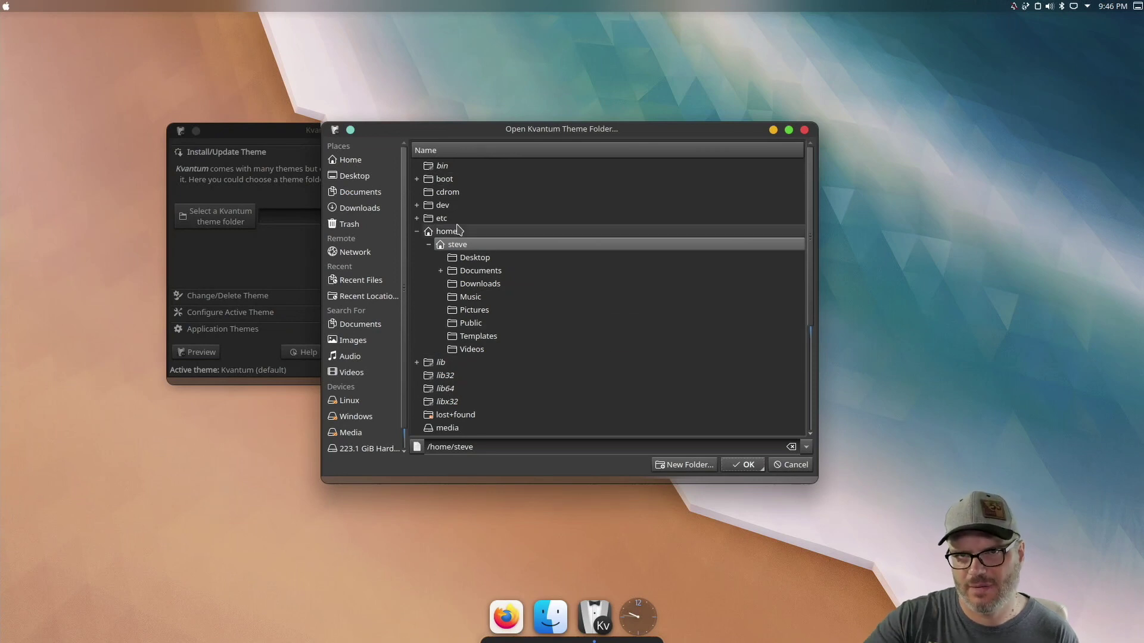
left_click(440, 270)
left_click(453, 284)
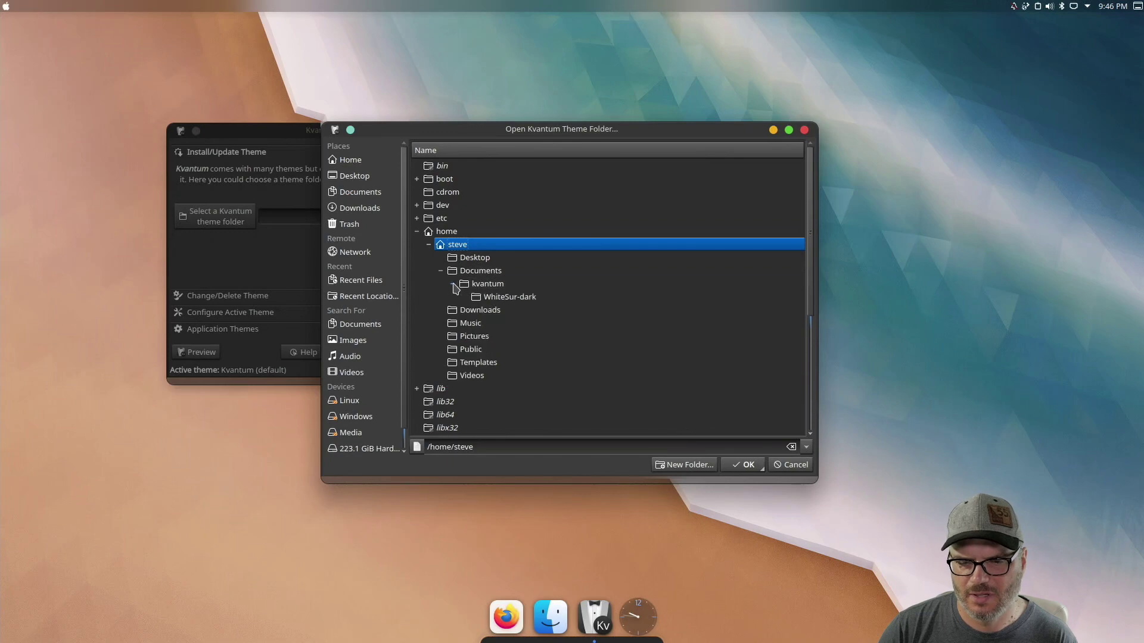
left_click(487, 298)
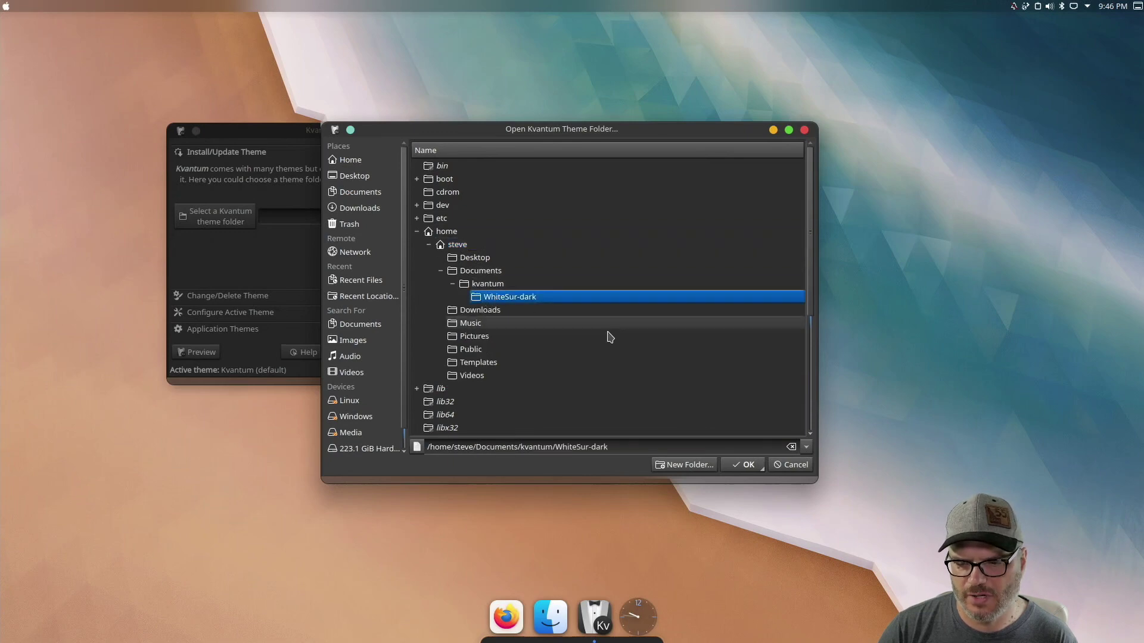
left_click(738, 468)
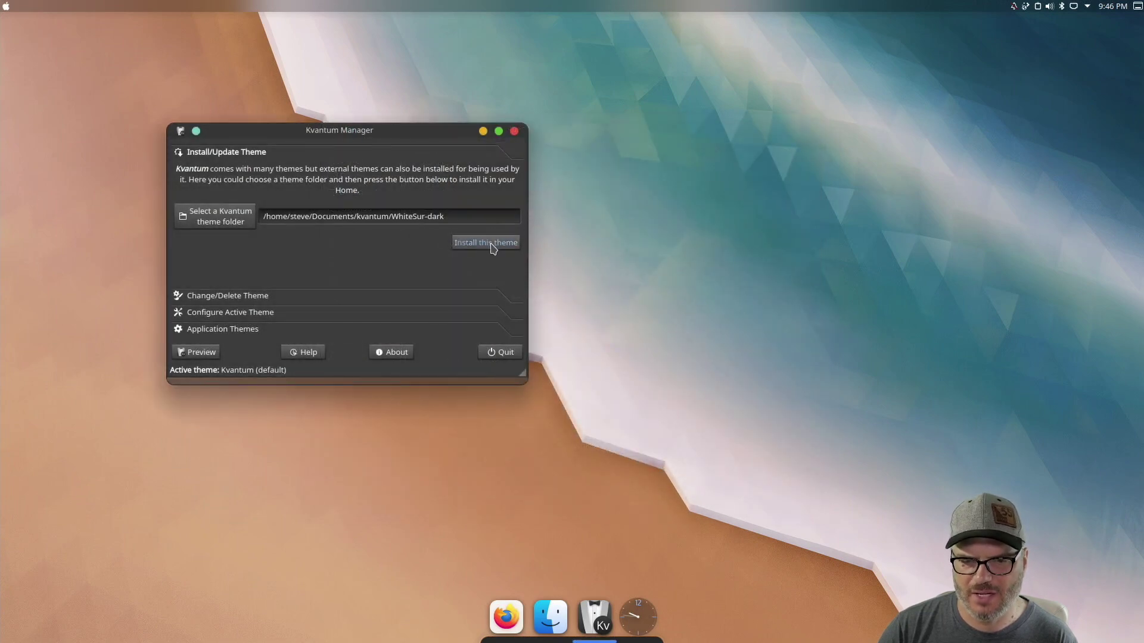
left_click(491, 247)
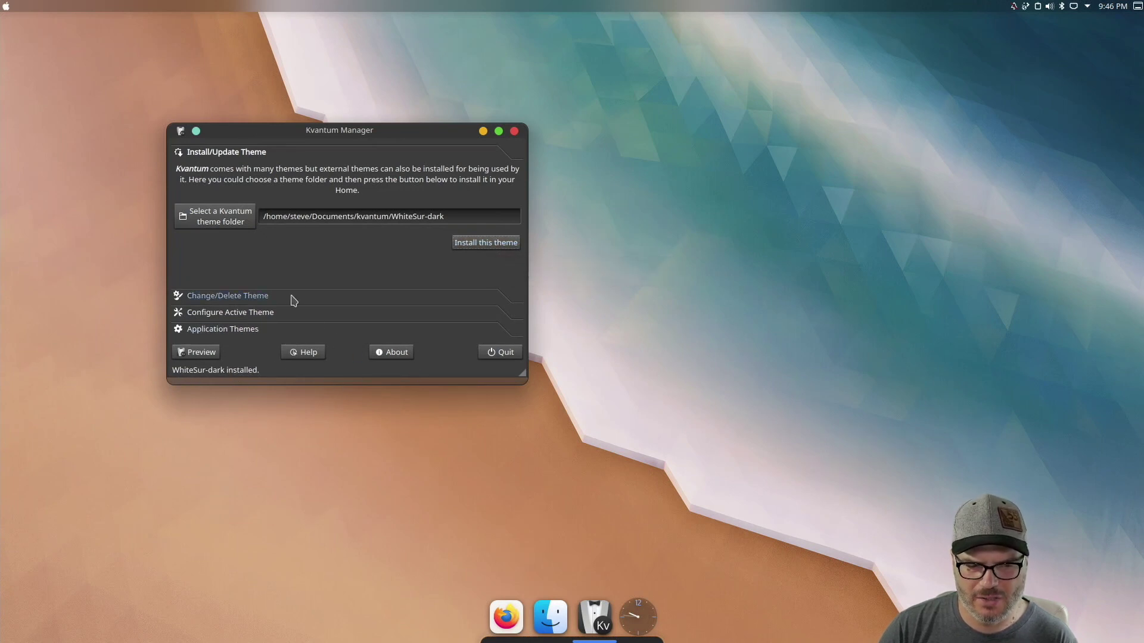
Pick WhiteSur-dark under Change/Delete Theme and activate it with Use this theme.
left_click(271, 300)
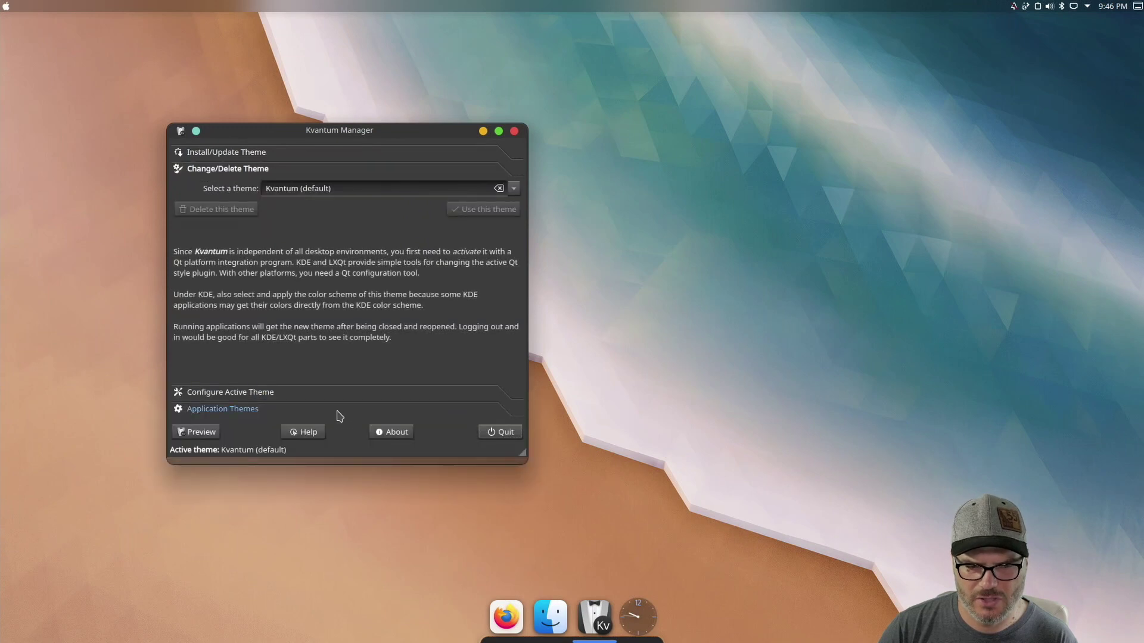
left_click(514, 189)
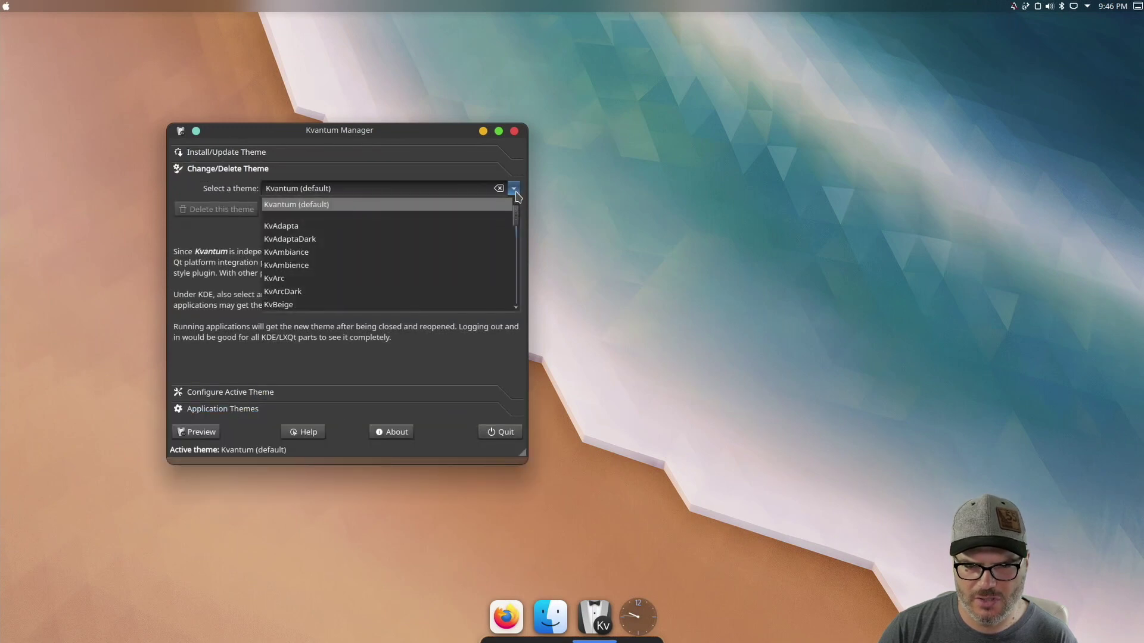
left_click_drag(517, 215, 511, 306)
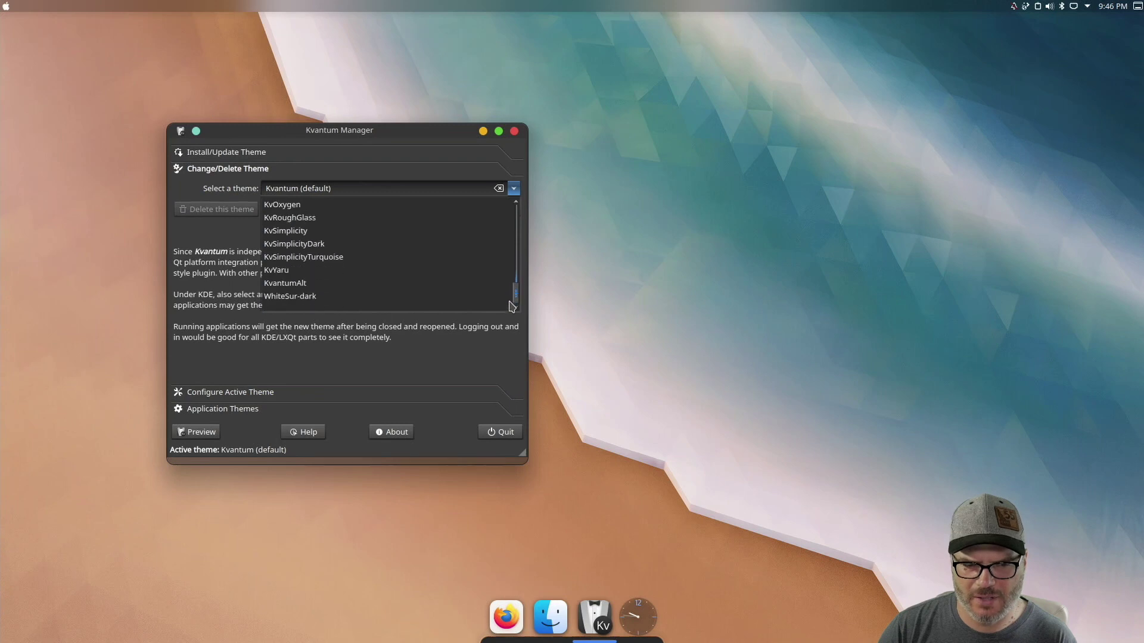
left_click(296, 296)
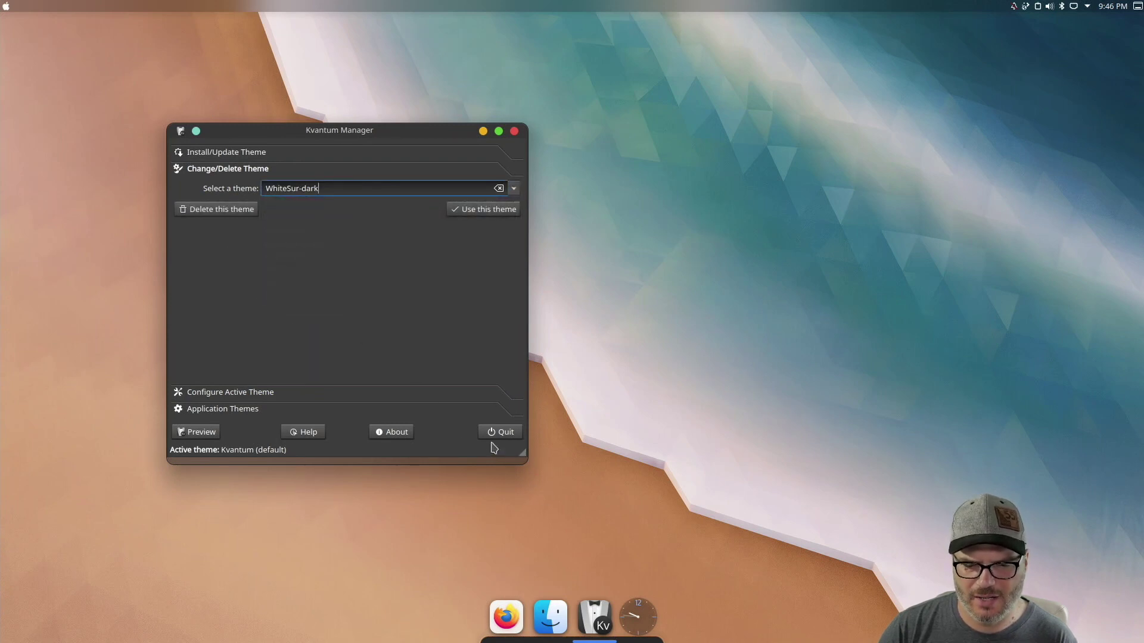
left_click(499, 211)
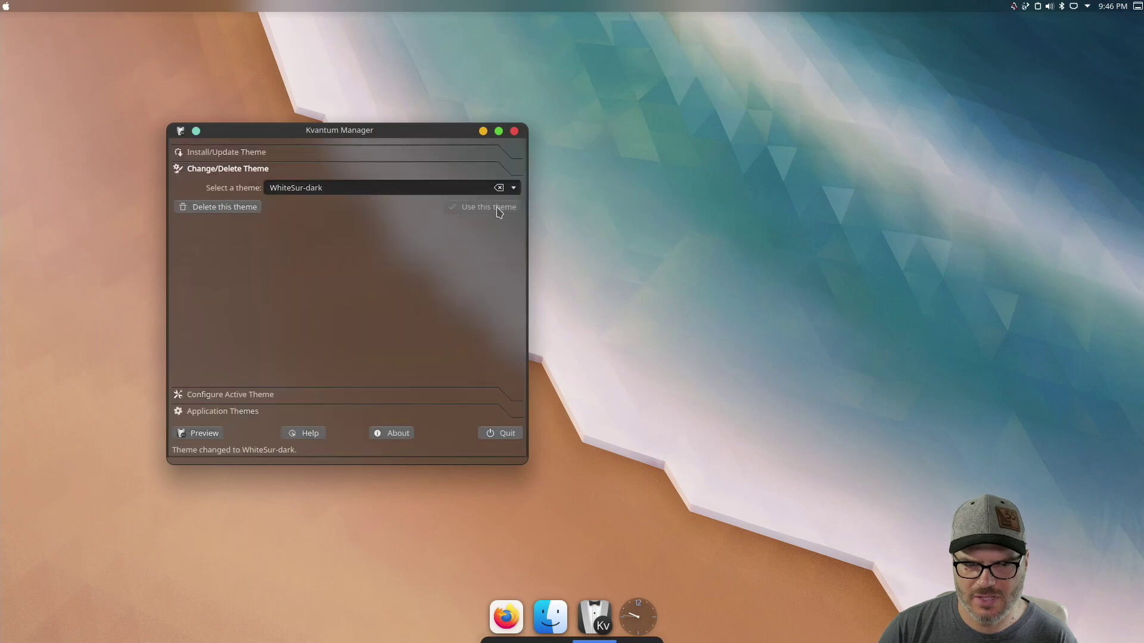
left_click_drag(411, 138, 419, 145)
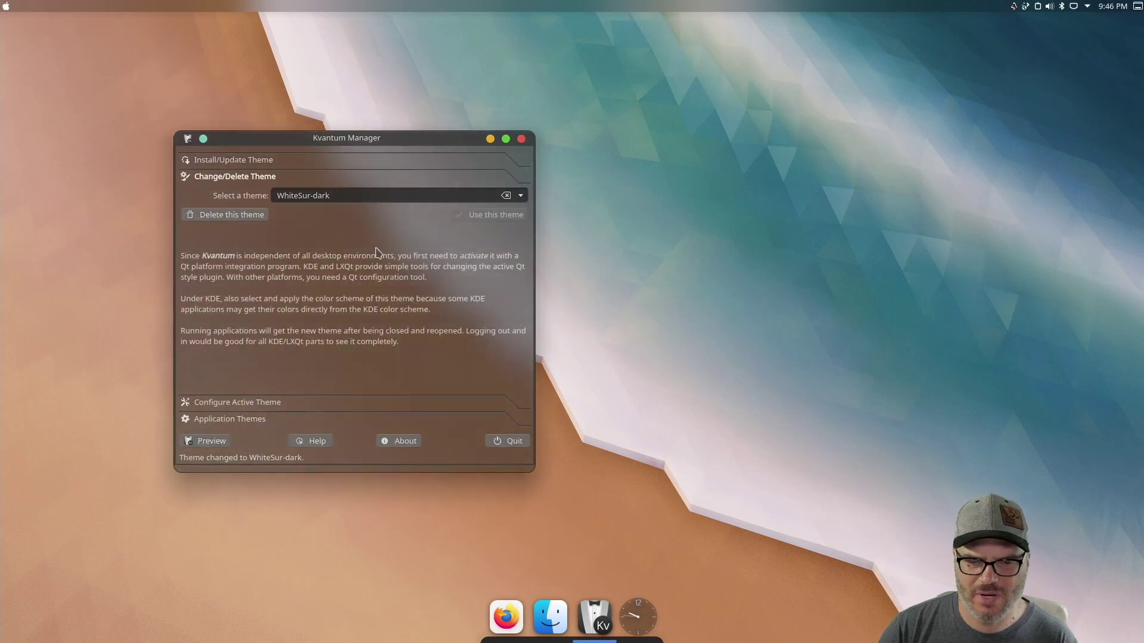
Close Kvantum Manager and open Dolphin to preview the WhiteSur-dark style.
left_click(522, 139)
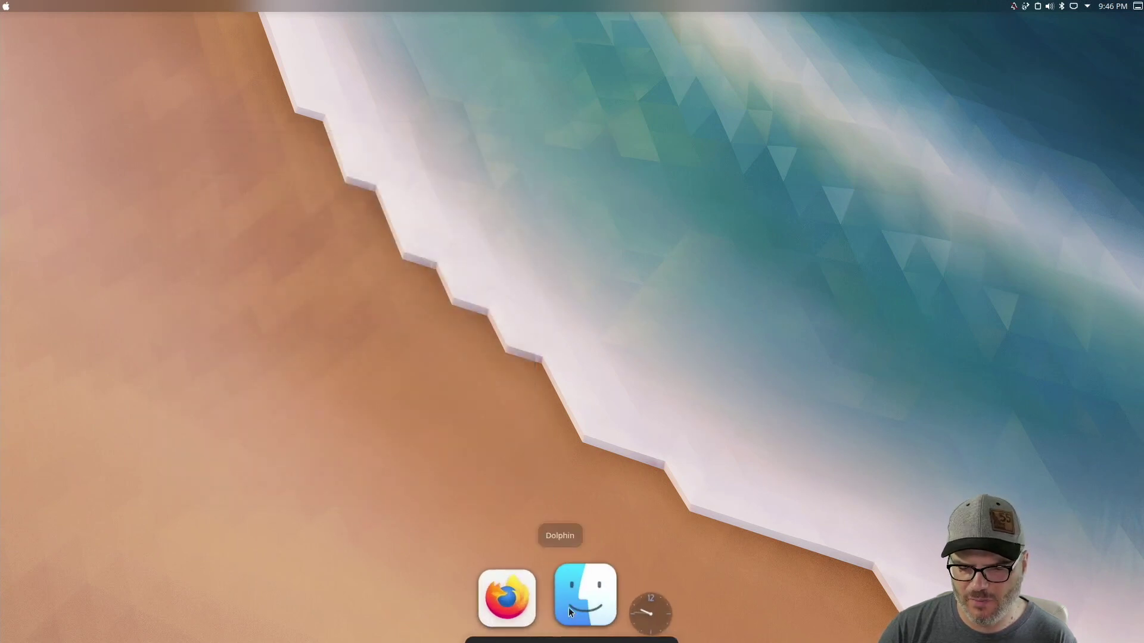
left_click(569, 606)
left_click_drag(278, 24, 426, 96)
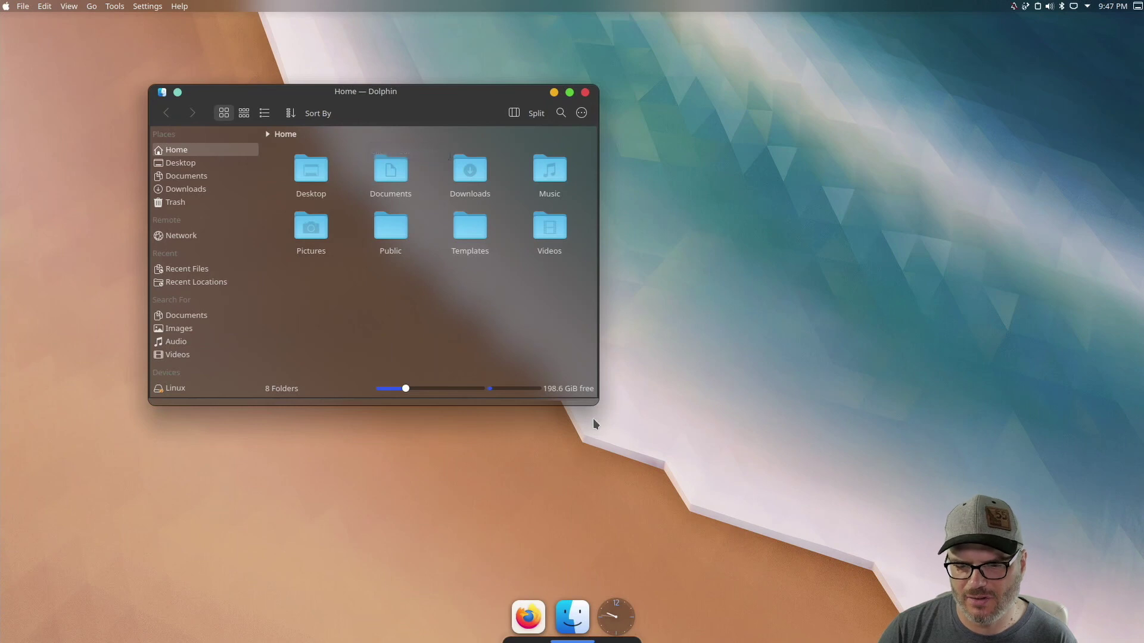
left_click_drag(495, 101, 508, 117)
Relaunch Dolphin on the Home folder and centre its window on screen.
left_click(599, 110)
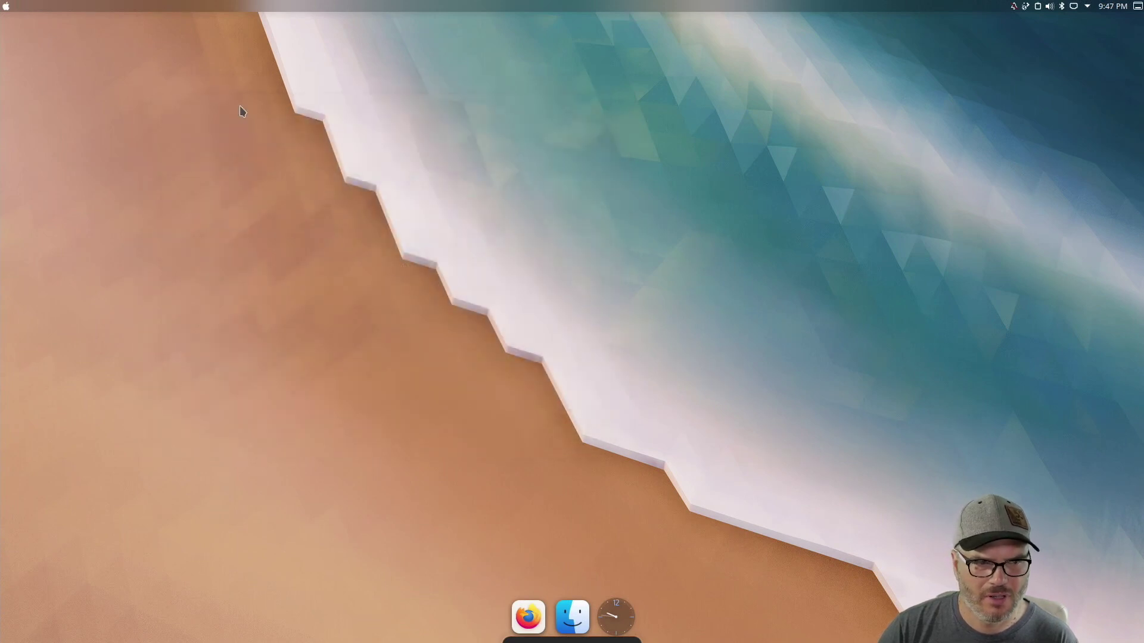
left_click(3, 7)
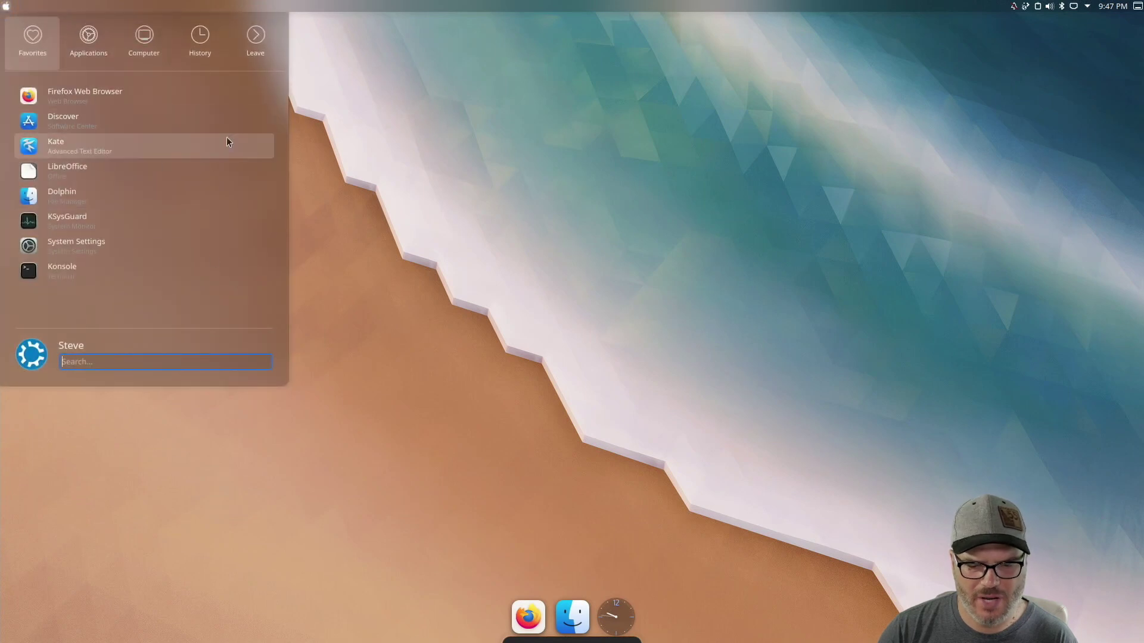
left_click(583, 619)
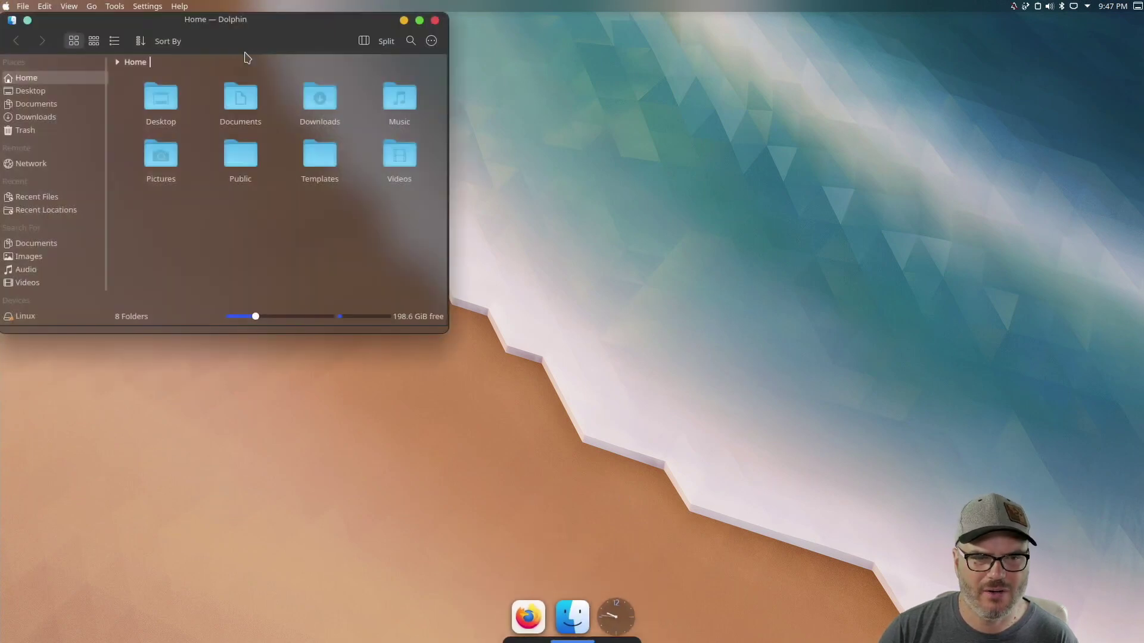
left_click_drag(258, 33, 495, 191)
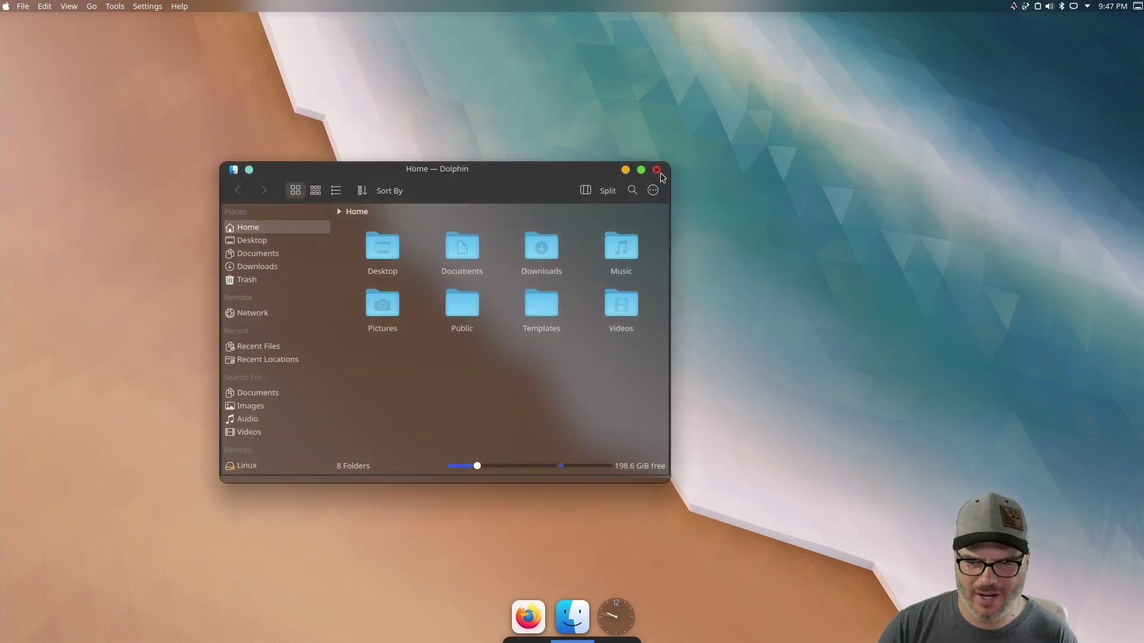
Close Dolphin, then enable and apply Wobbly Windows in Desktop Effects (filtered by 'wob').
left_click(656, 171)
key("super")
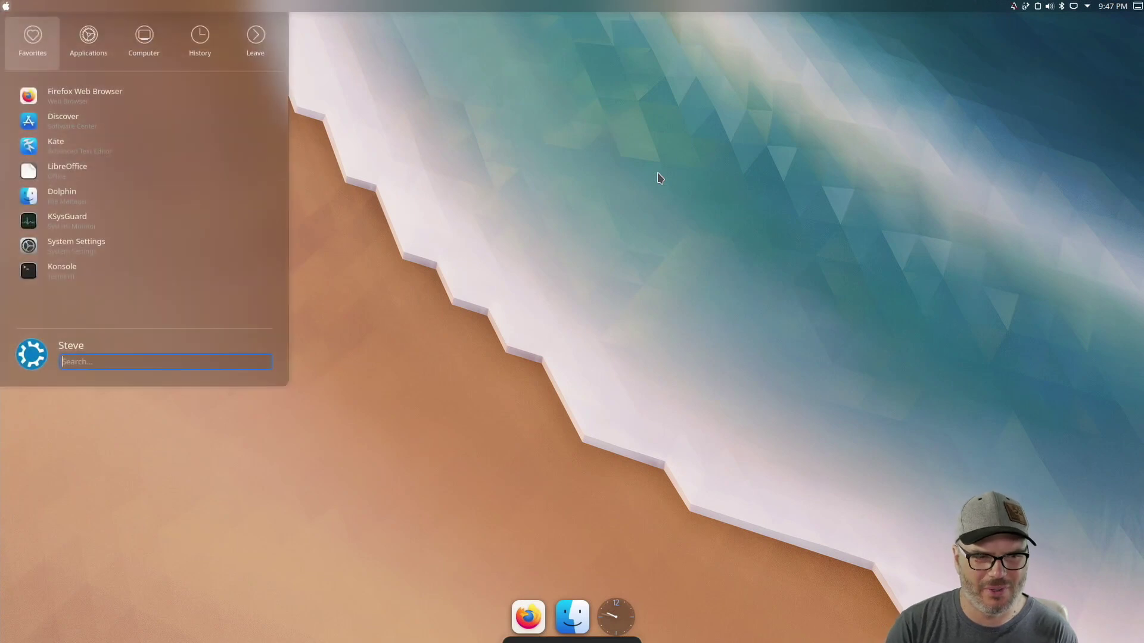
type("des")
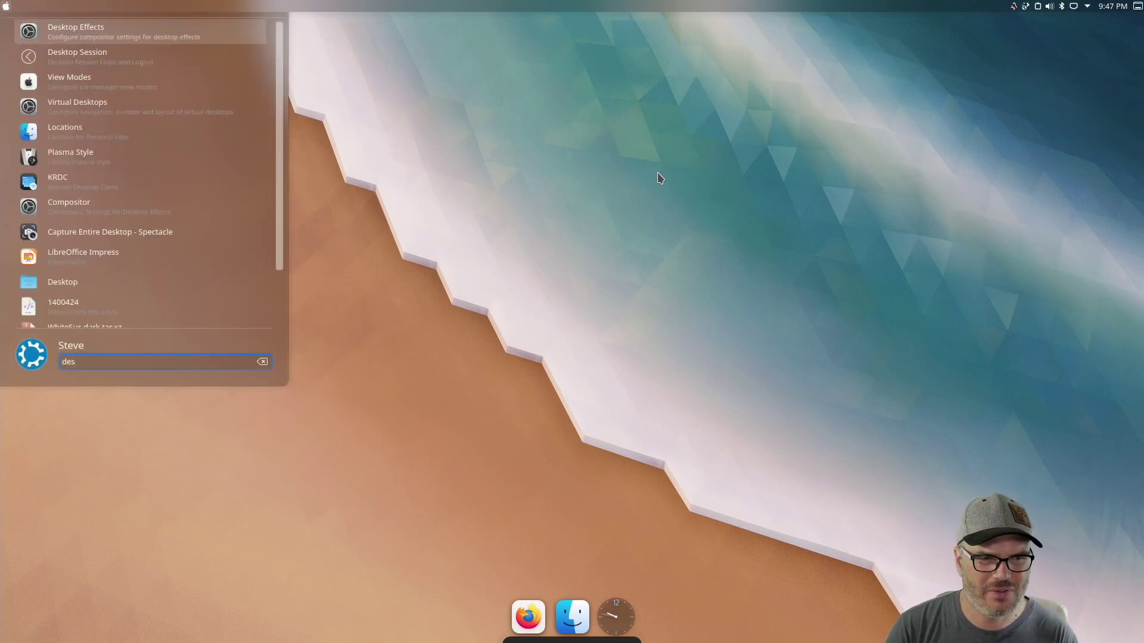
key("Return")
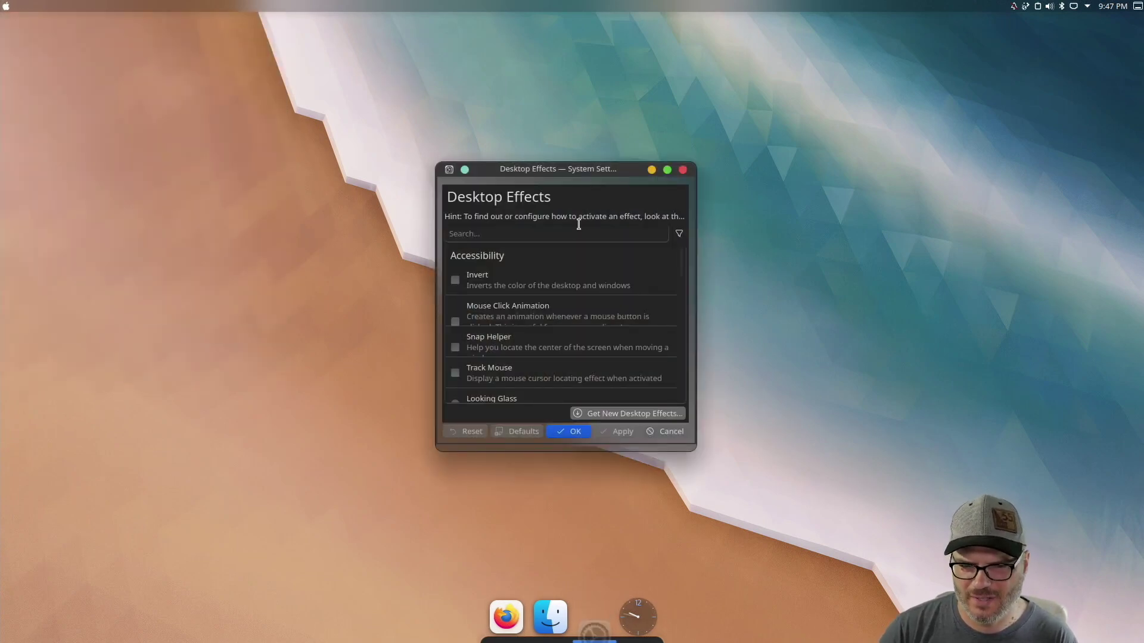
type("wob")
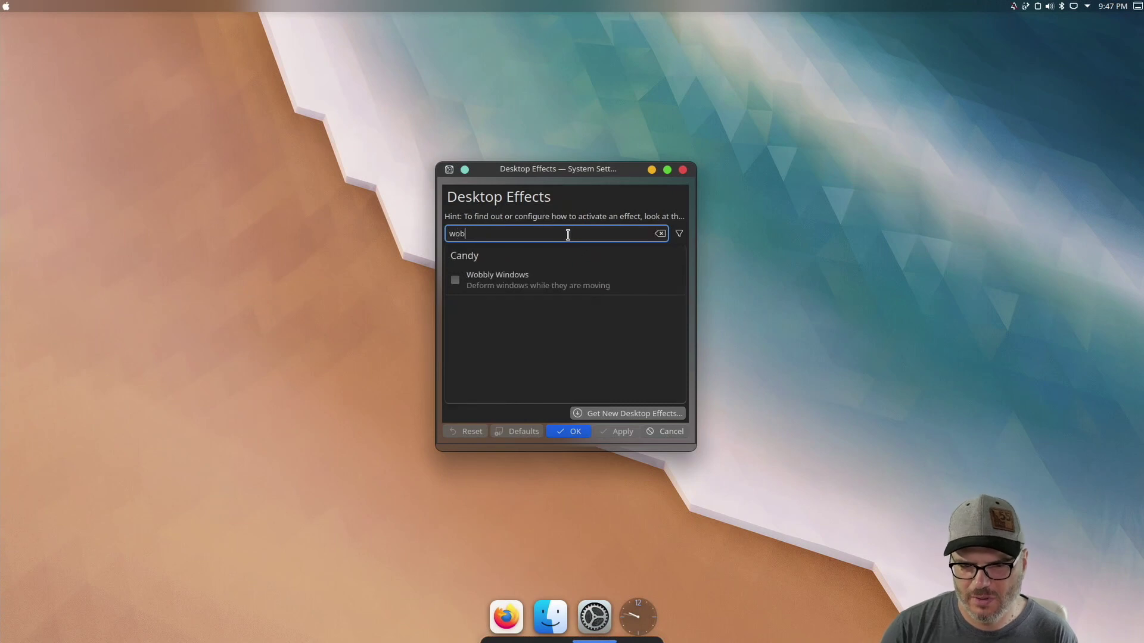
left_click(456, 285)
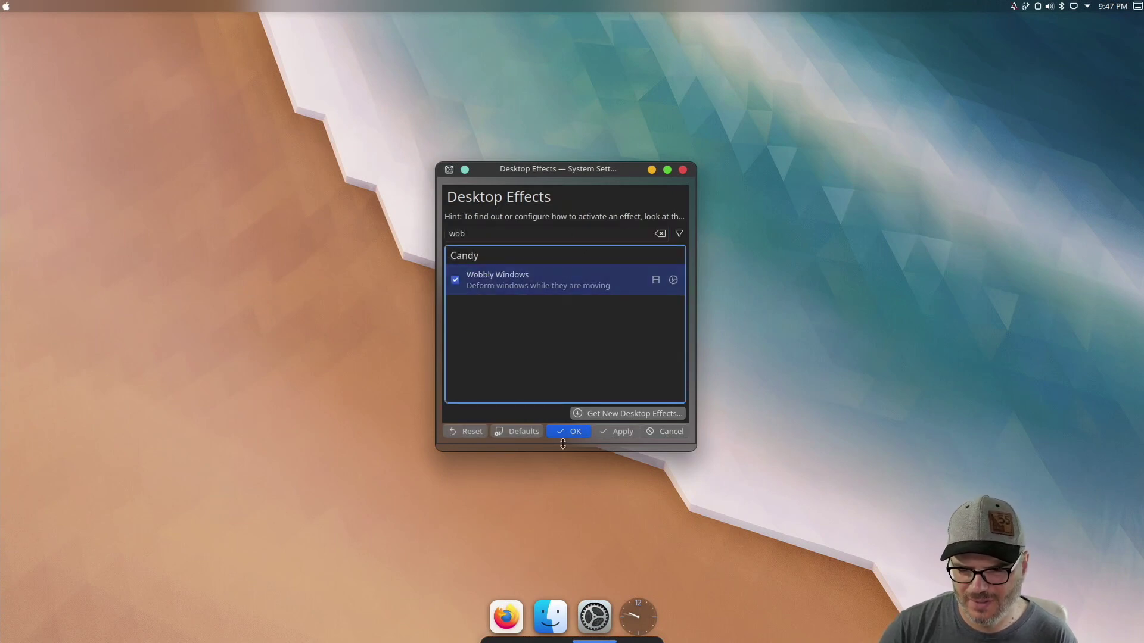
left_click(615, 436)
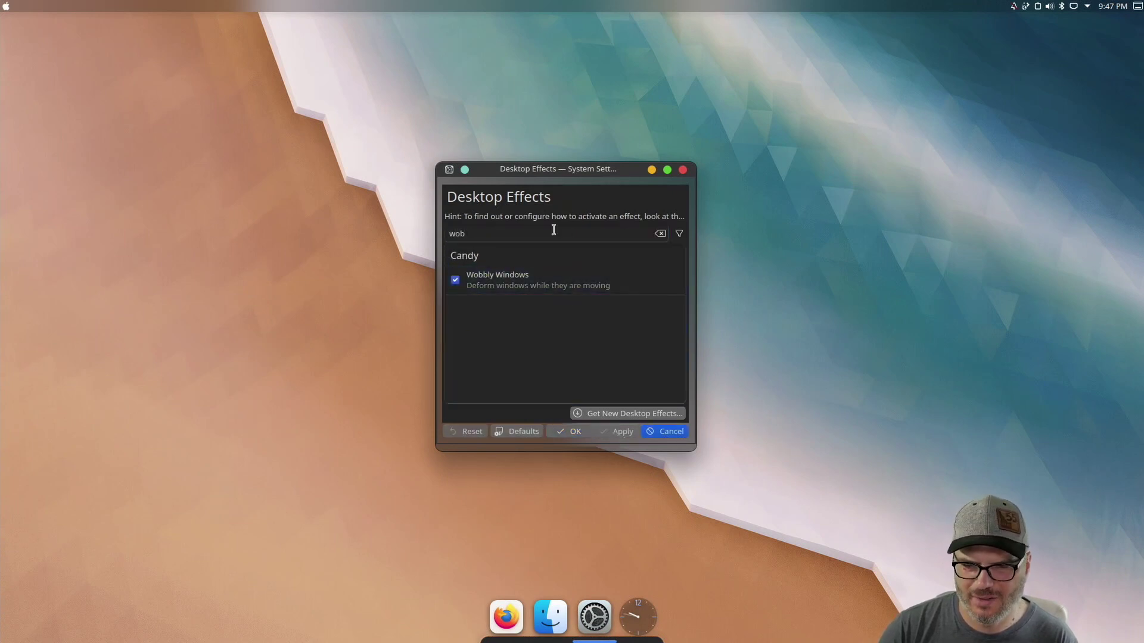
Drag the settings window around to see the wobble effect.
left_click_drag(566, 177, 552, 168)
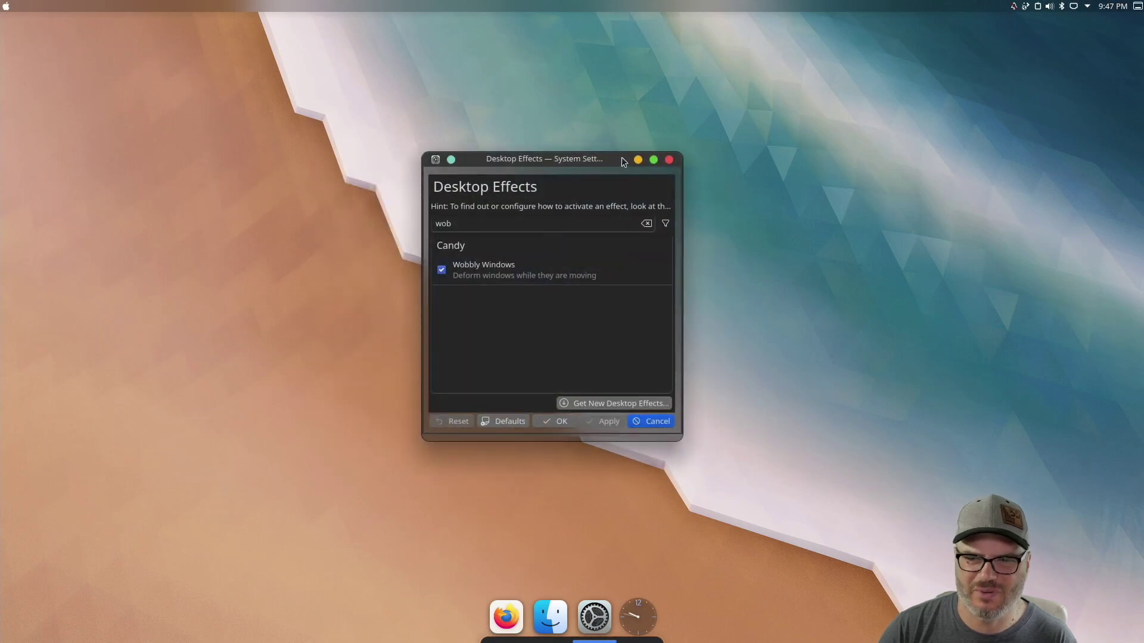
left_click_drag(623, 161, 573, 161)
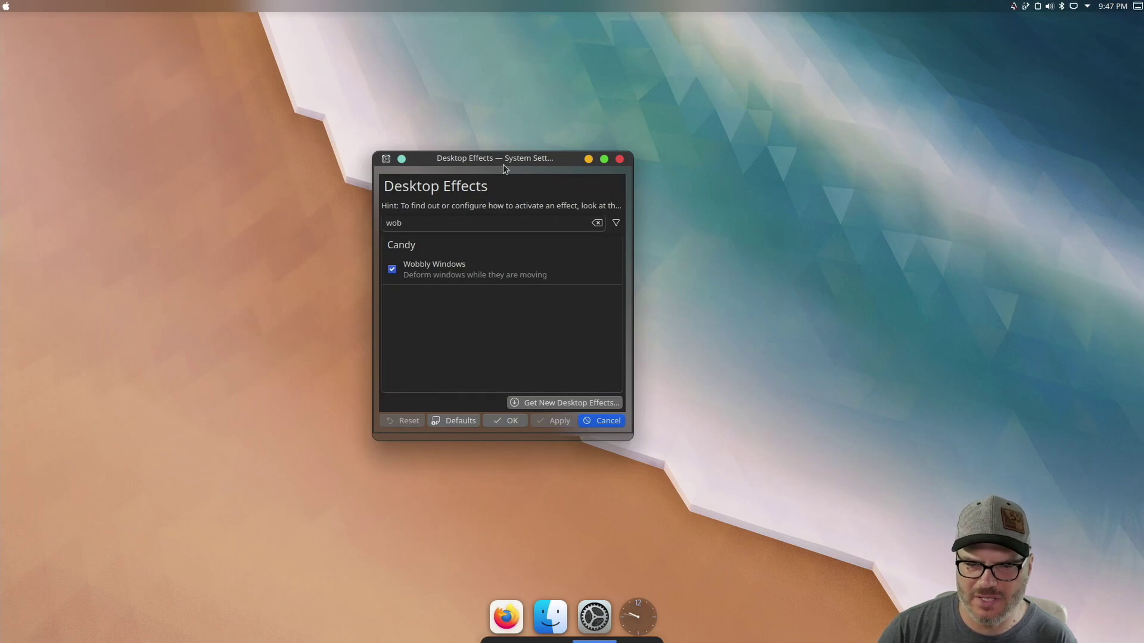
left_click_drag(504, 166, 515, 178)
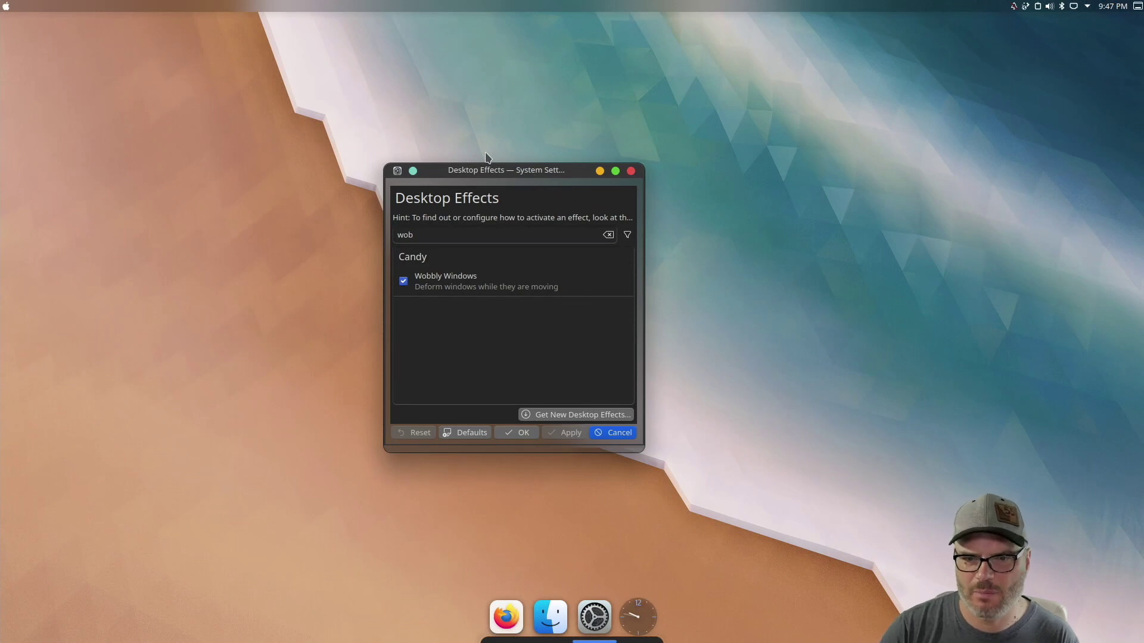
left_click(631, 171)
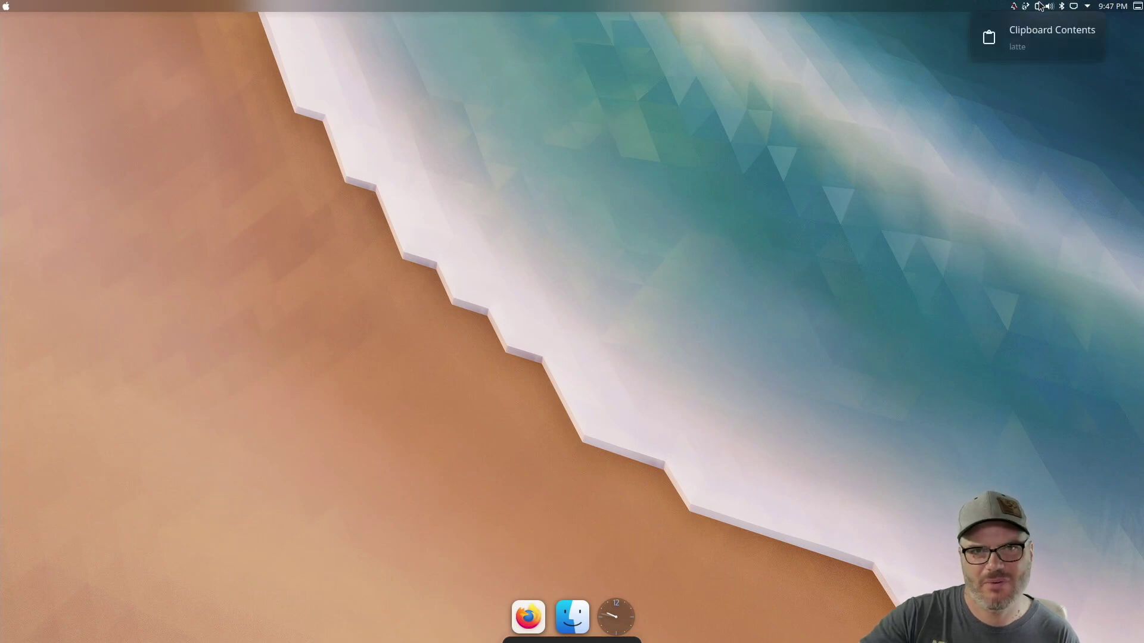
left_click(6, 6)
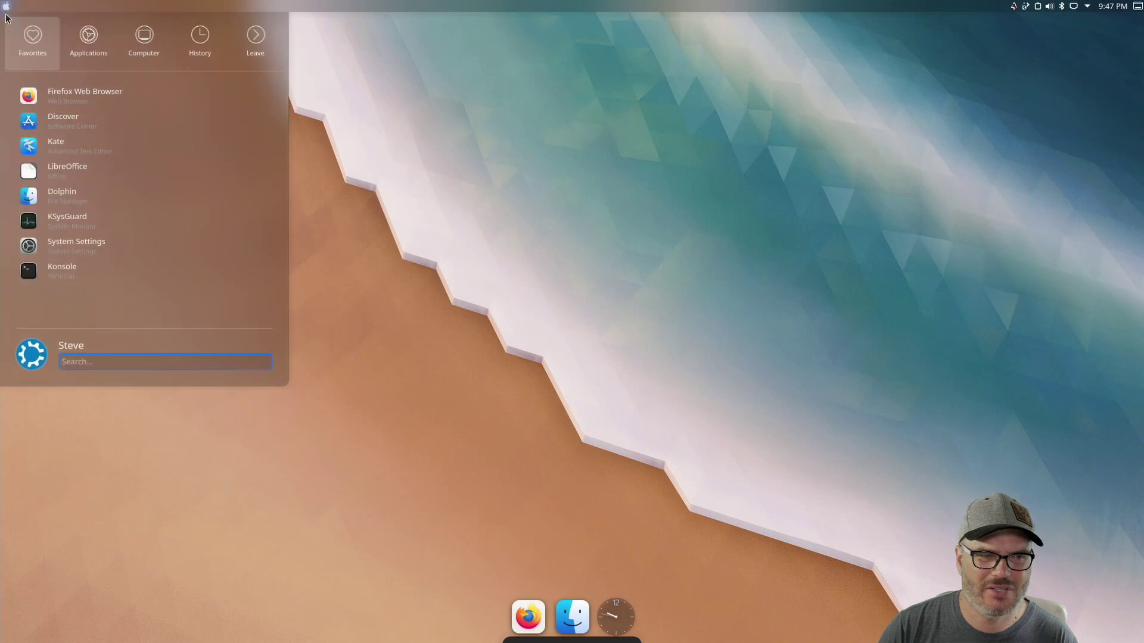
left_click(315, 252)
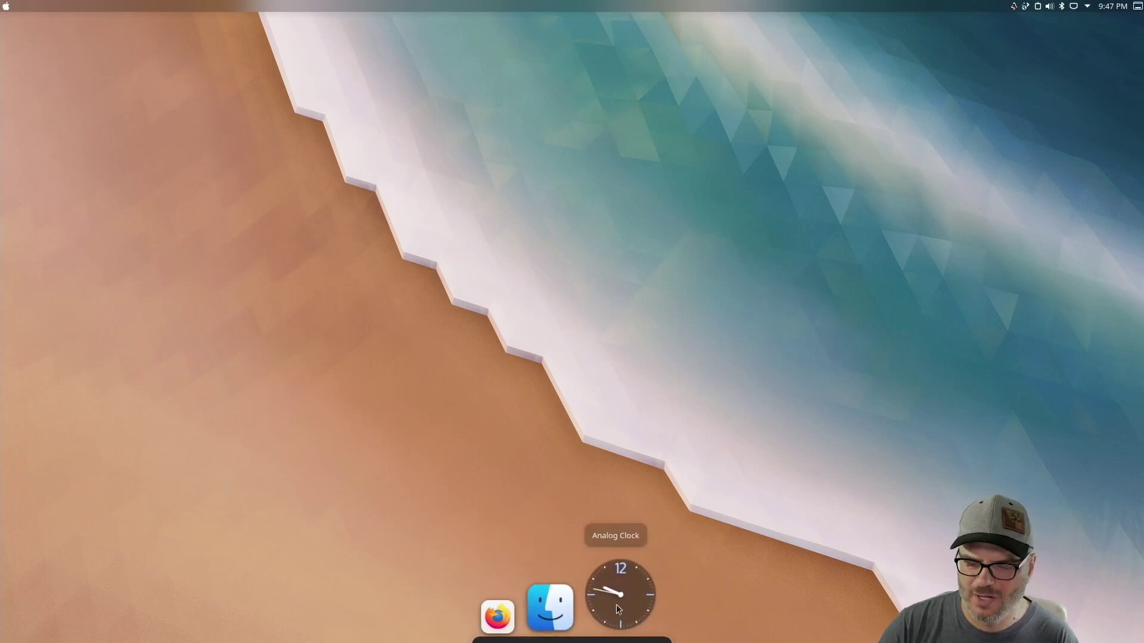
Open Latte Dock's Dock Settings from the dock's context menu.
right_click(566, 623)
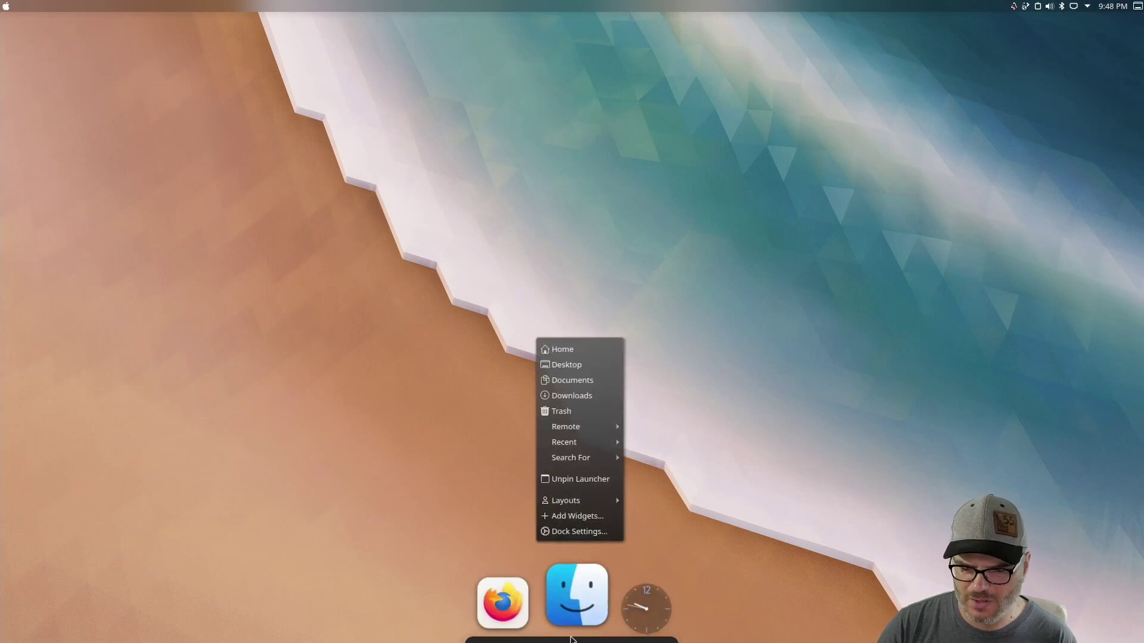
left_click(812, 520)
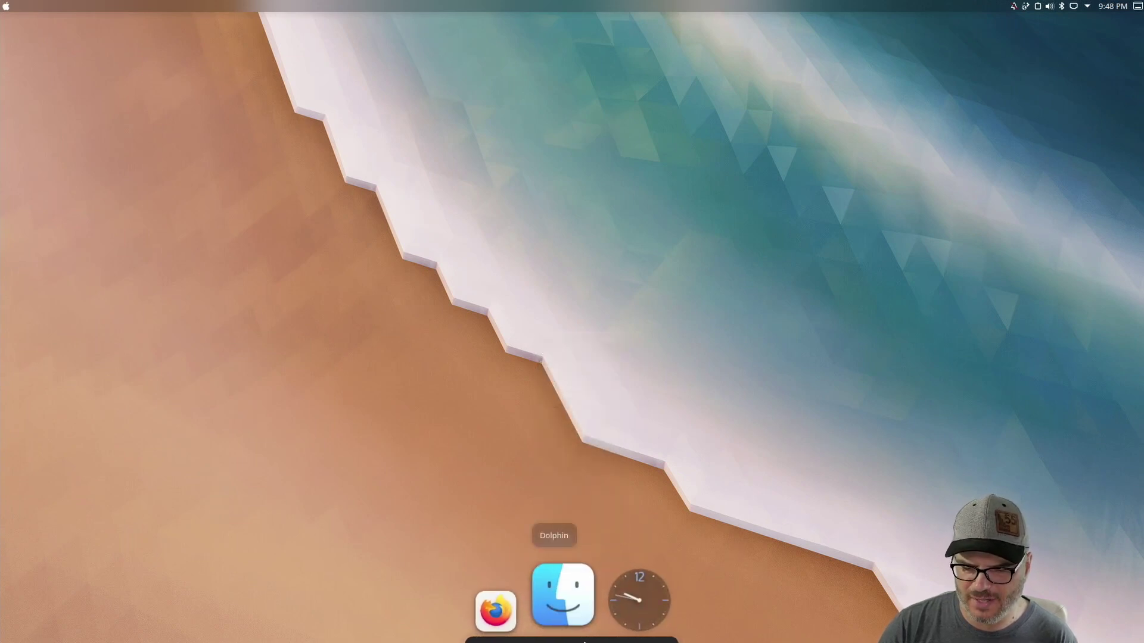
right_click(577, 579)
left_click(561, 532)
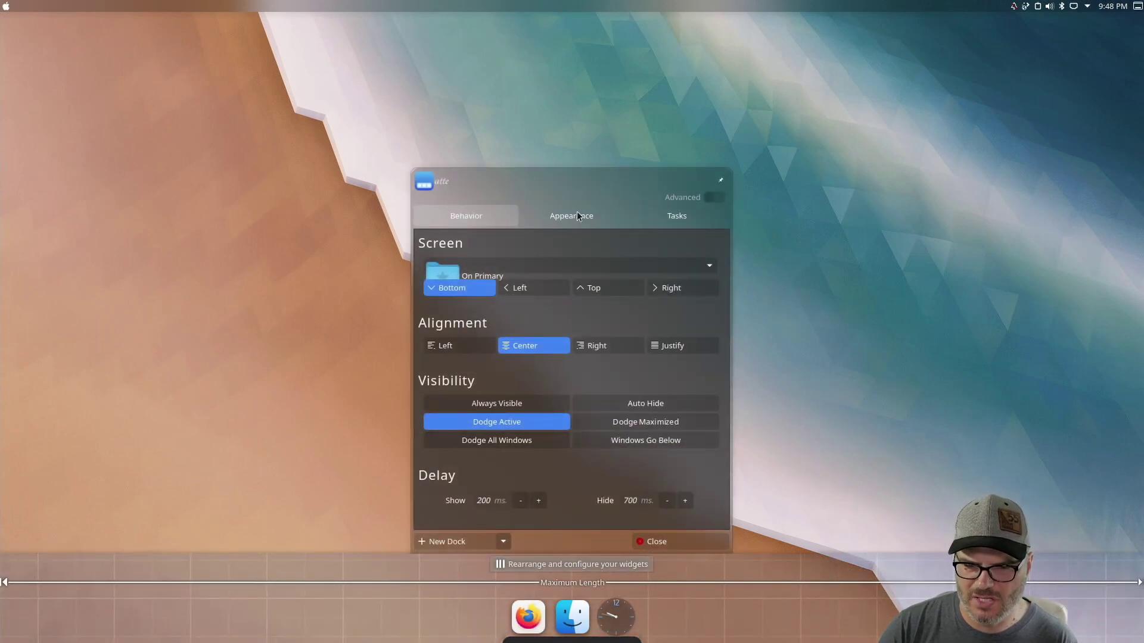
On the Appearance tab, set background size to 100% and opacity to 41%.
left_click(576, 216)
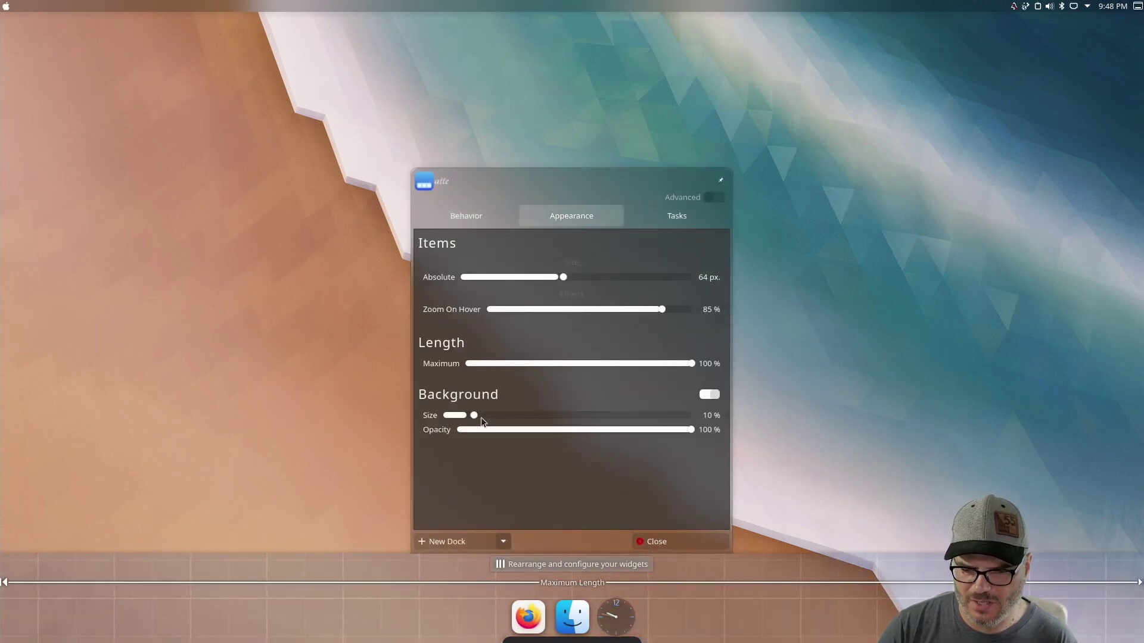
left_click_drag(481, 420, 691, 417)
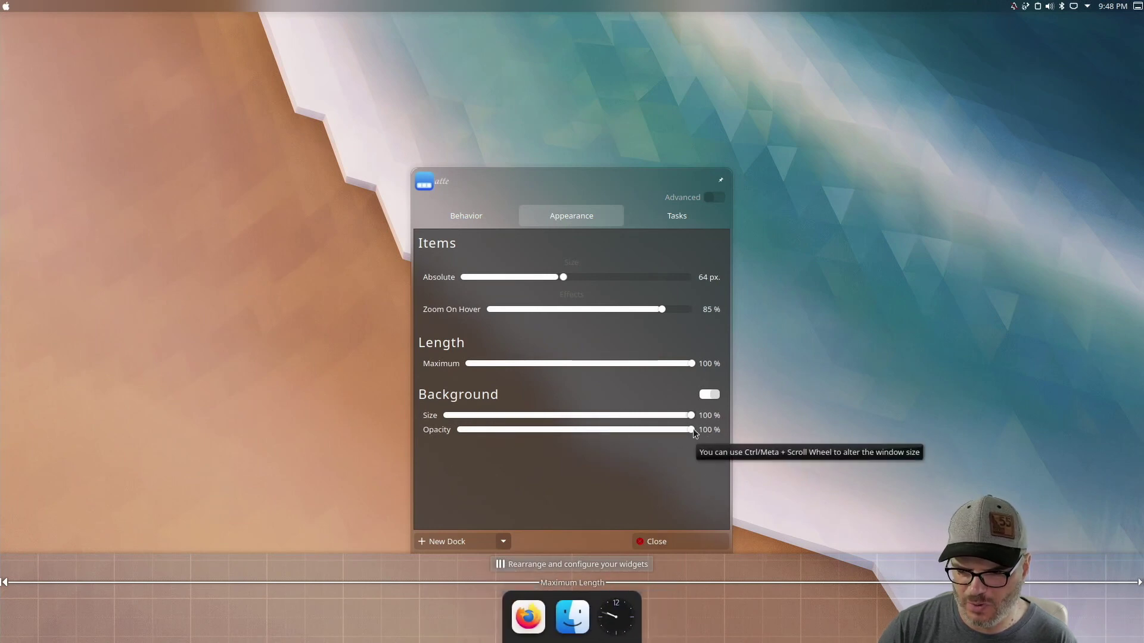
left_click_drag(692, 427, 677, 430)
left_click_drag(596, 433, 556, 434)
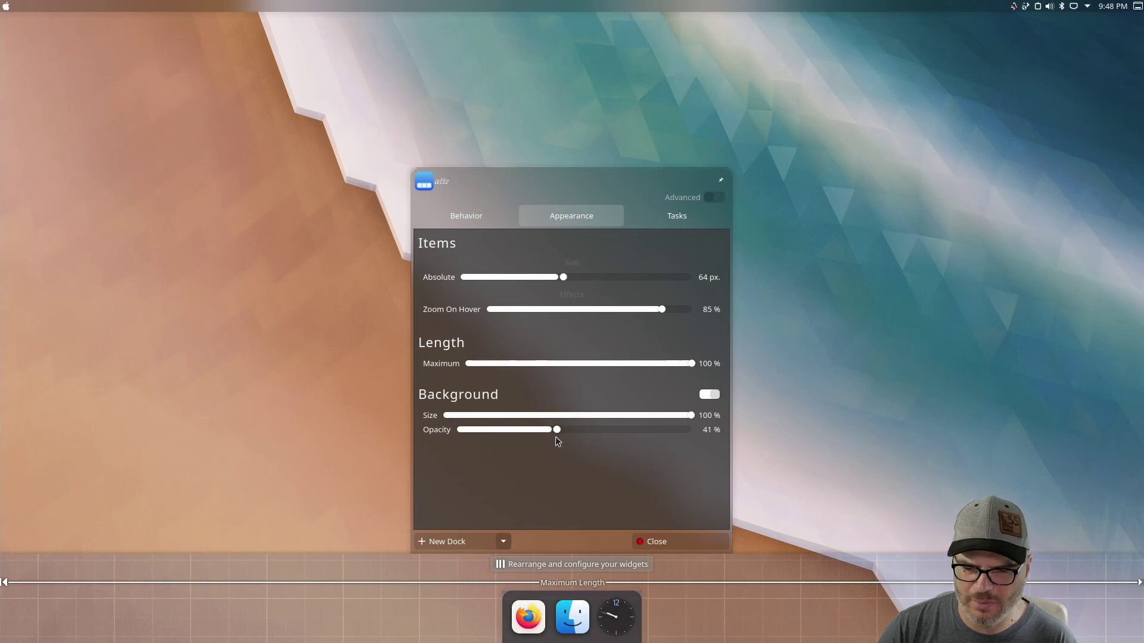
Remove the Analog Clock widget from the dock.
right_click(618, 607)
left_click(514, 590)
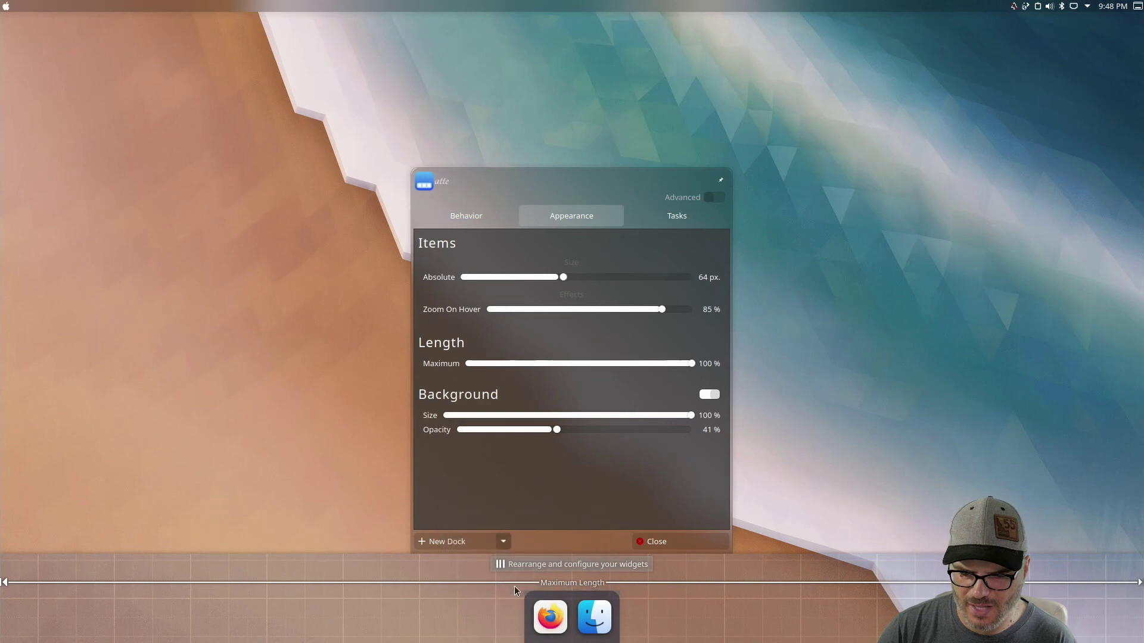
right_click(598, 608)
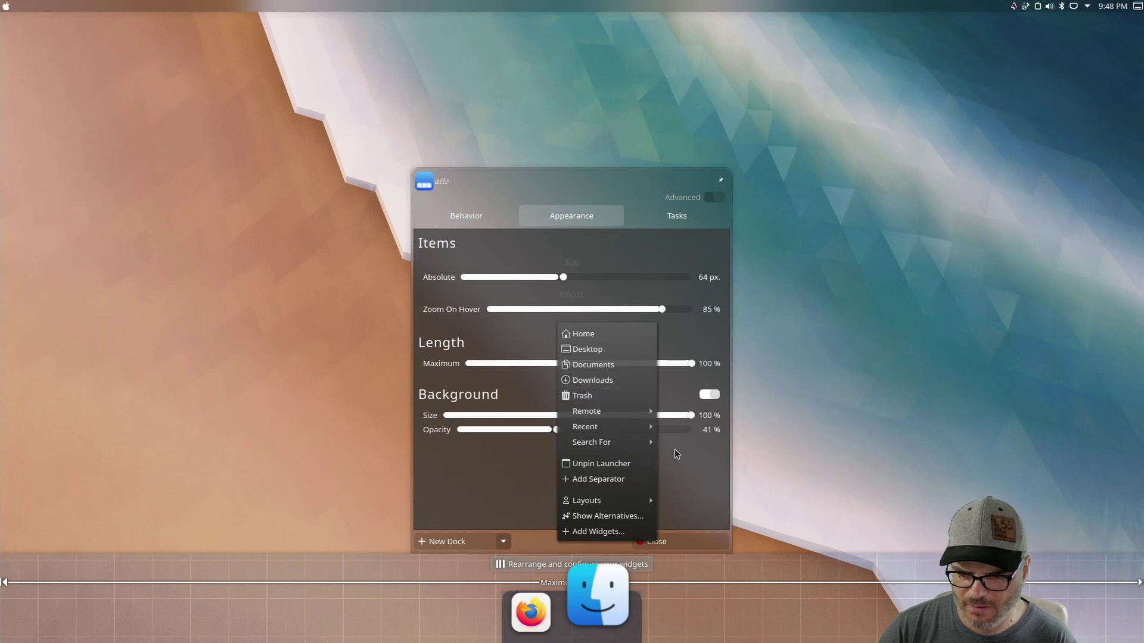
Search widgets for 'tra' and drop the Trashcan widget onto the dock.
left_click(597, 532)
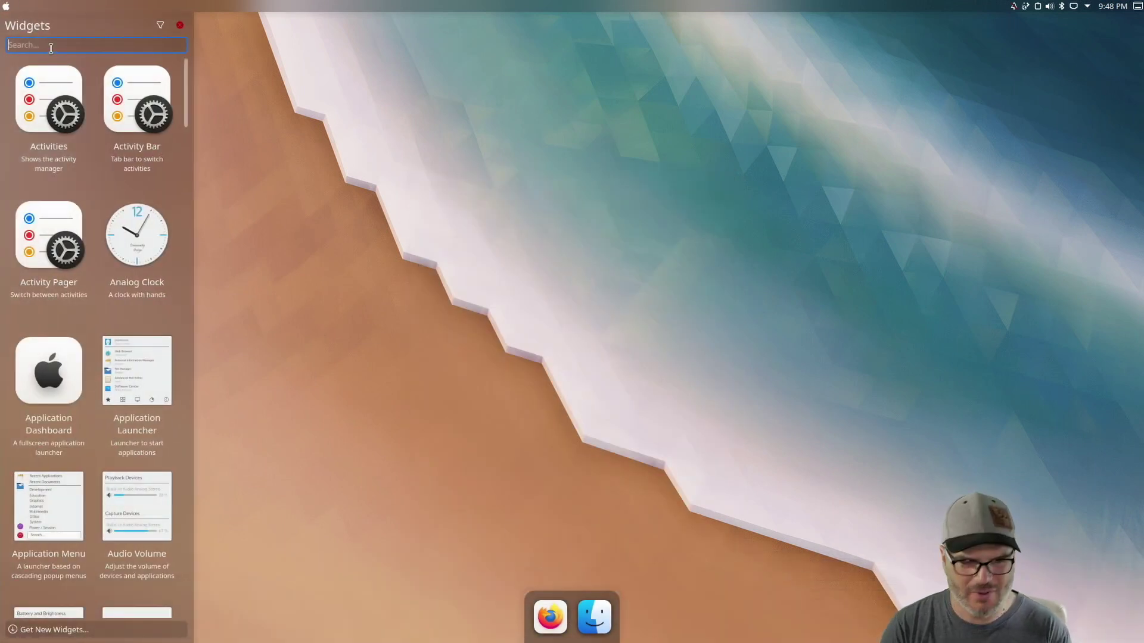
type("tra")
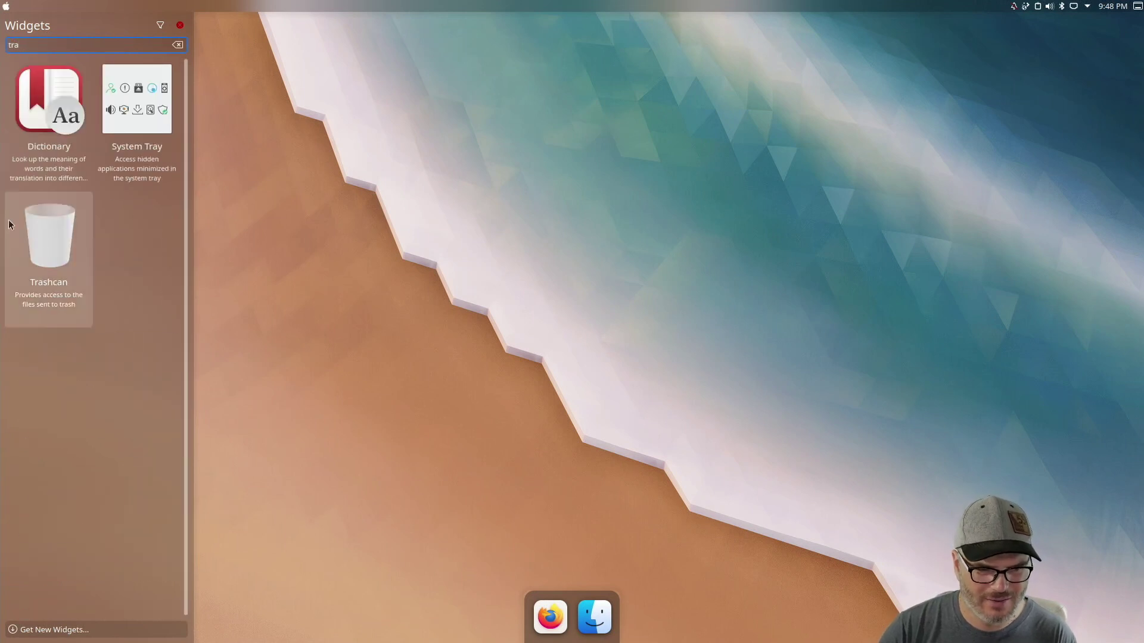
left_click_drag(24, 227, 606, 595)
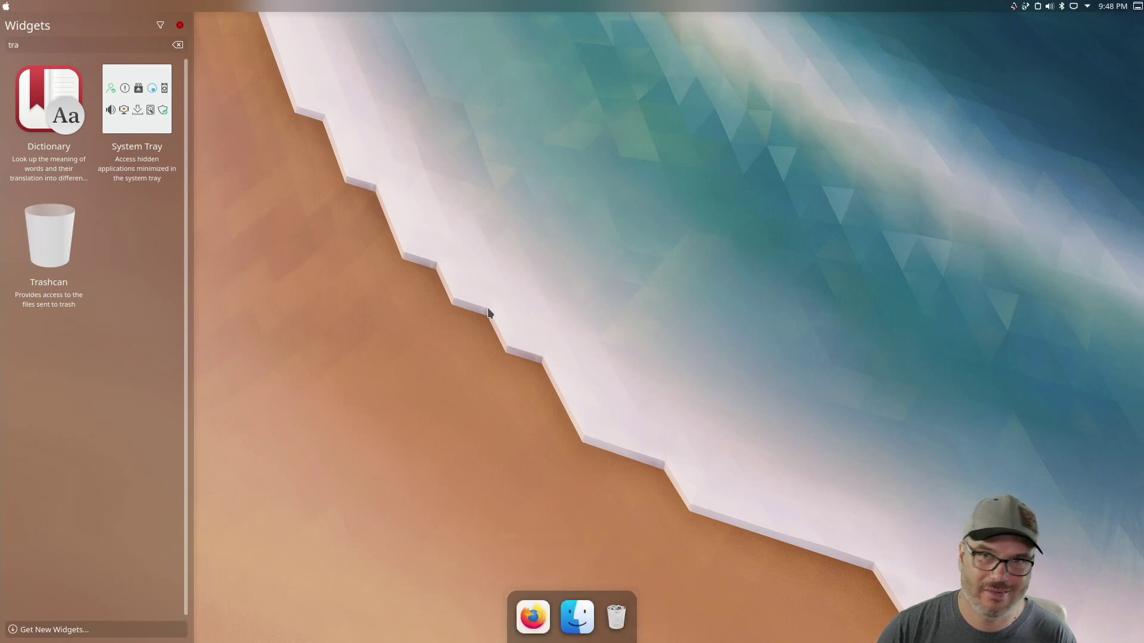
left_click(213, 45)
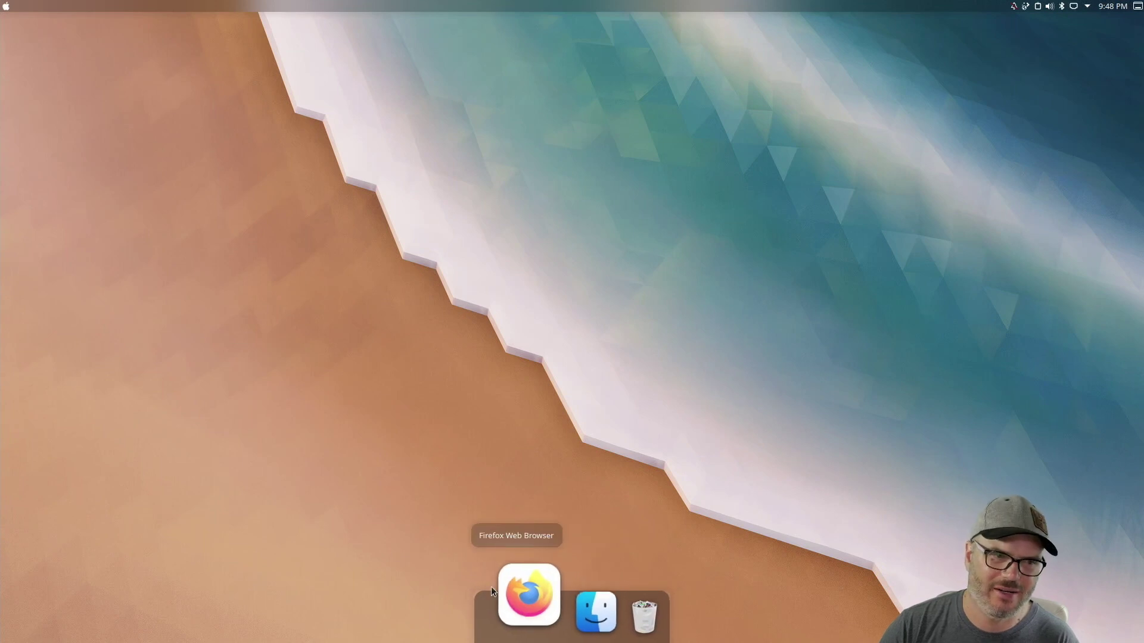
Launch kmenuedit and select Firefox Web Browser under the Internet category.
left_click(7, 7)
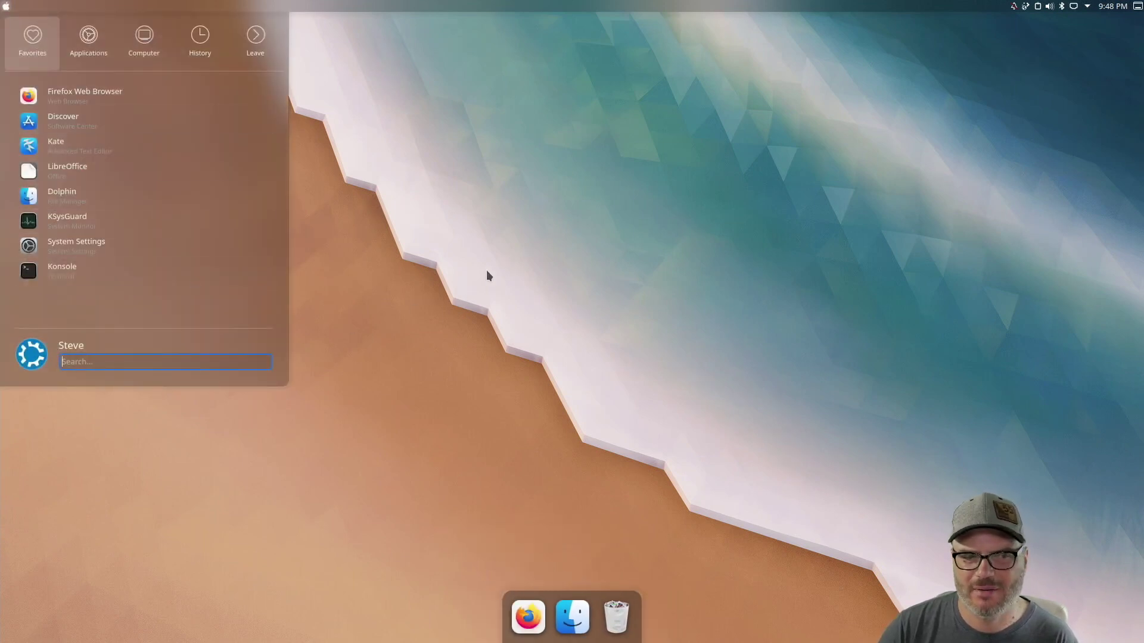
left_click(471, 268)
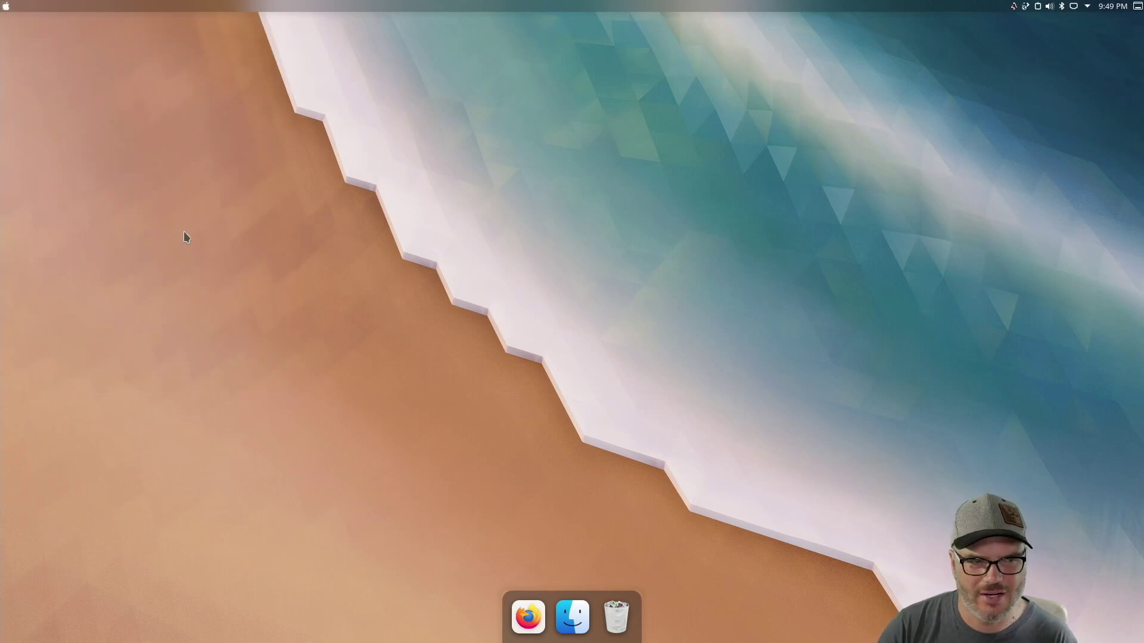
left_click(7, 7)
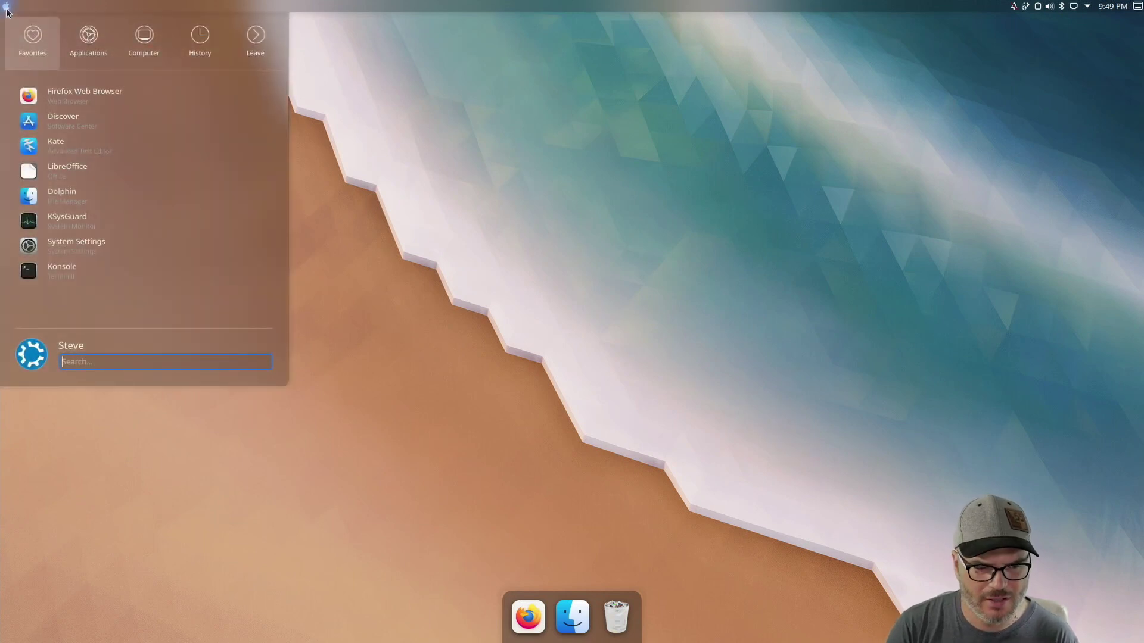
type("kmenu")
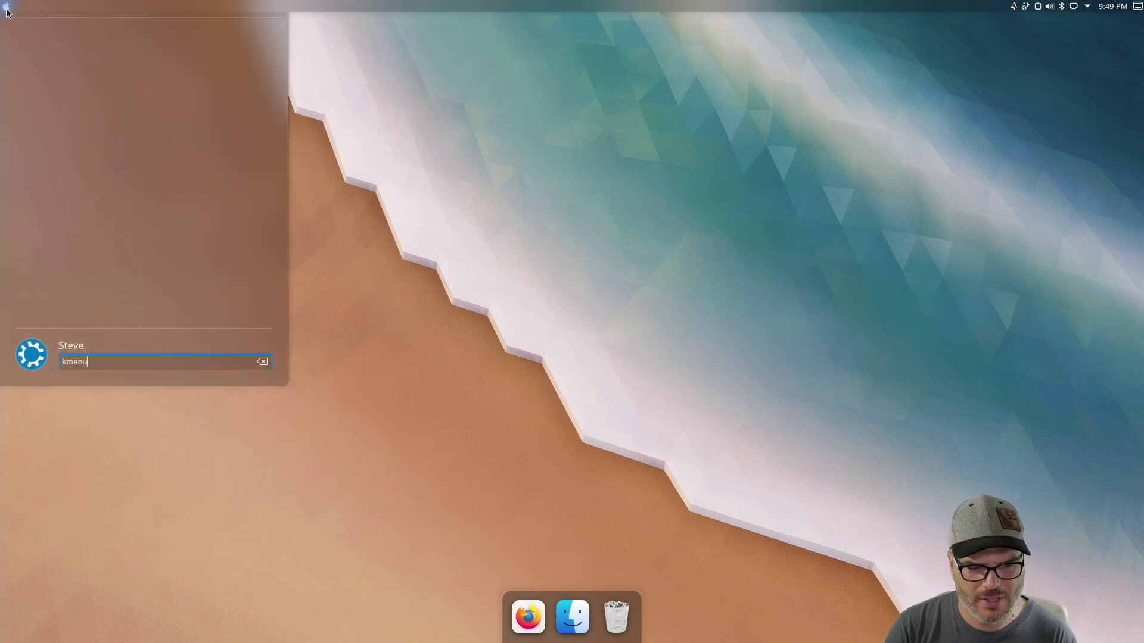
type("edit")
key("Return")
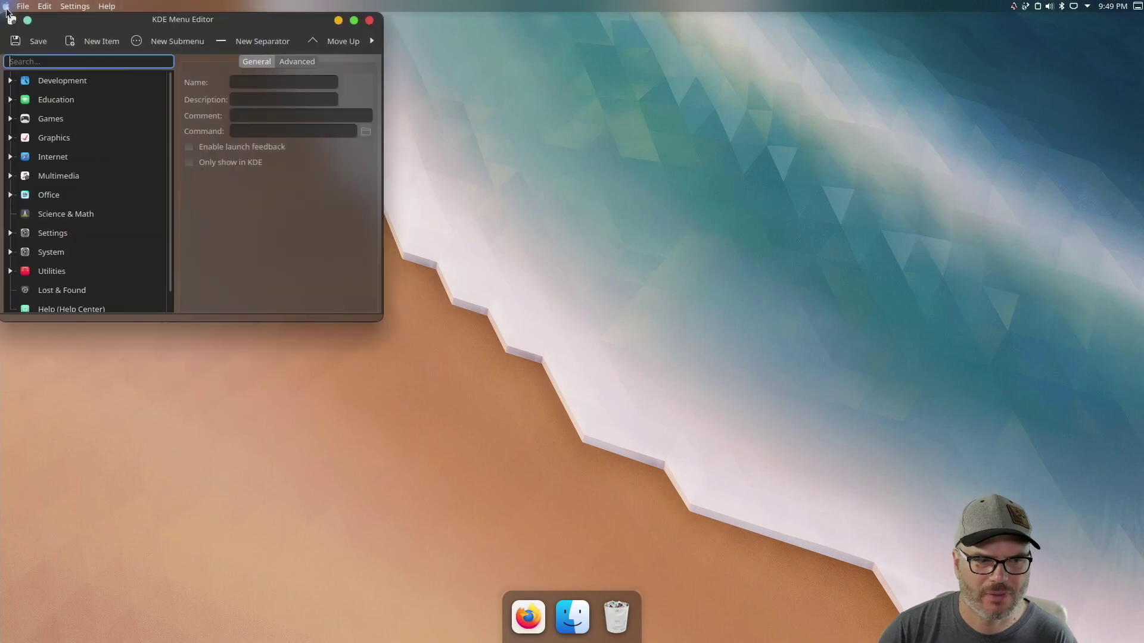
left_click_drag(115, 20, 225, 84)
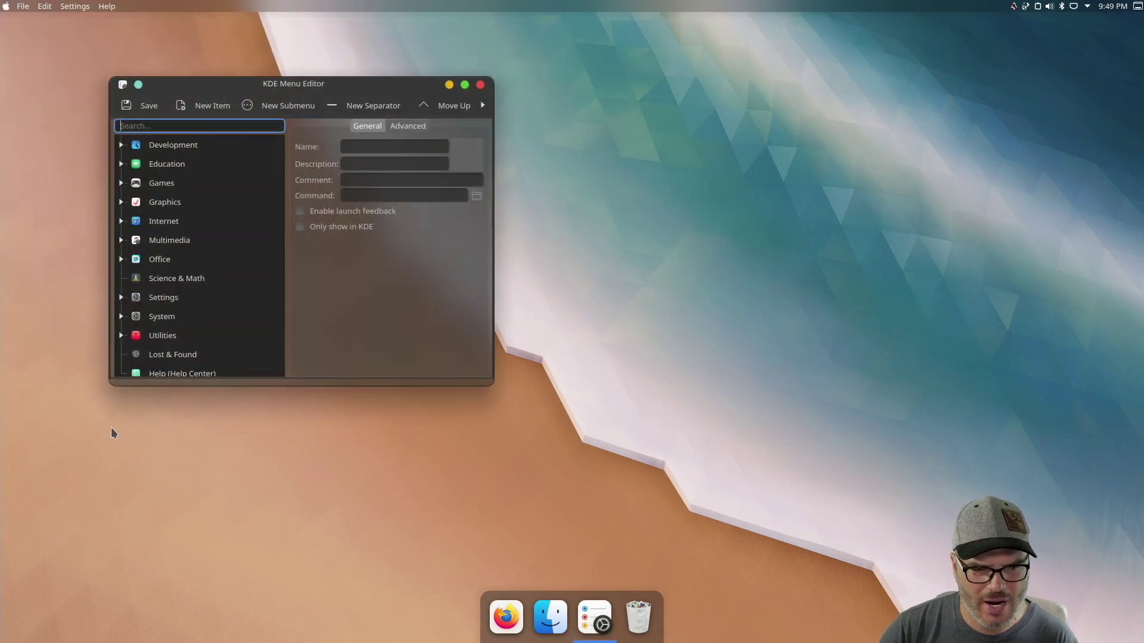
left_click(121, 222)
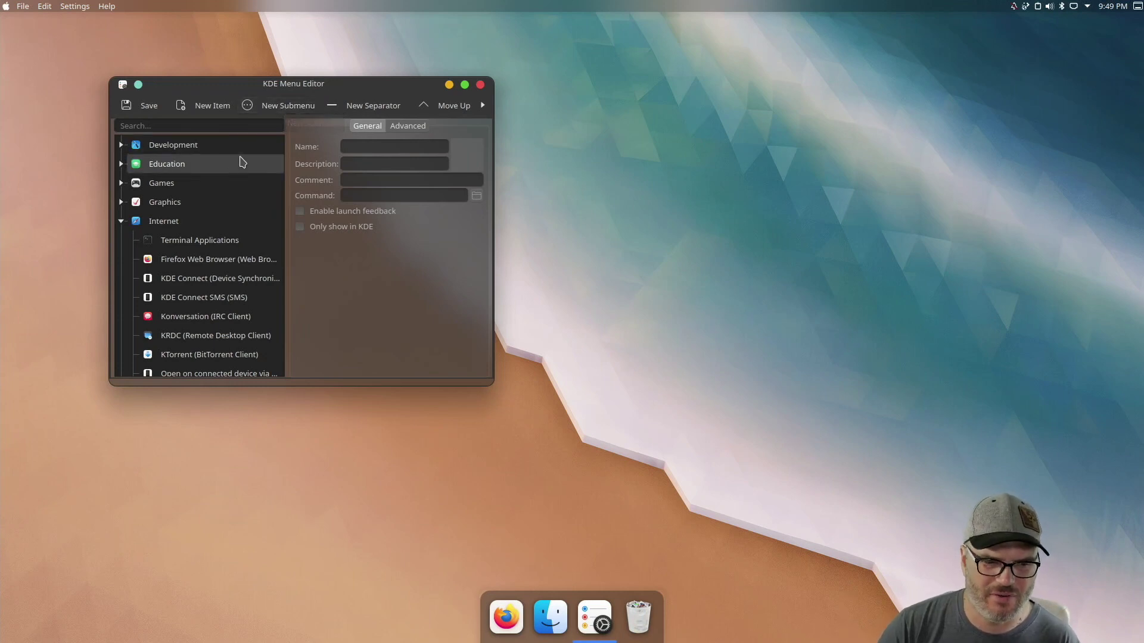
left_click(202, 262)
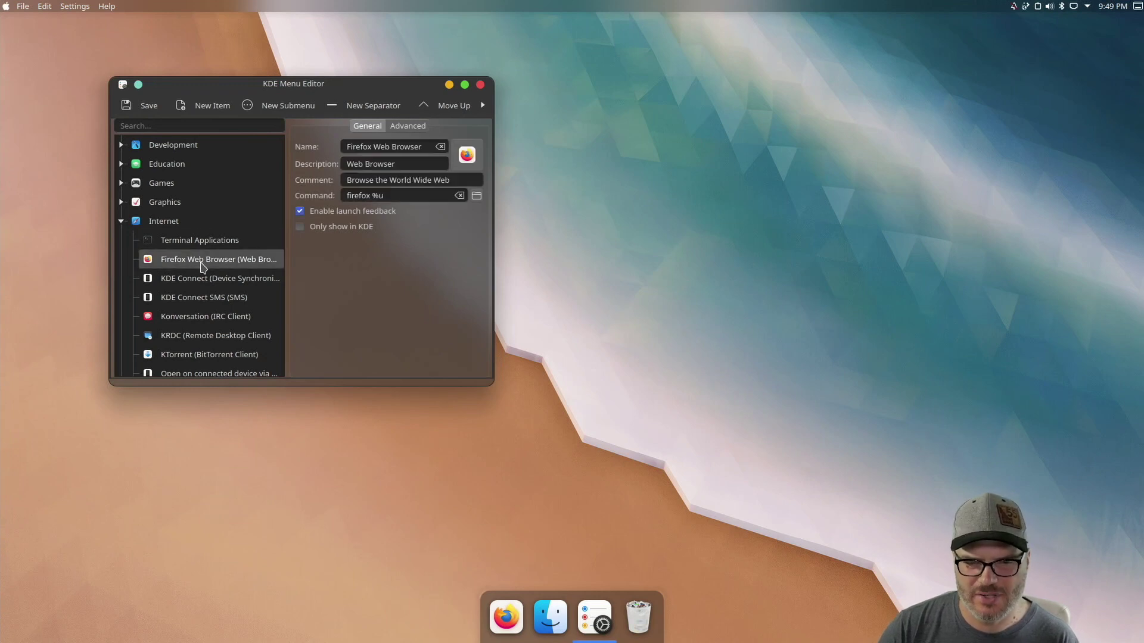
Set Firefox's icon to gnome-web (searched 'web') and save the menu entry.
left_click(466, 161)
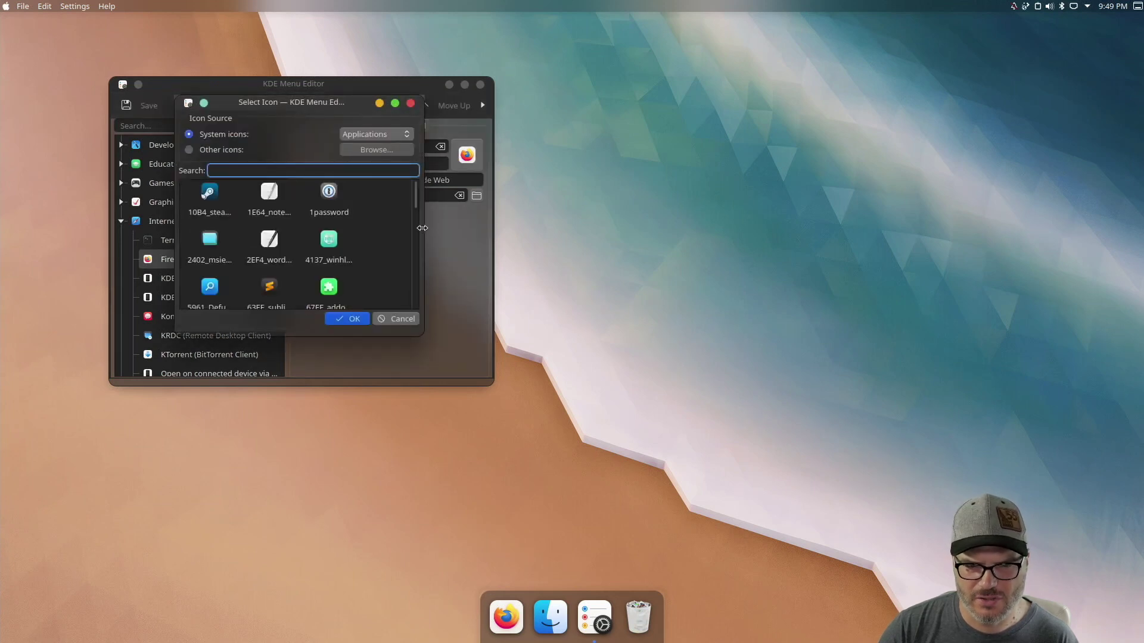
type("web")
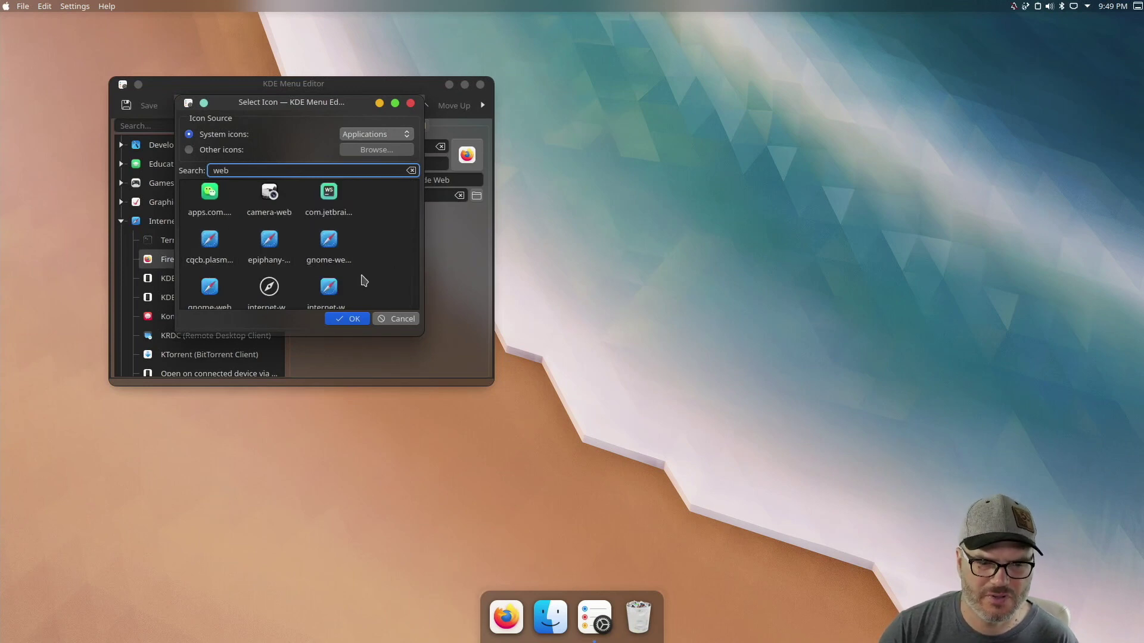
scroll(360, 277, "down", 3)
scroll(292, 276, "up", 3)
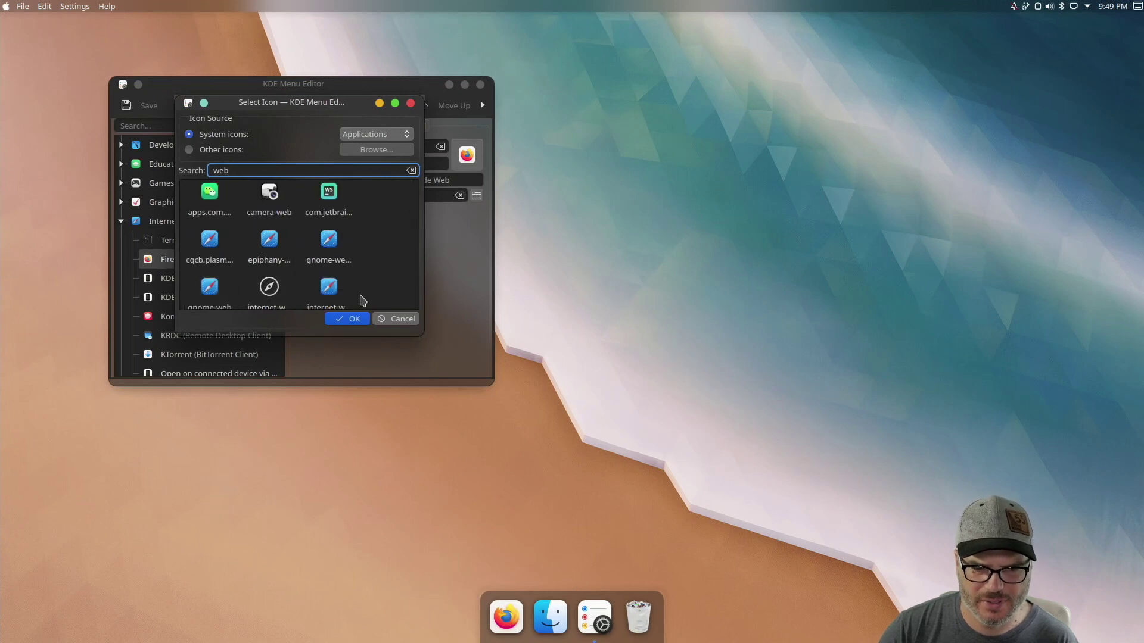
left_click(334, 247)
left_click(365, 321)
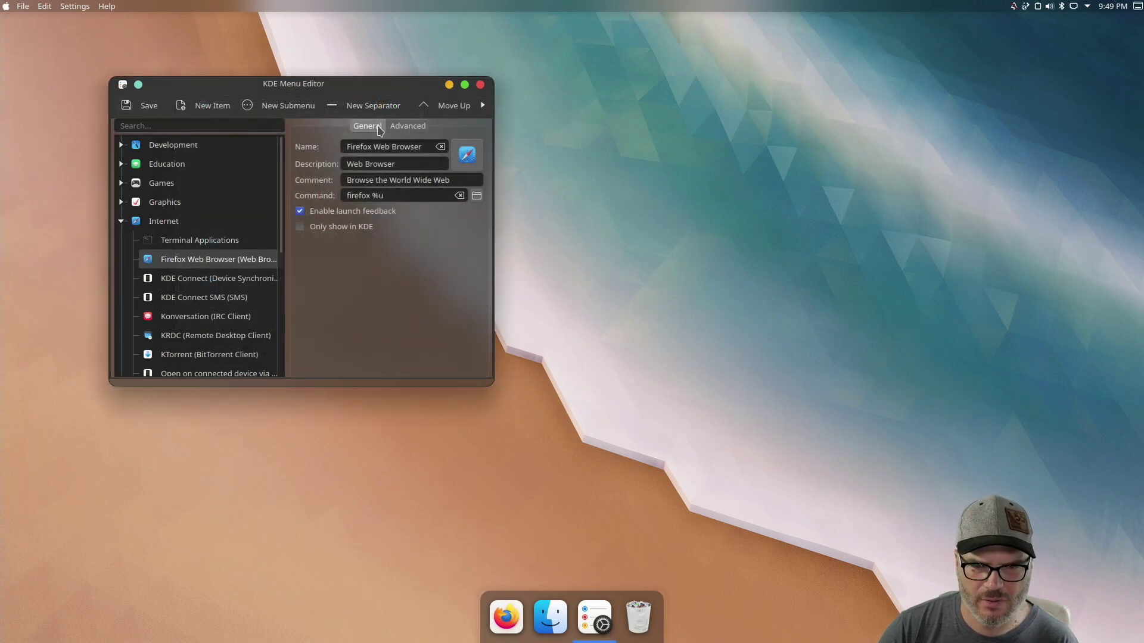
left_click(119, 111)
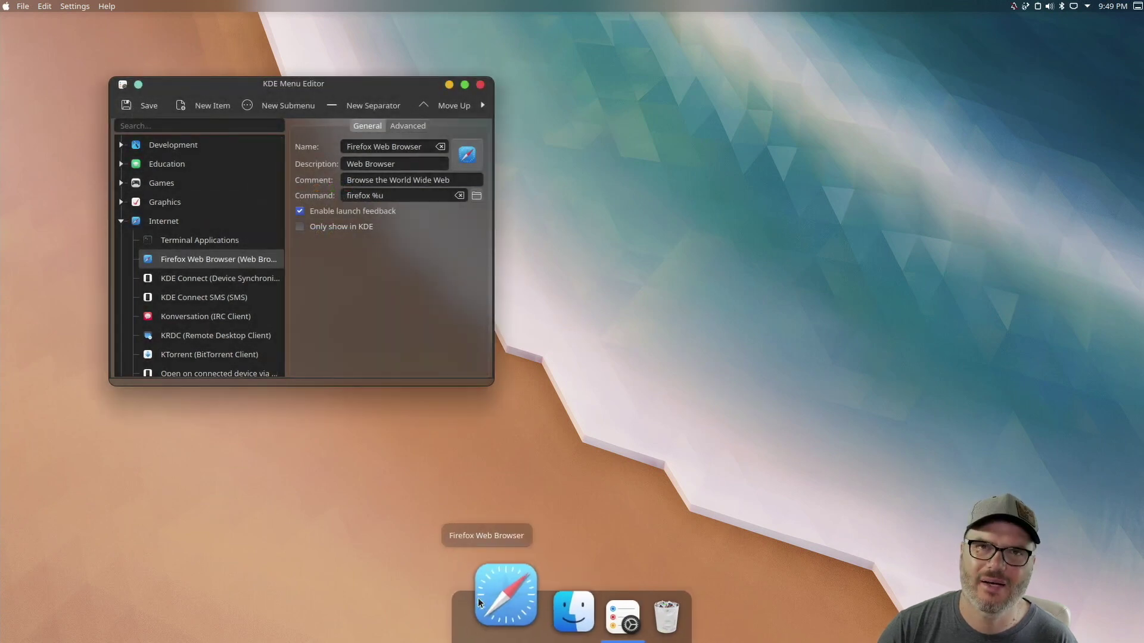
Close the Menu Editor, search 'fi' in the launcher to check Firefox, then dismiss the launcher.
left_click(480, 85)
left_click(7, 7)
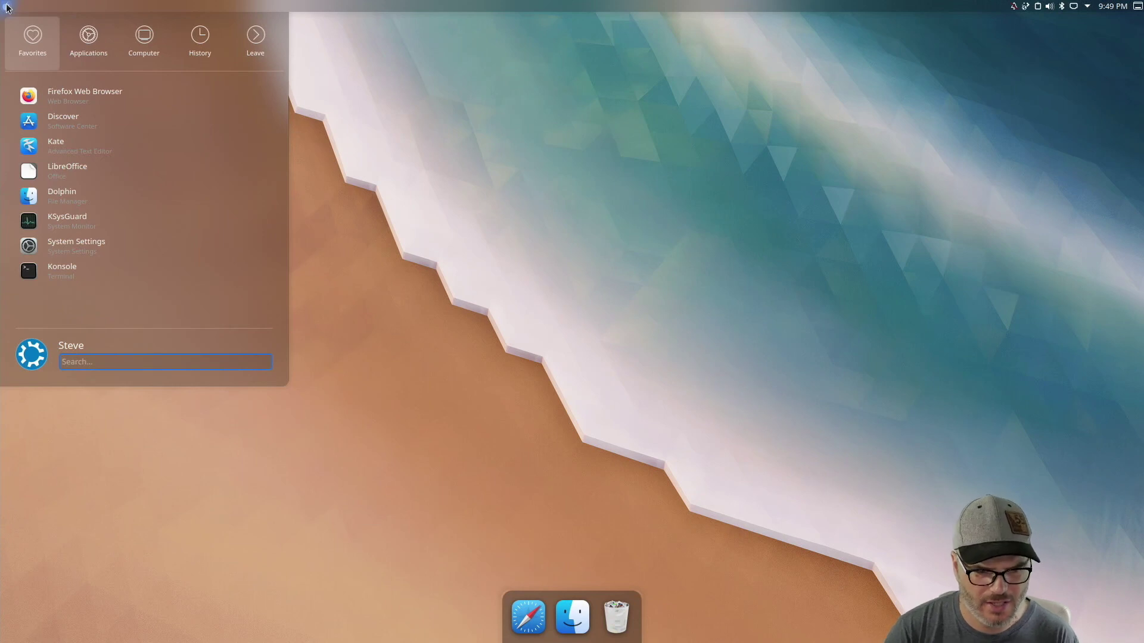
type("fi")
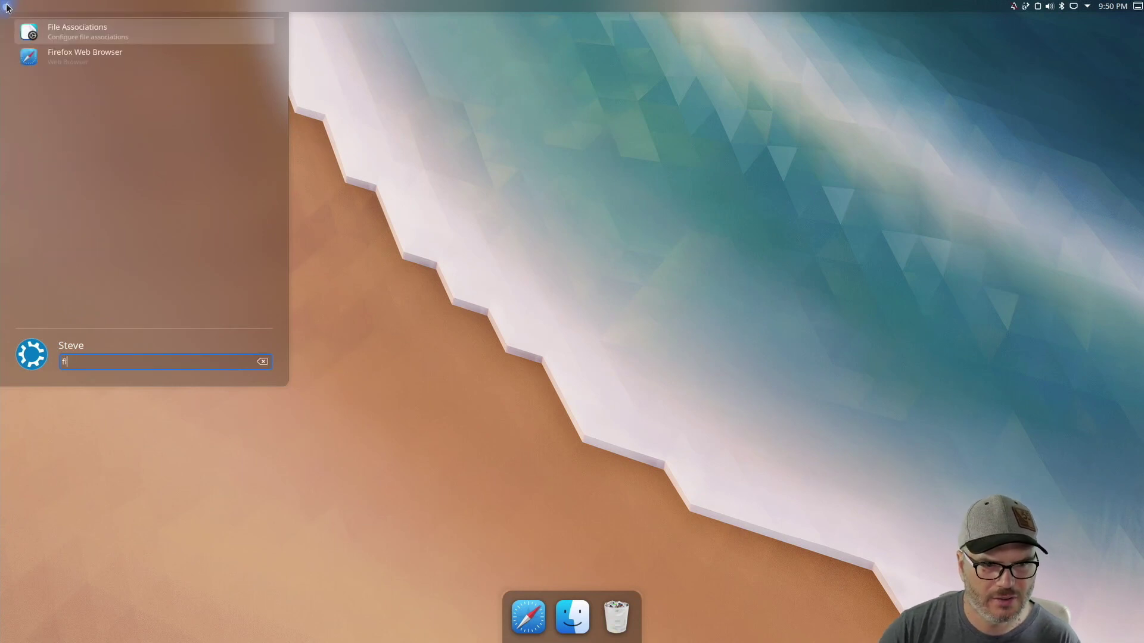
left_click(52, 59)
left_click(6, 6)
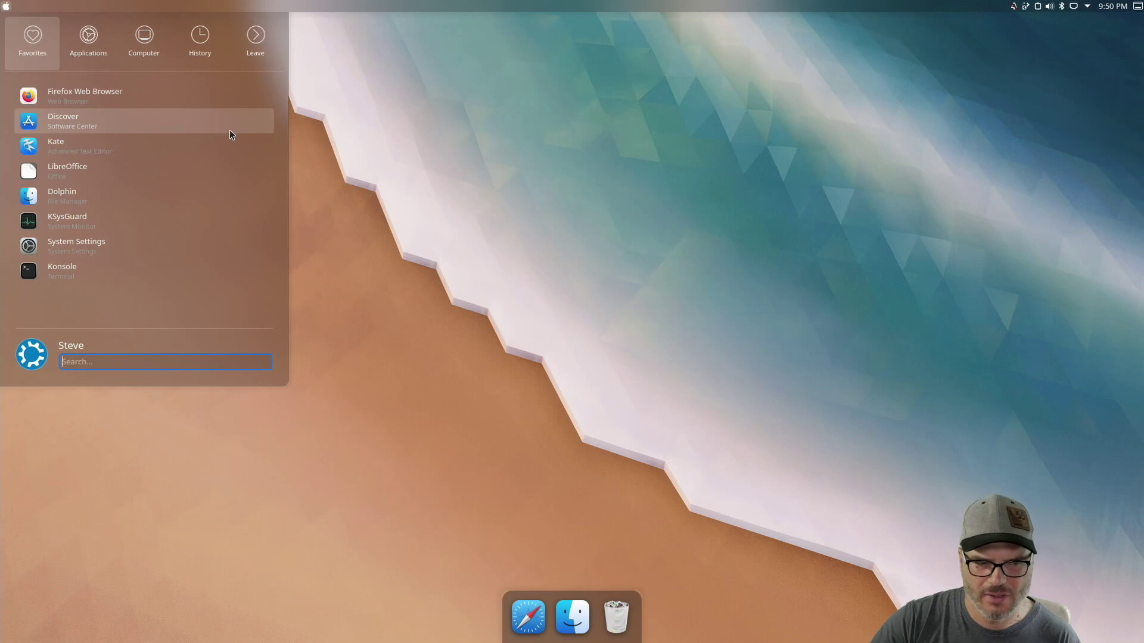
left_click(435, 297)
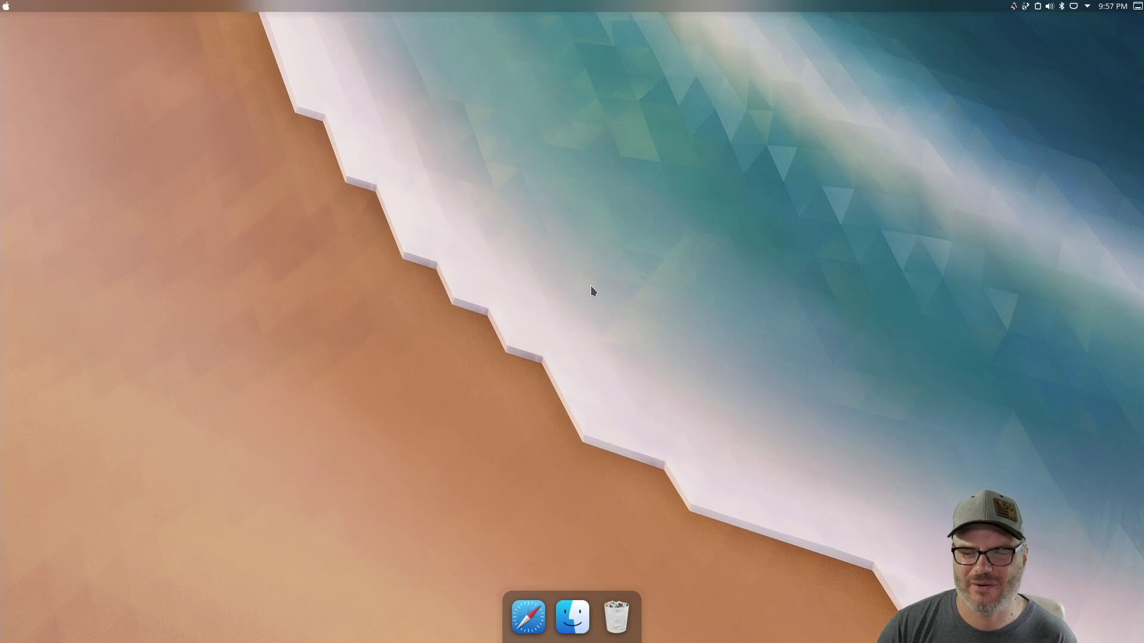
Apply the WhiteSur image as the desktop wallpaper from the Configure Desktop settings.
right_click(592, 290)
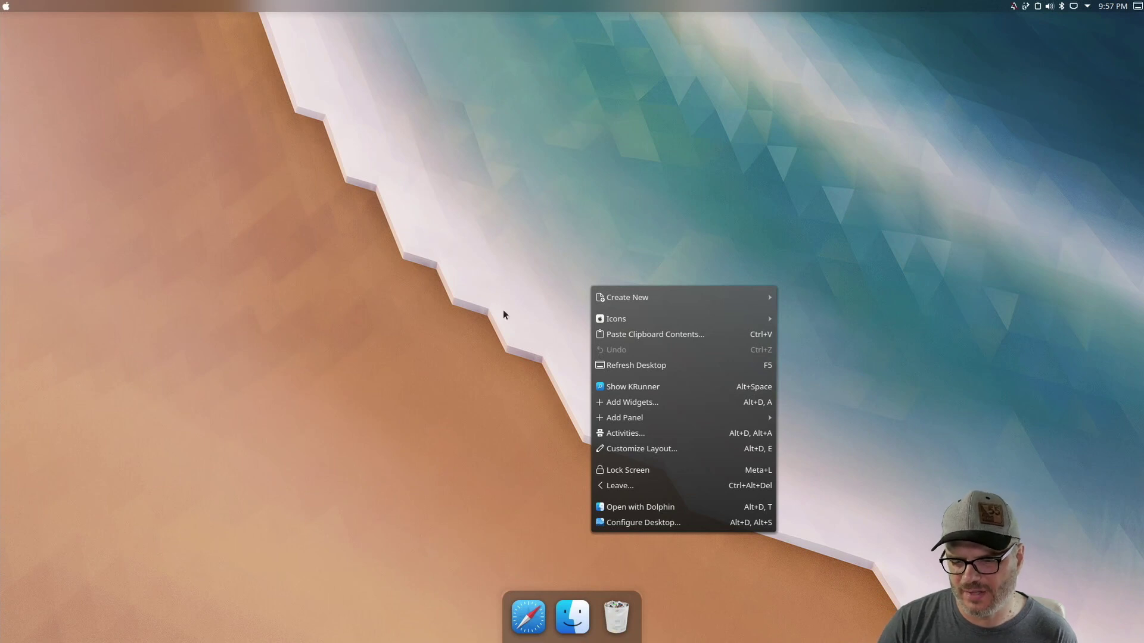
left_click(669, 534)
right_click(645, 480)
left_click(670, 465)
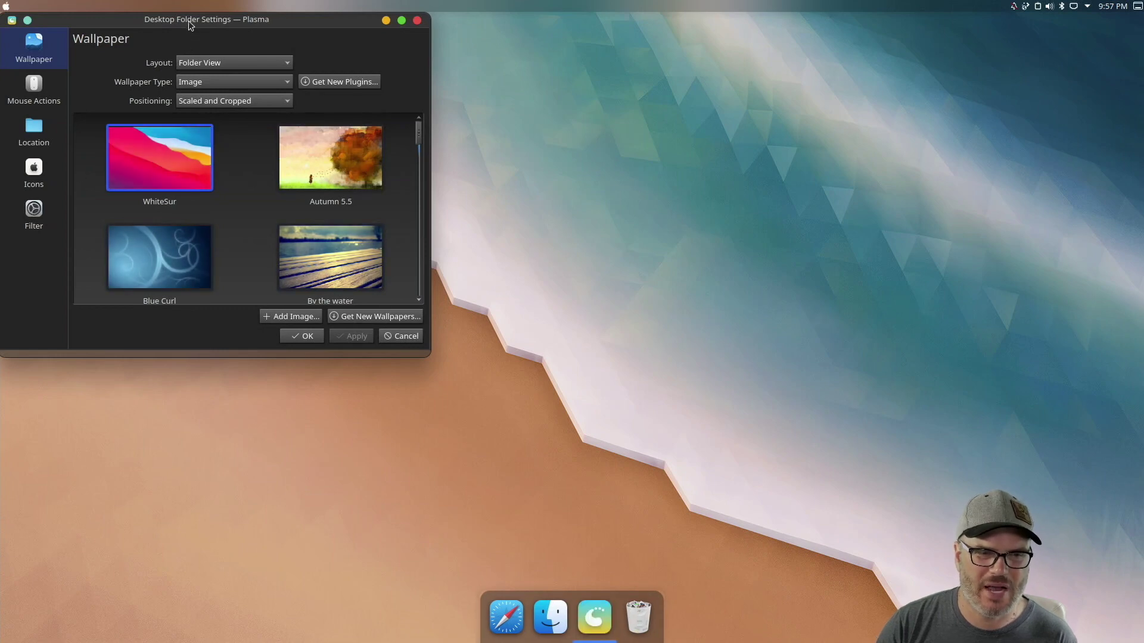
left_click_drag(188, 20, 215, 46)
left_click(382, 361)
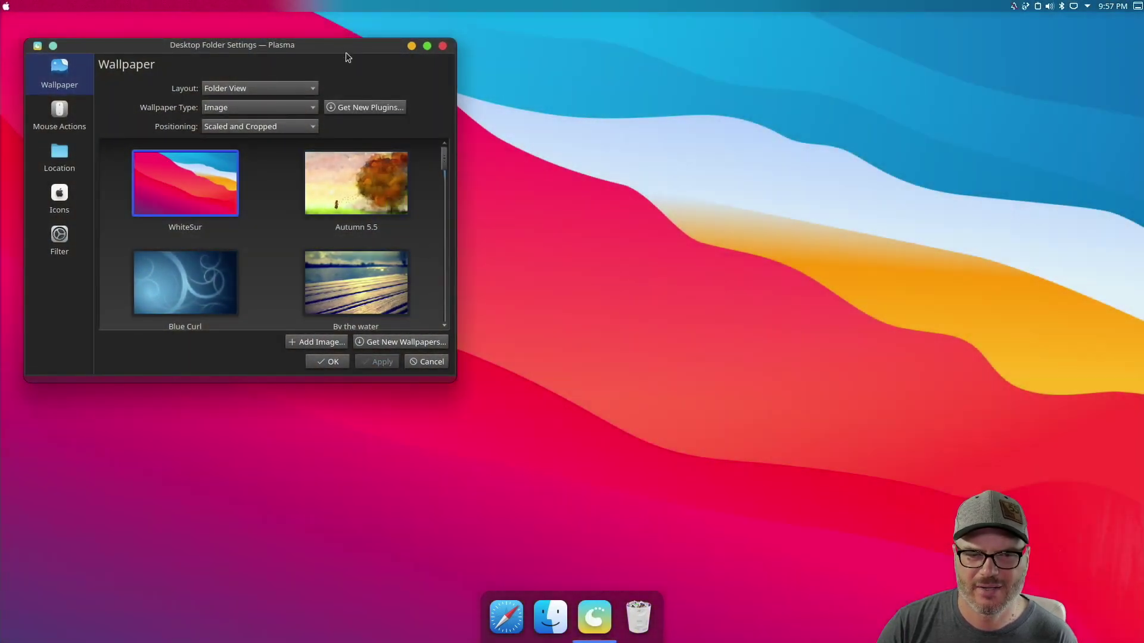
left_click_drag(348, 55, 415, 83)
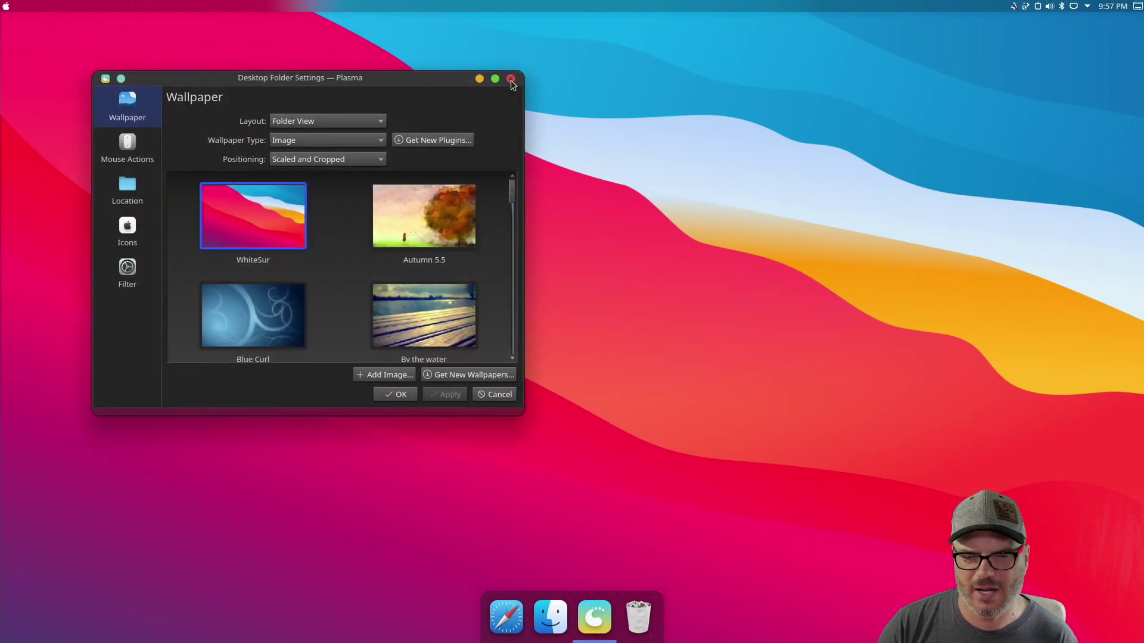
left_click_drag(448, 84, 603, 151)
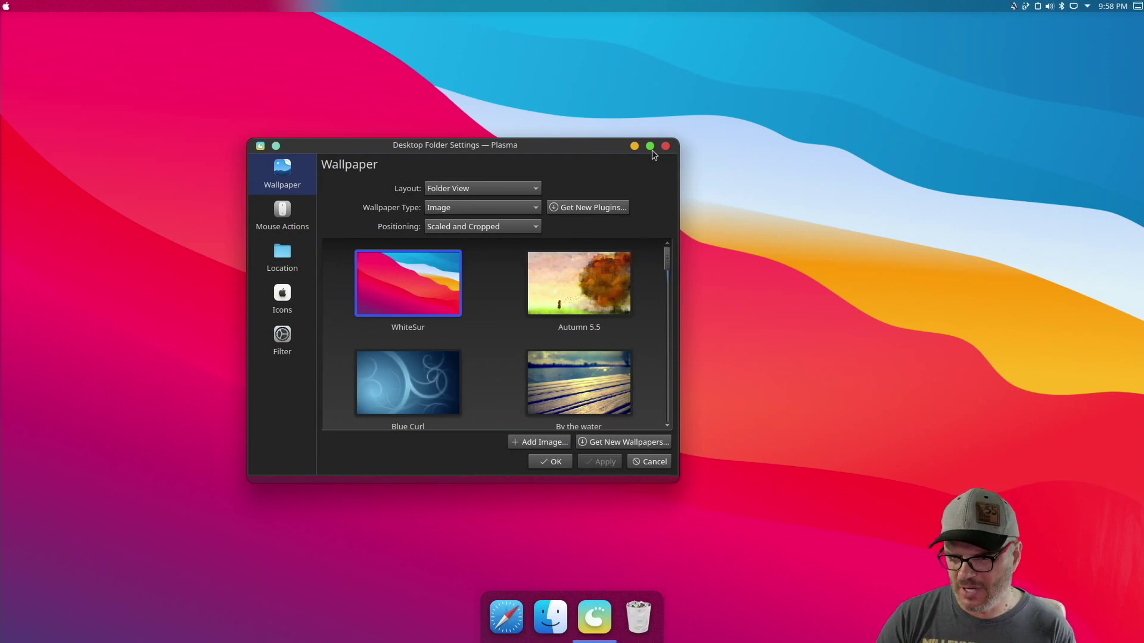
Close the desktop settings and open Application Style > Window Decorations in System Settings.
left_click(665, 147)
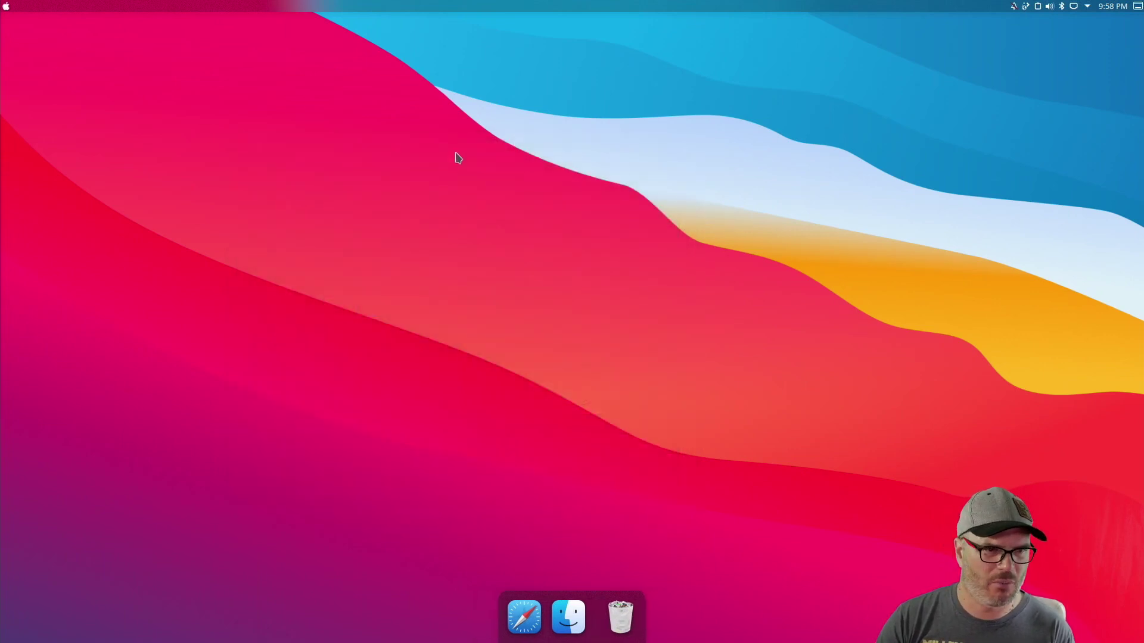
left_click(6, 7)
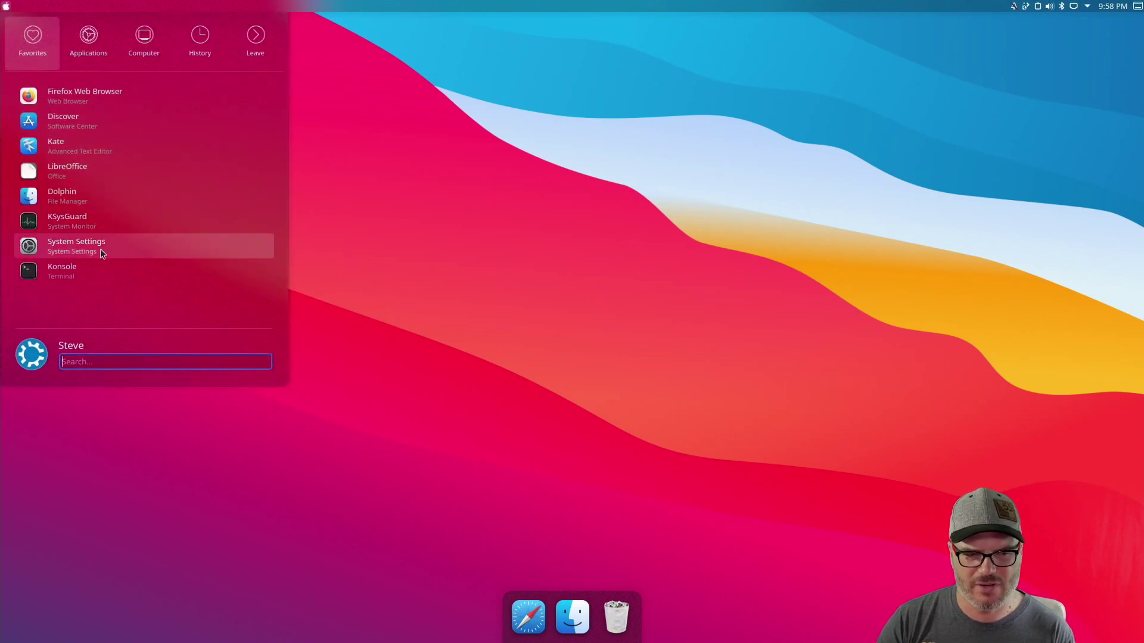
left_click(100, 251)
left_click(97, 117)
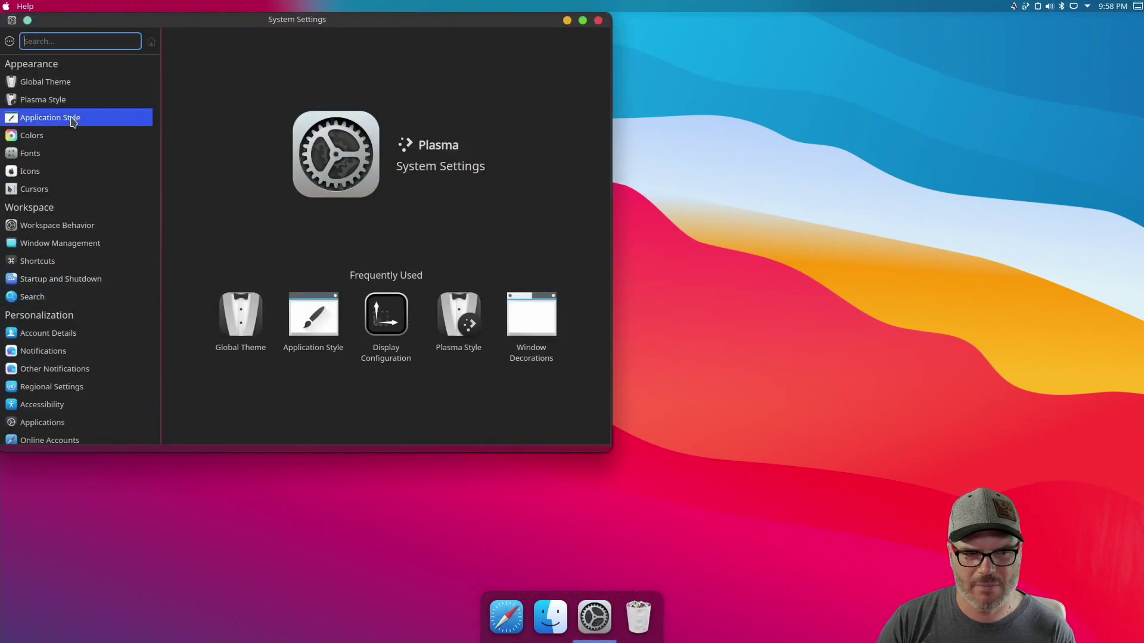
left_click(63, 81)
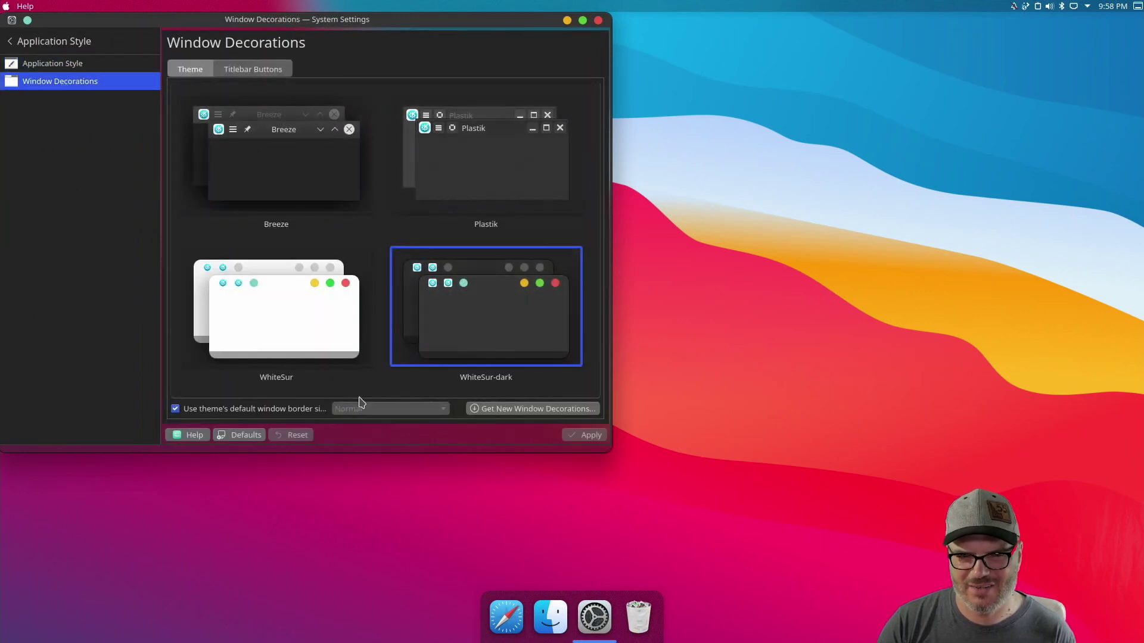
On the Titlebar Buttons page, move Minimize to sit after Maximize.
left_click(242, 73)
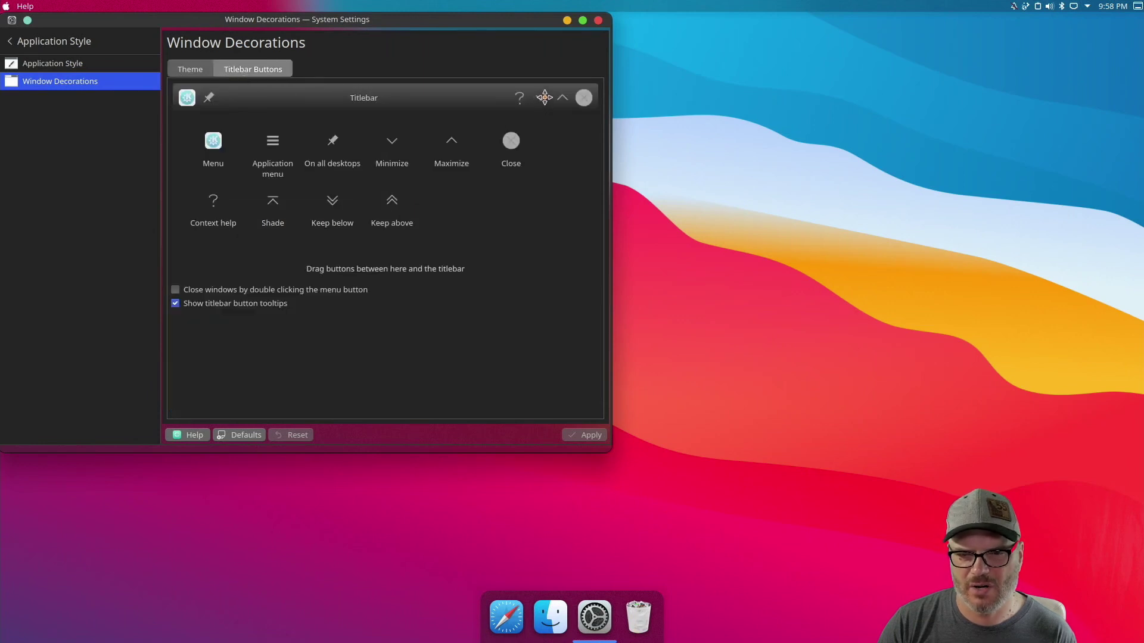
left_click_drag(541, 97, 567, 97)
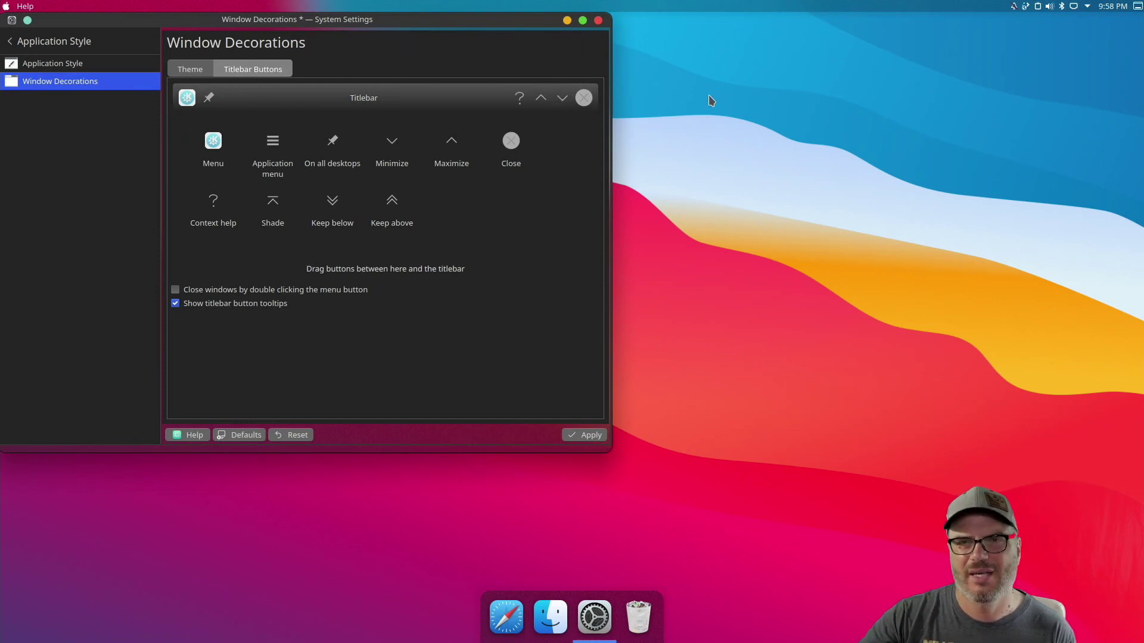
left_click_drag(437, 21, 508, 74)
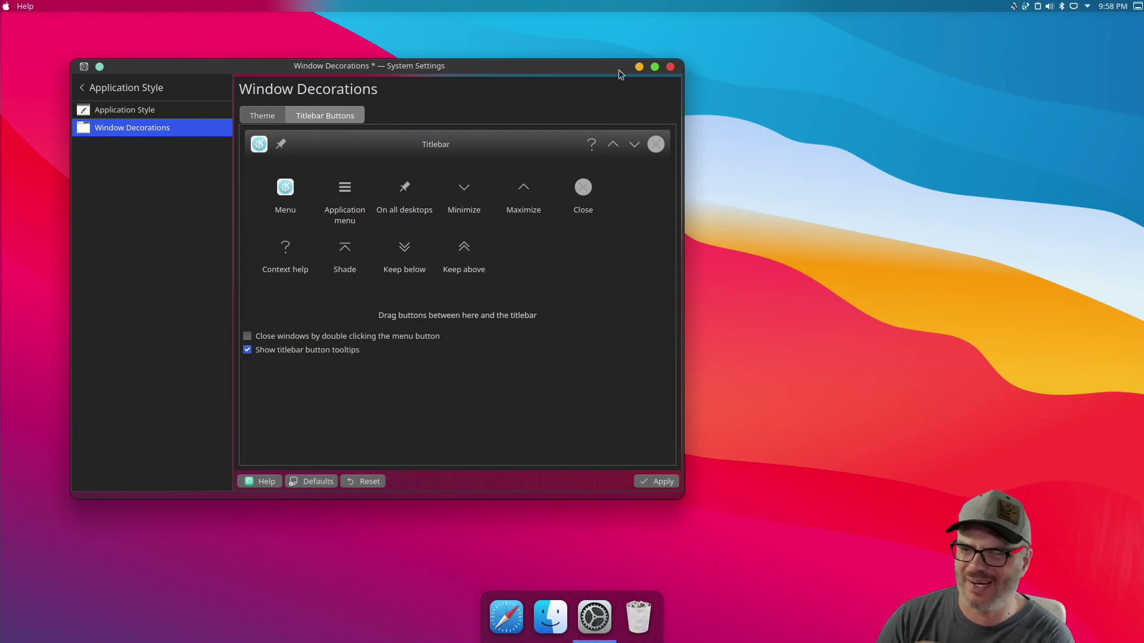
Discard the titlebar changes, close System Settings, and centre a Dolphin window showing Home.
left_click(670, 68)
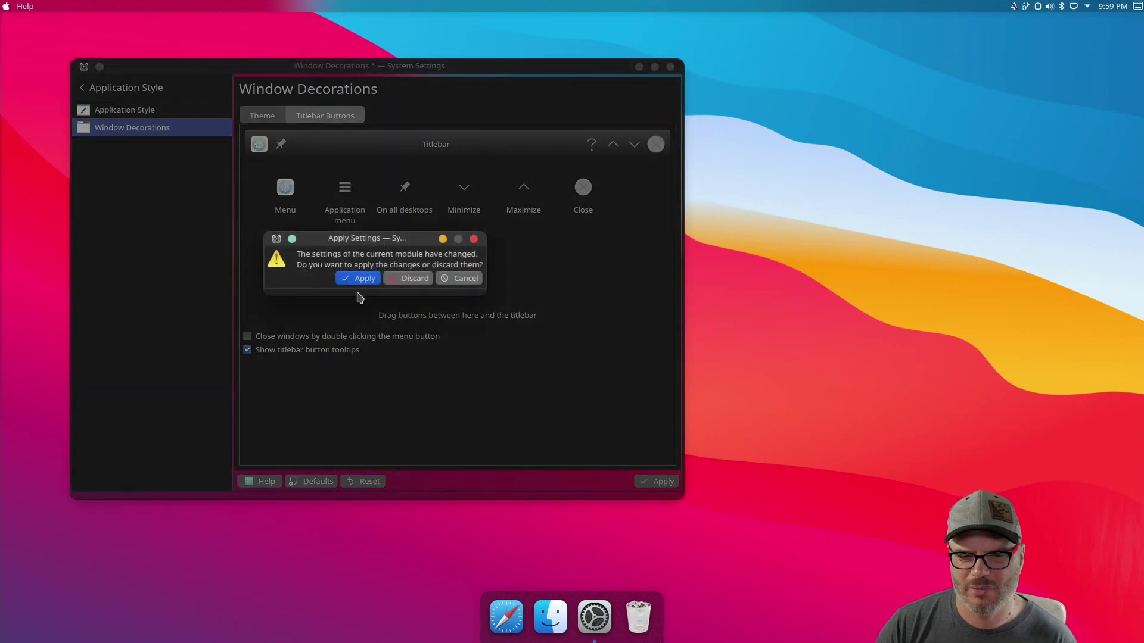
left_click(415, 278)
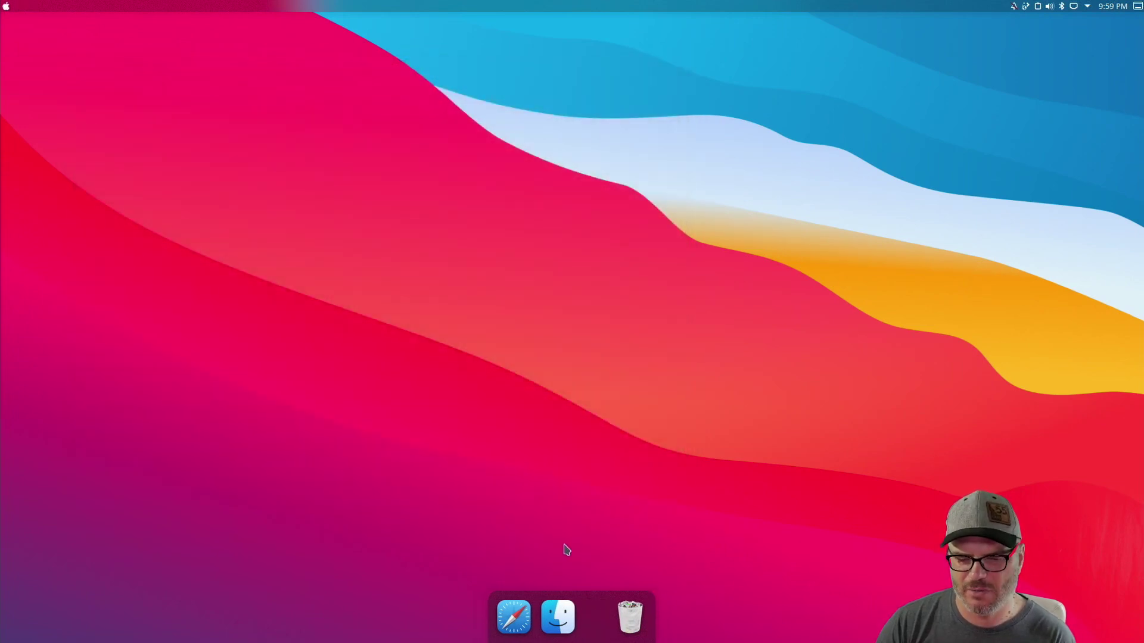
left_click(567, 609)
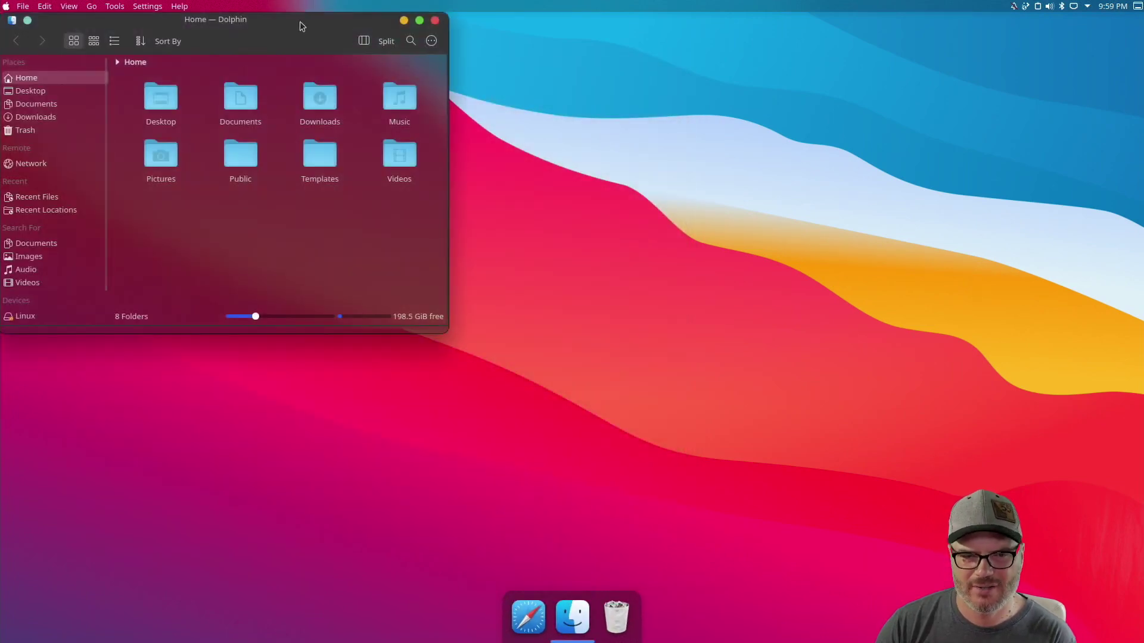
left_click_drag(298, 25, 615, 84)
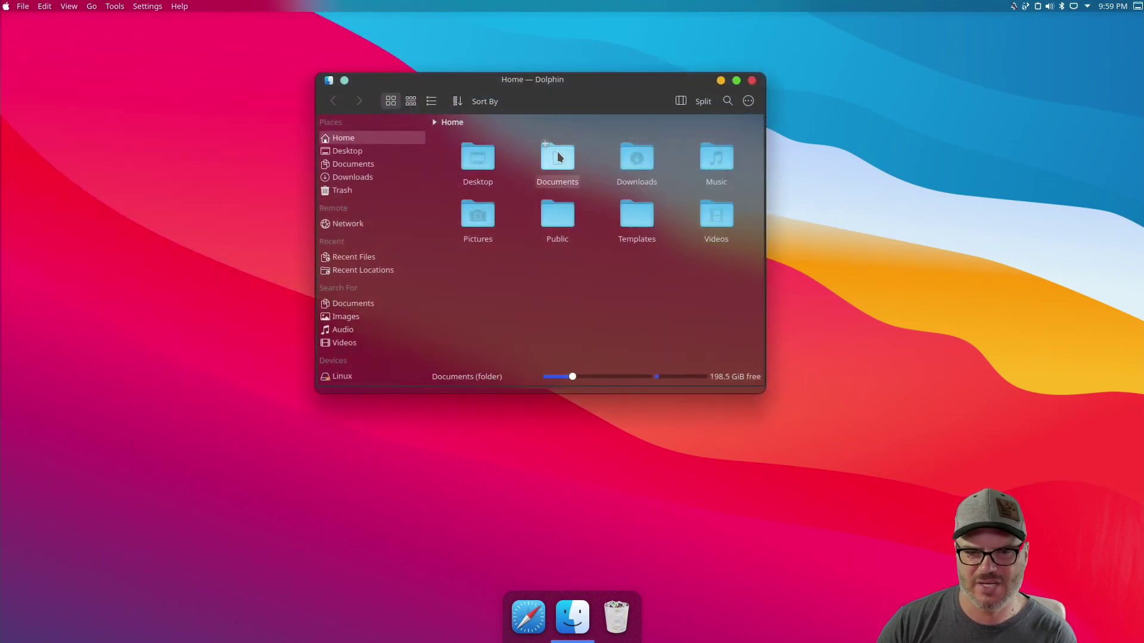